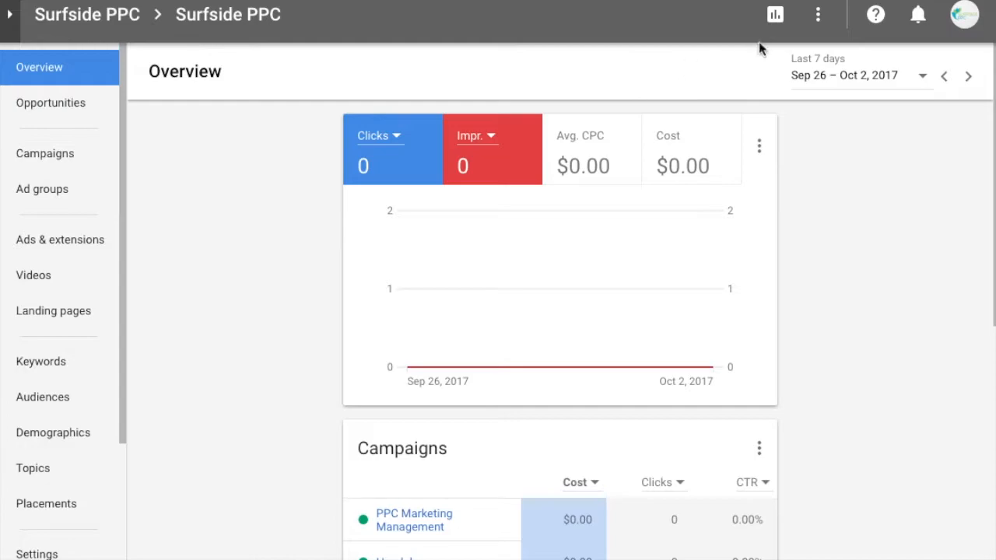
Open the Keyword Planner and expand the search for new keywords using a phrase, website or category
left_click(818, 17)
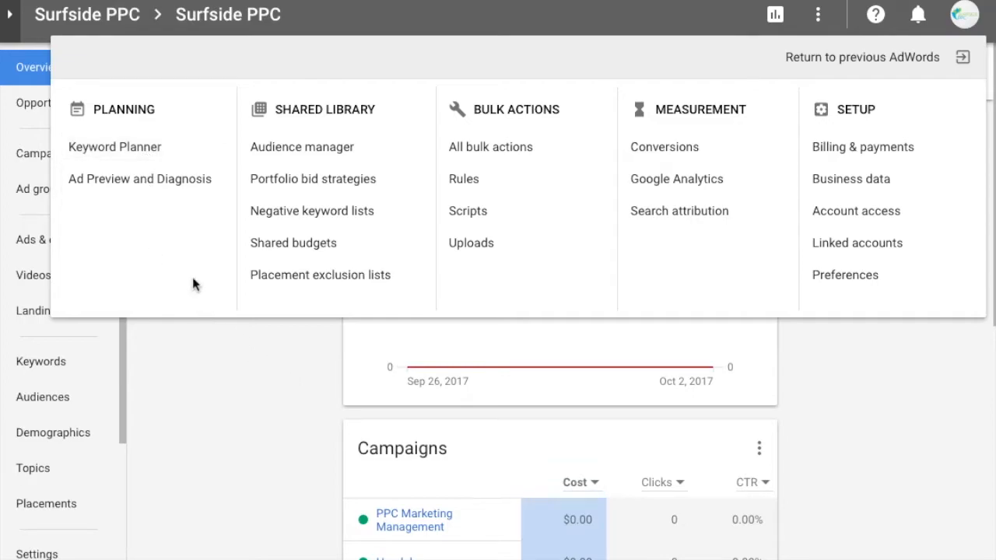
left_click(296, 474)
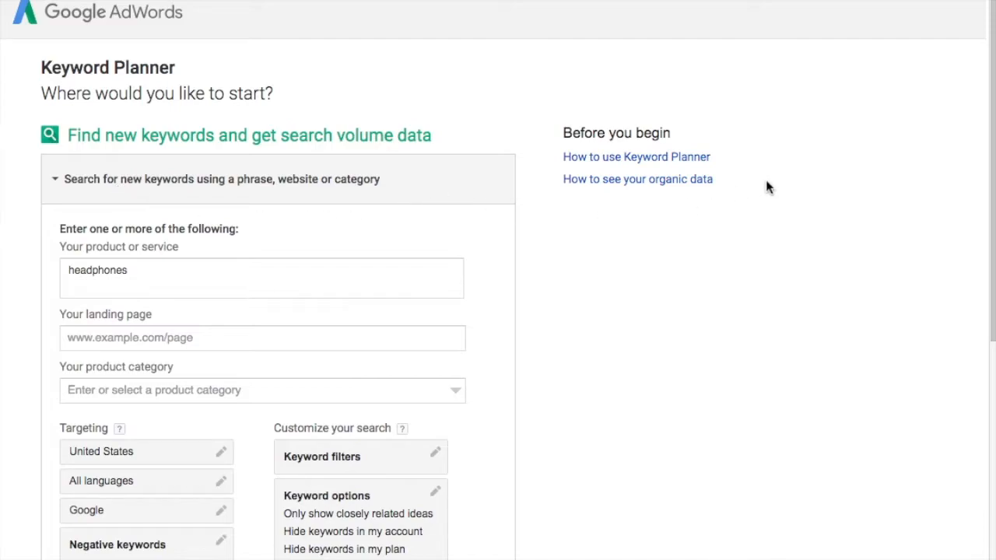
scroll(710, 200, "down", 2)
scroll(607, 182, "up", 1)
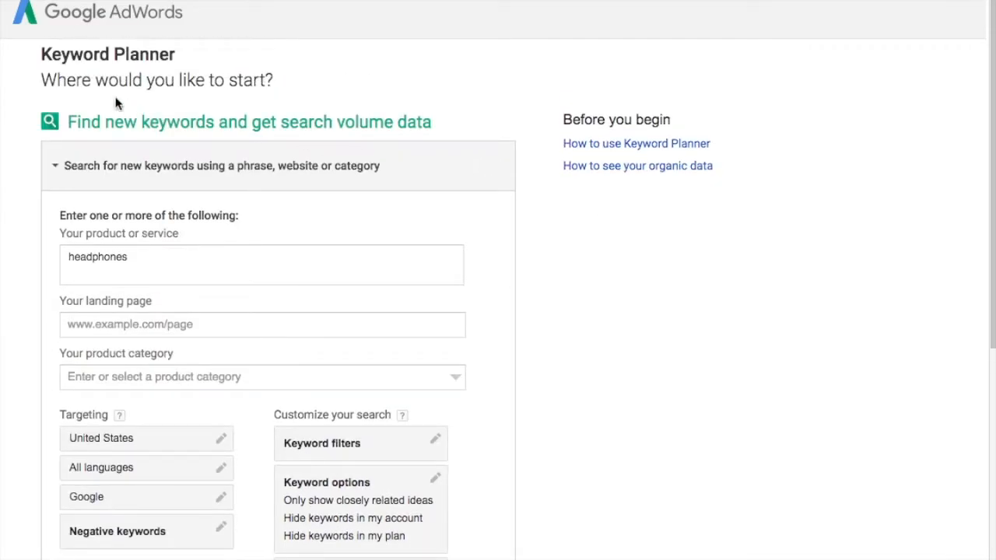
left_click(132, 152)
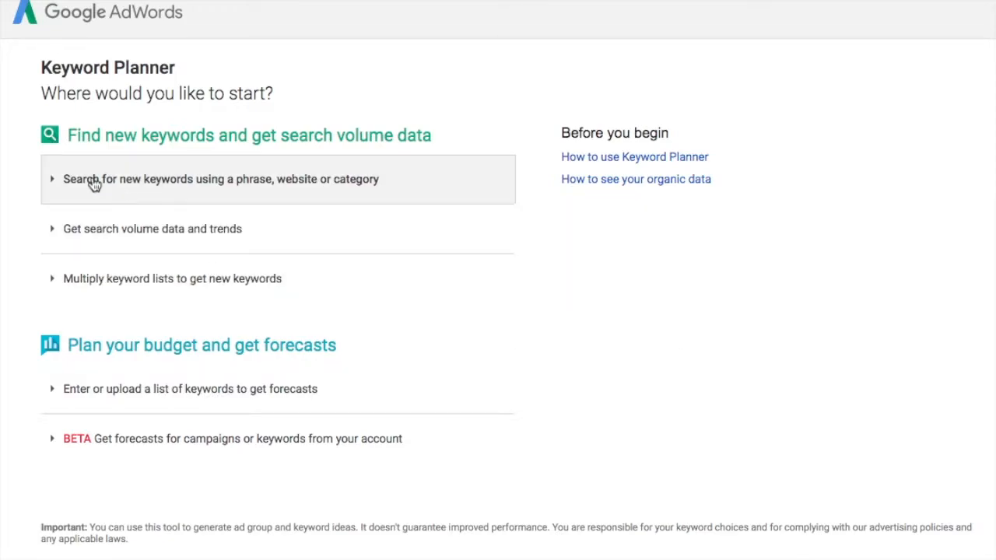
left_click(280, 181)
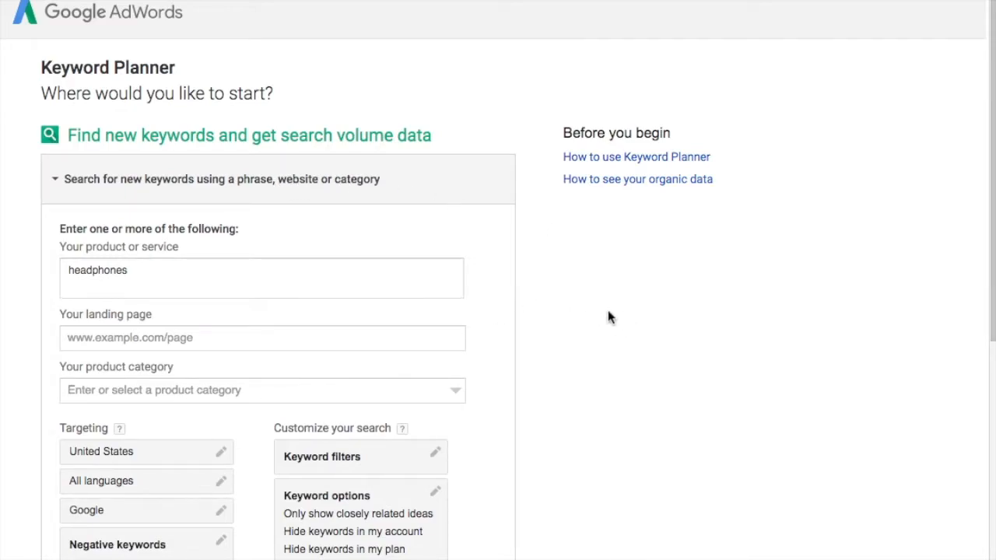
Review the product or service entry and look through the available product categories without choosing one
scroll(615, 315, "down", 2)
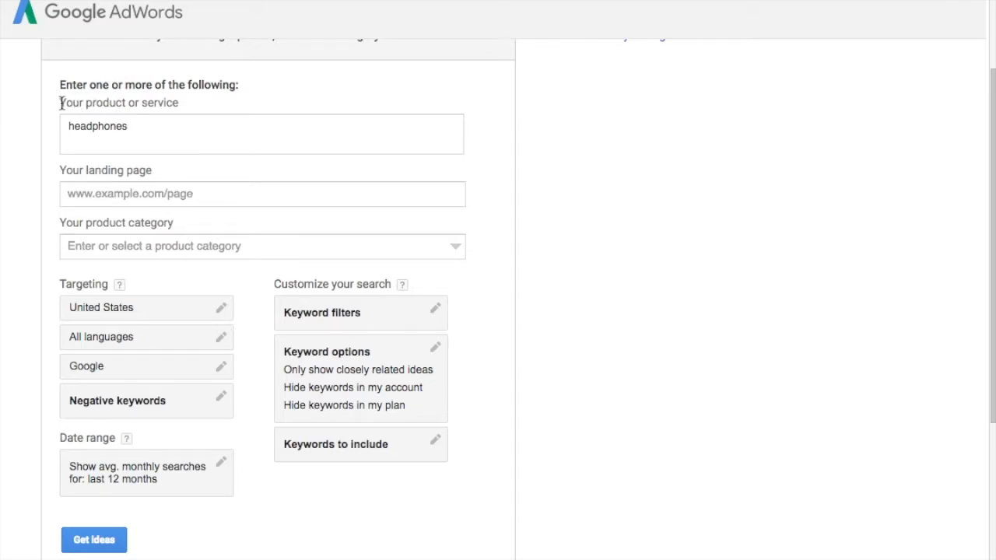
left_click(147, 130)
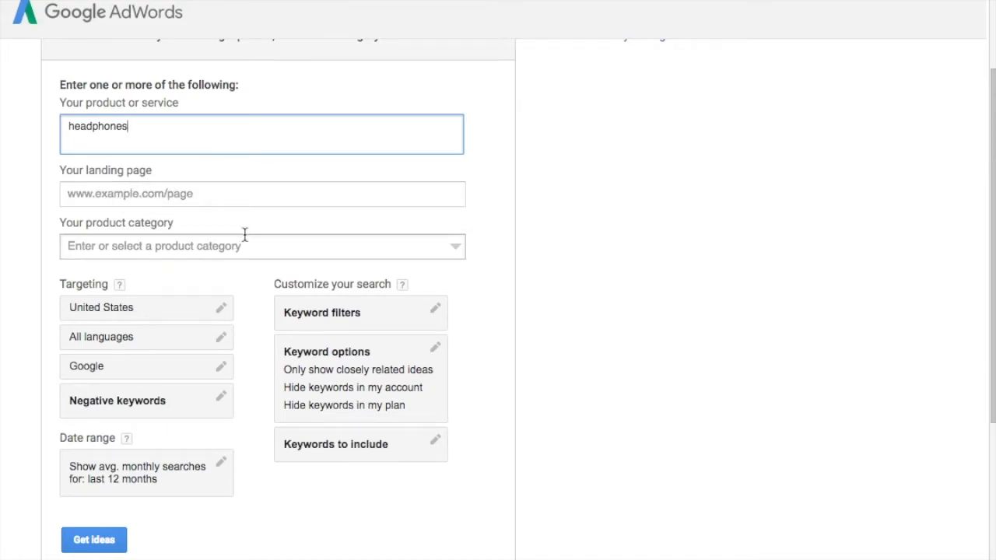
left_click(459, 248)
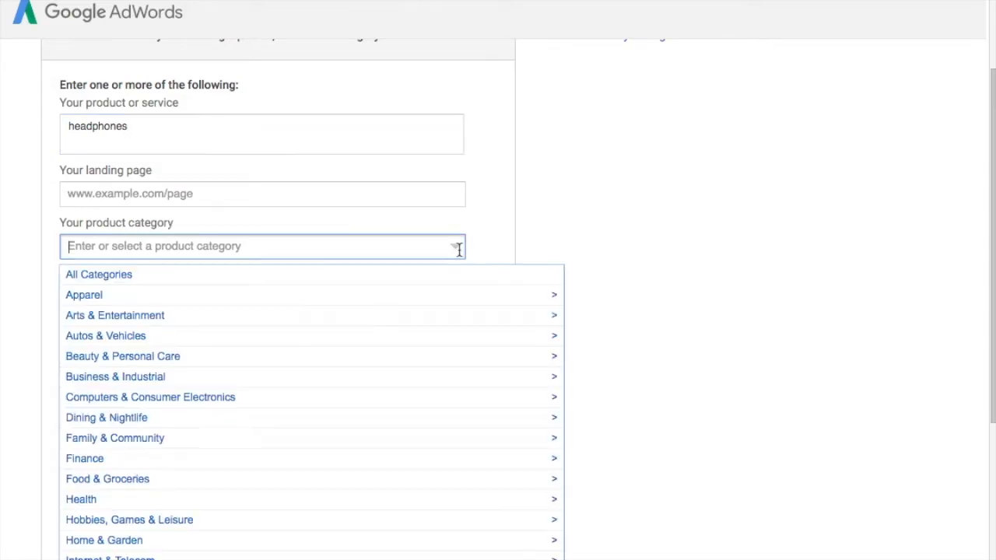
left_click(536, 226)
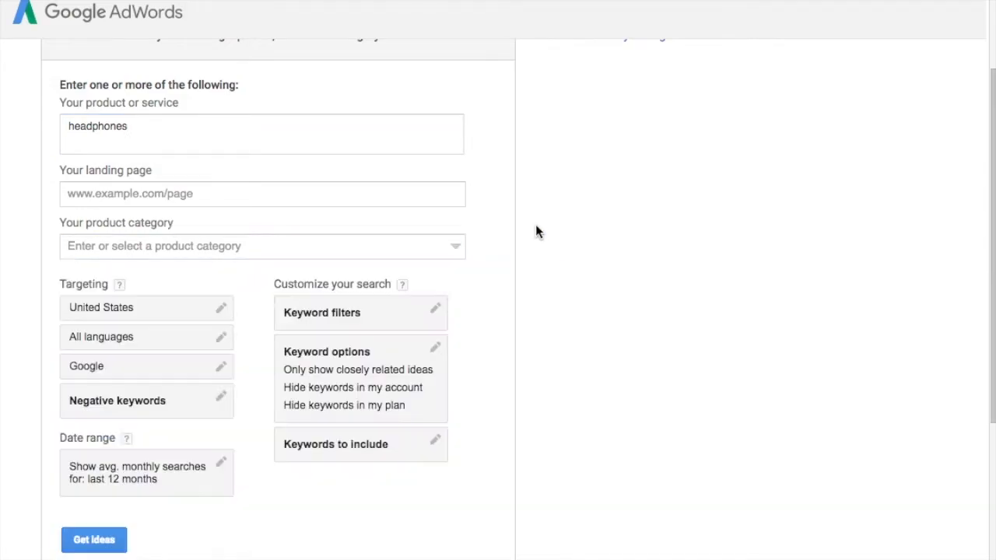
left_click(160, 136)
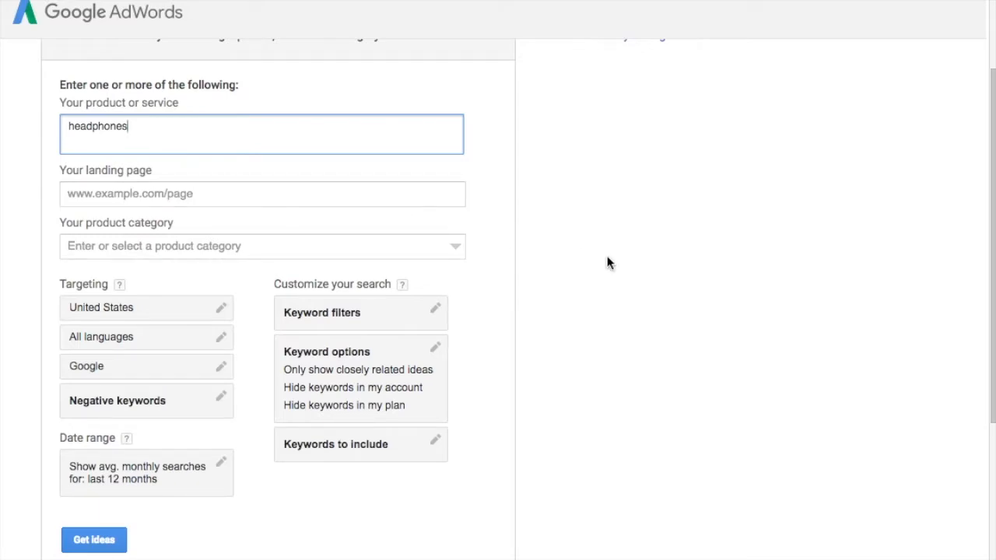
View the search network and negative keywords targeting settings, leaving both without saving
scroll(603, 249, "down", 3)
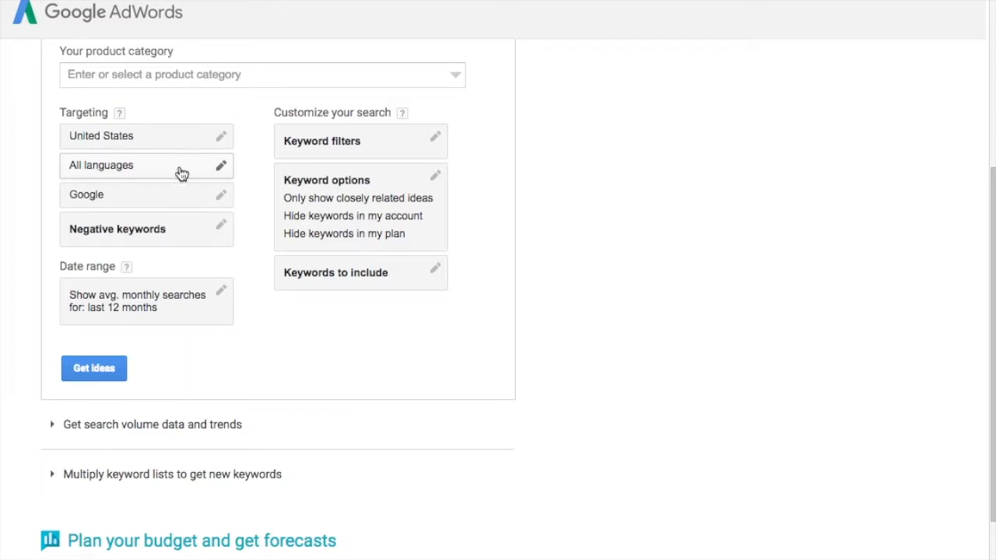
left_click(188, 204)
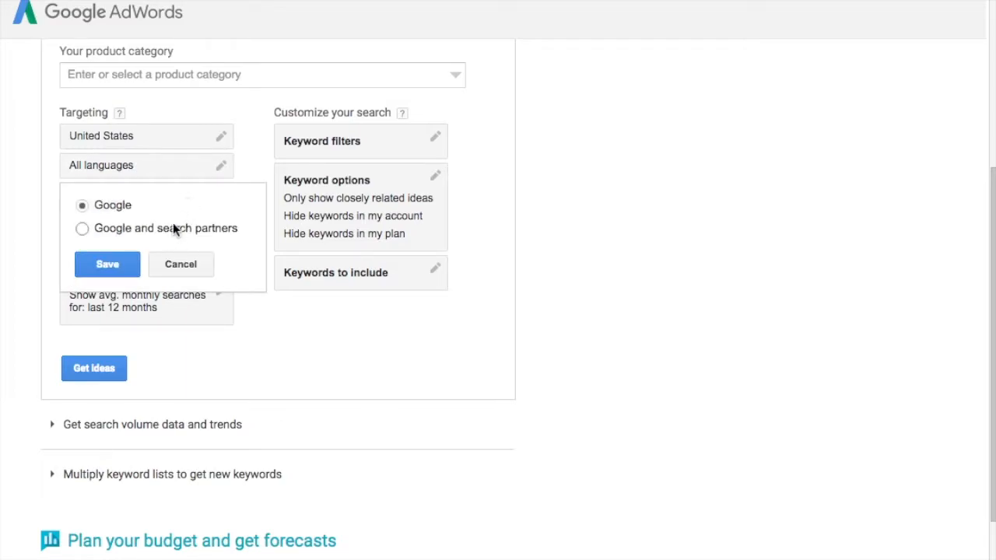
left_click(173, 263)
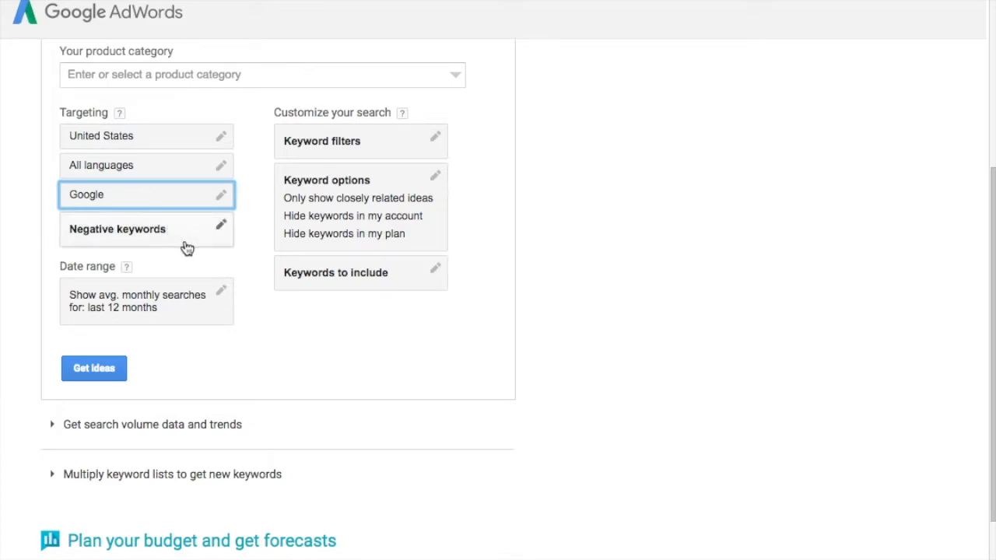
left_click(213, 231)
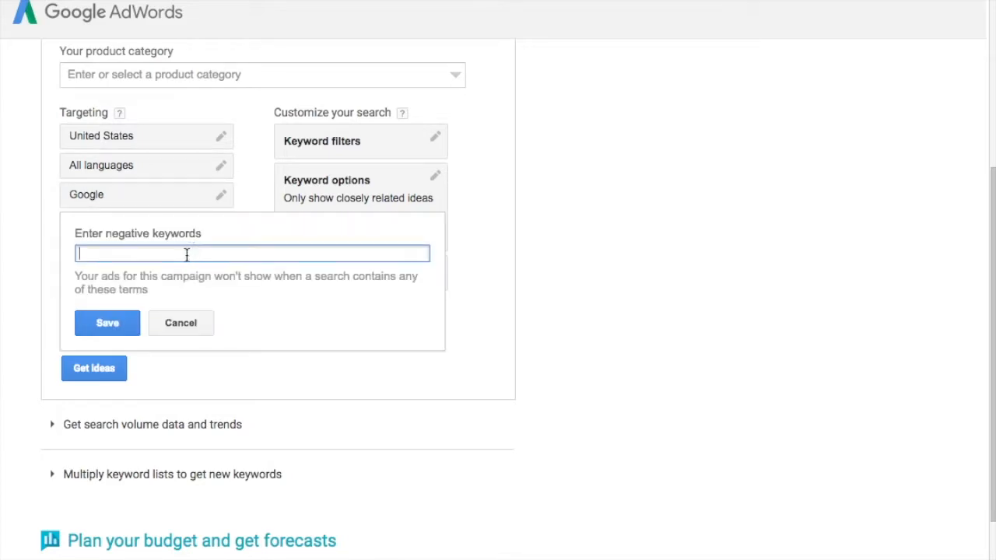
left_click(192, 324)
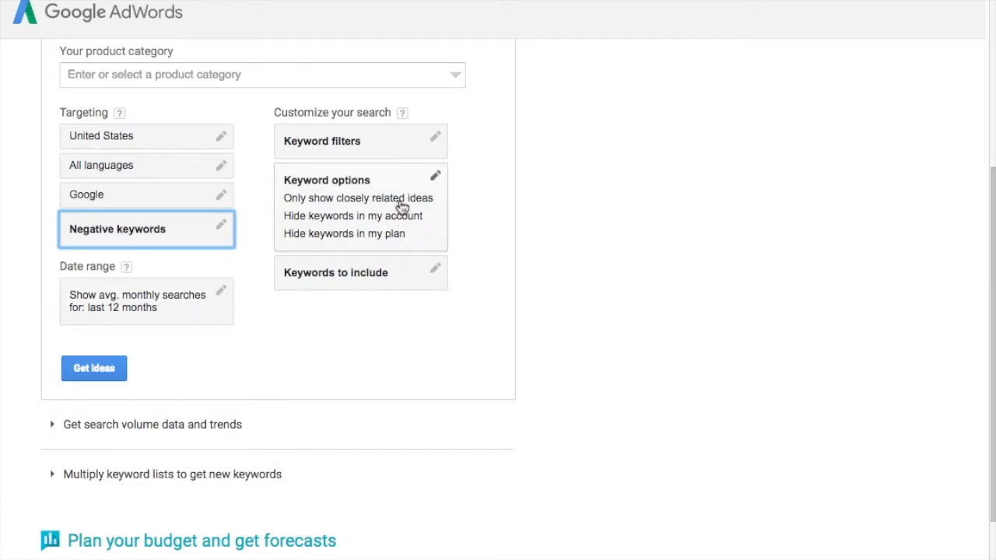
Switch the option for only showing closely related ideas off and back on, and save the keyword options
left_click(413, 218)
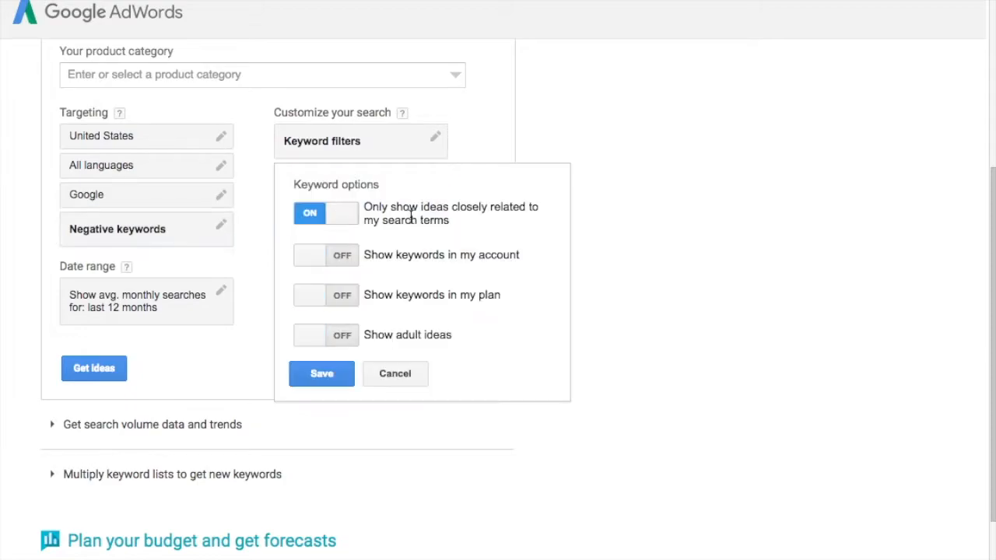
left_click(347, 222)
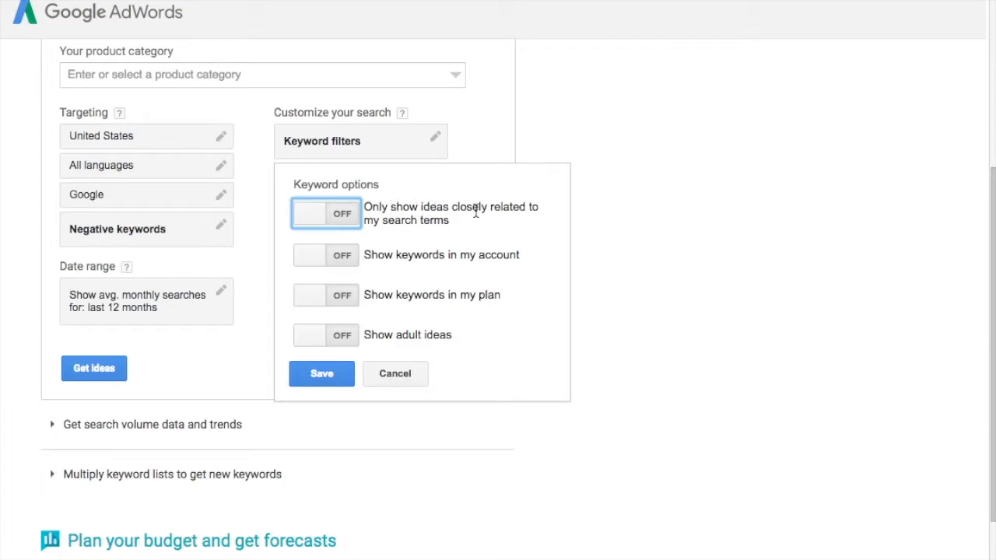
left_click(337, 215)
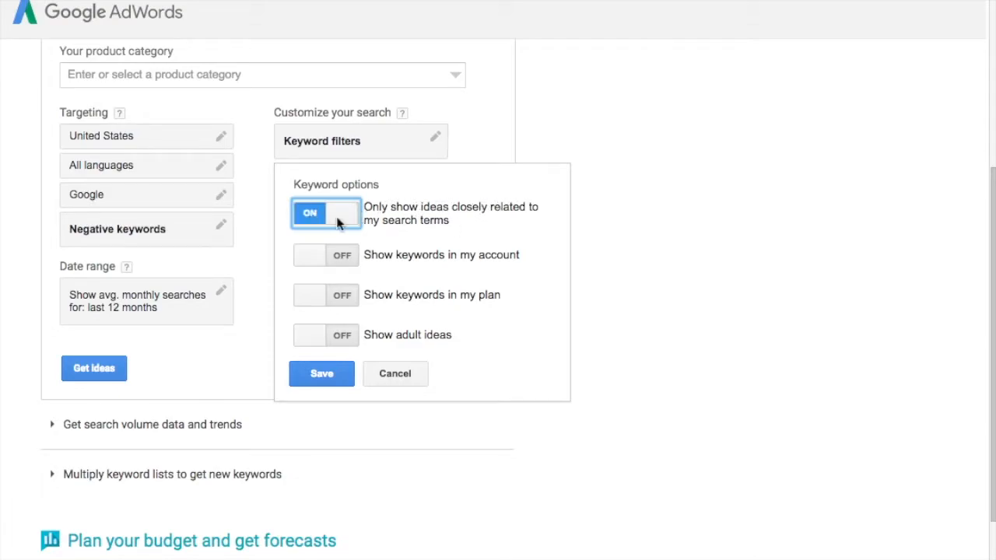
left_click(322, 373)
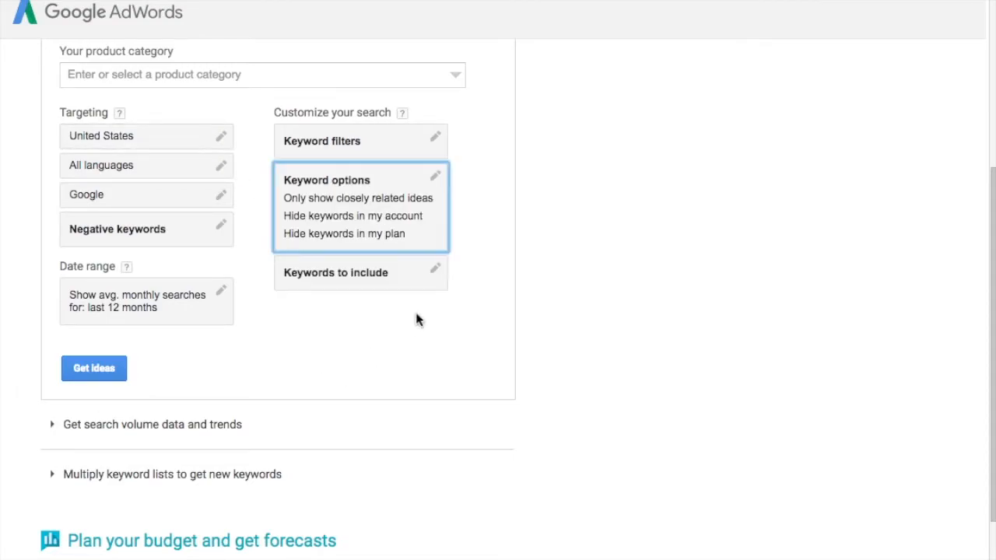
Recheck the keyword options against the headphones search term and save them without edits
scroll(526, 243, "up", 2)
scroll(124, 102, "up", 1)
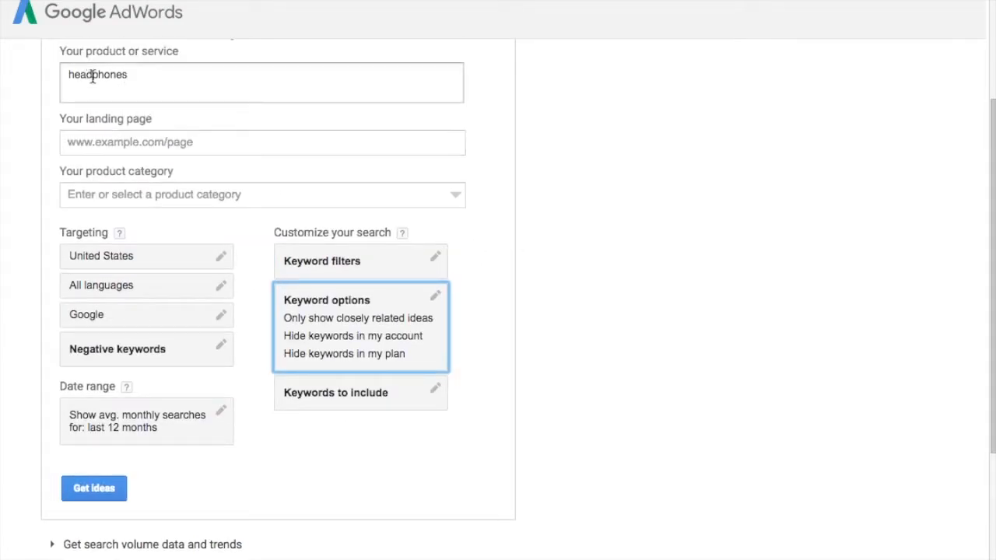
left_click(347, 335)
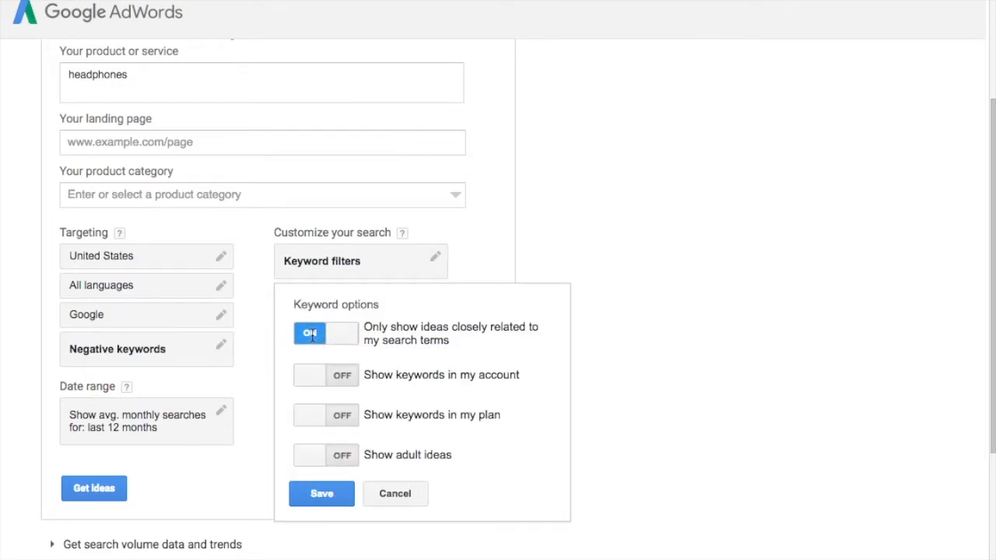
left_click(336, 490)
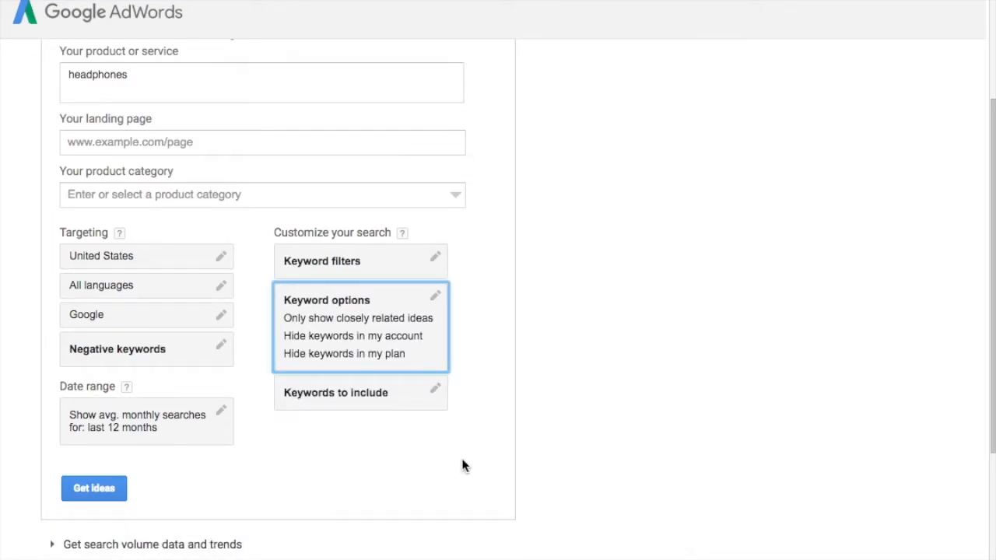
scroll(575, 440, "down", 1)
scroll(576, 440, "down", 2)
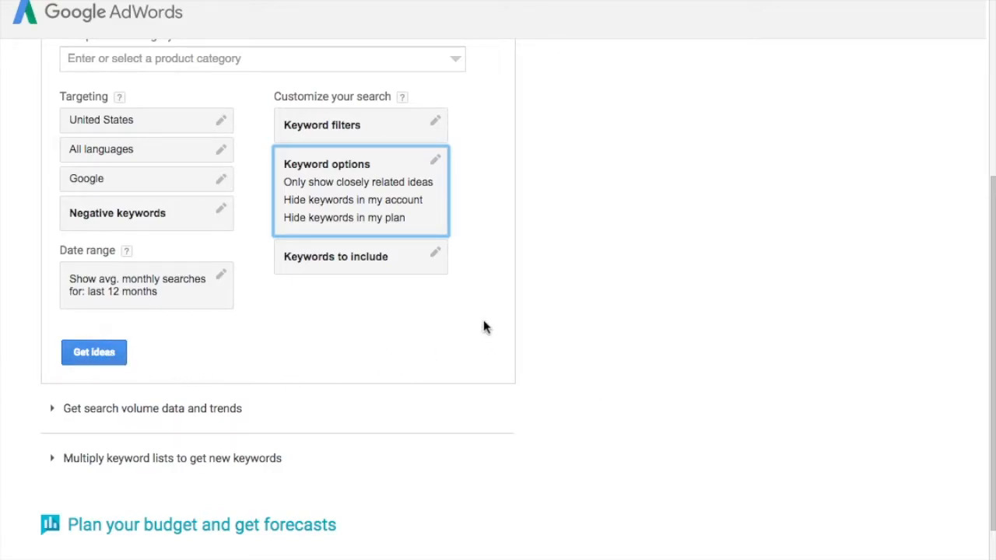
Save the keyword options with only closely related ideas shown, and get keyword ideas for headphones
scroll(484, 326, "up", 4)
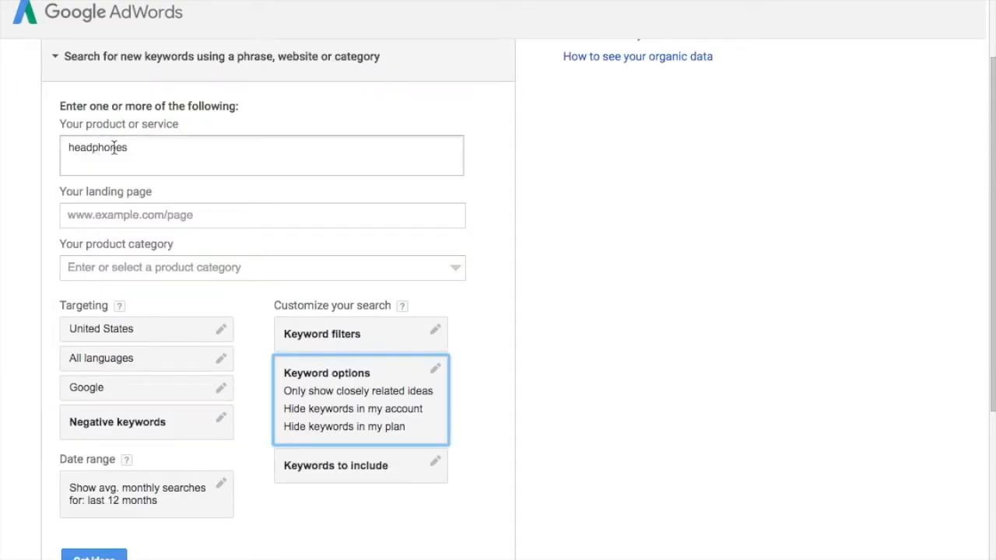
left_click(329, 402)
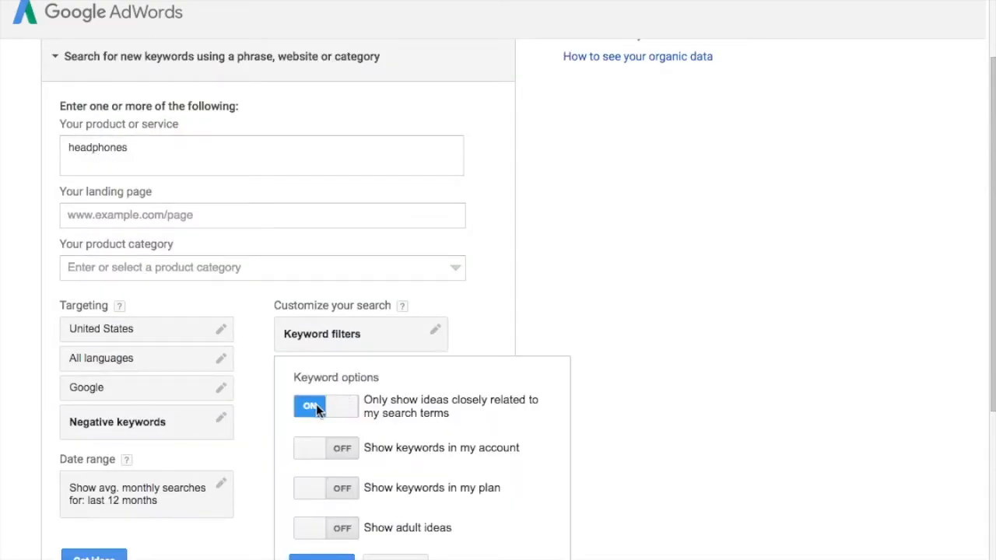
left_click(322, 557)
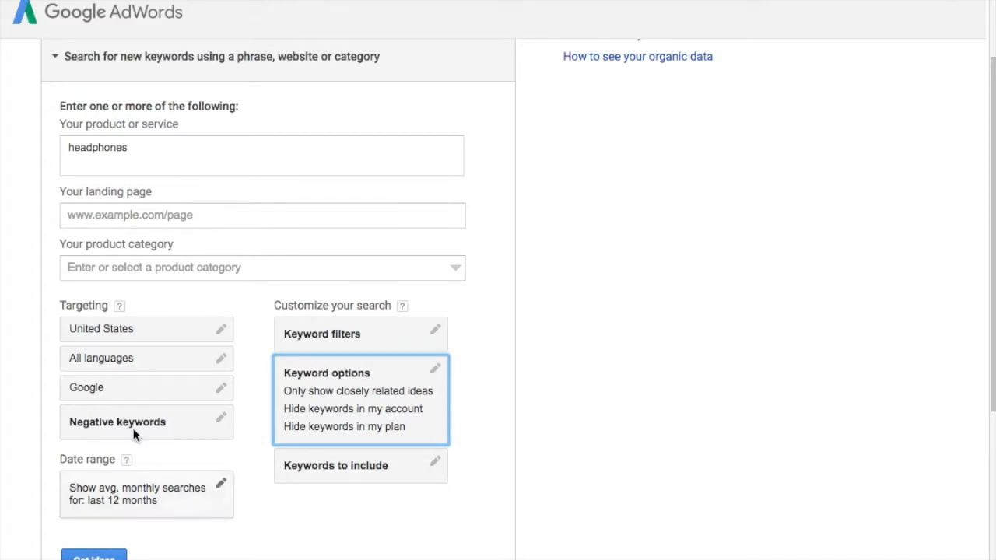
left_click(94, 557)
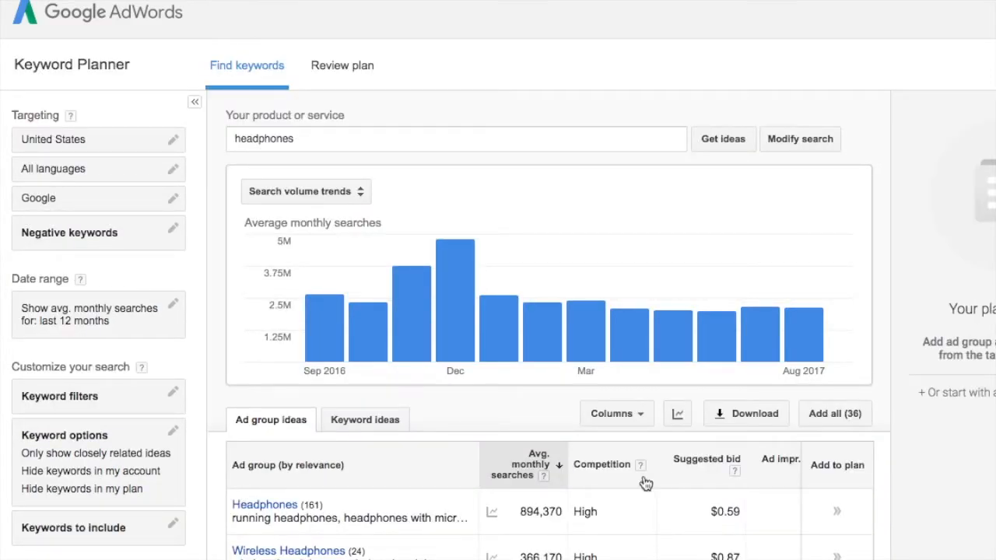
Examine the average monthly searches chart and the ad group ideas with their search volume, competition and suggested bids
scroll(465, 407, "down", 1)
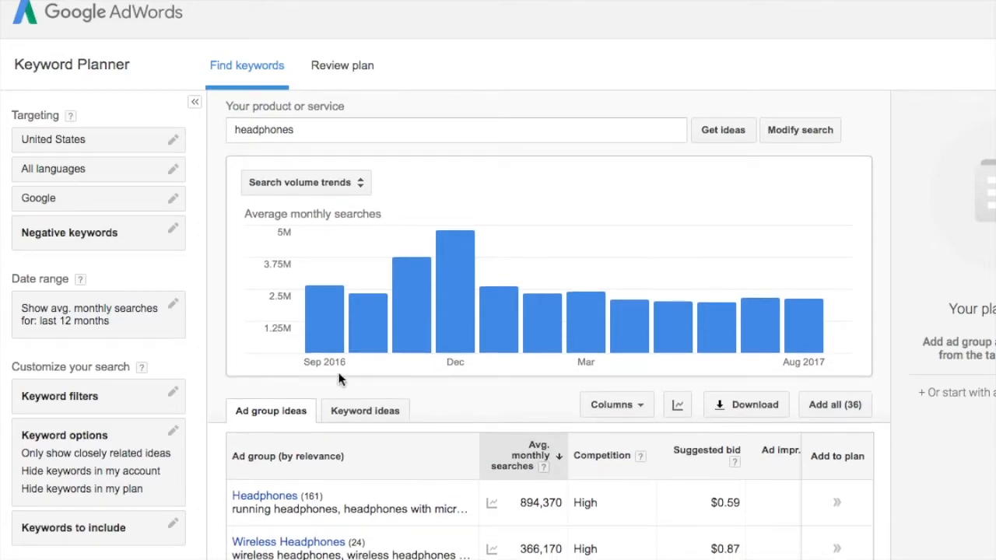
mouse_move(355, 335)
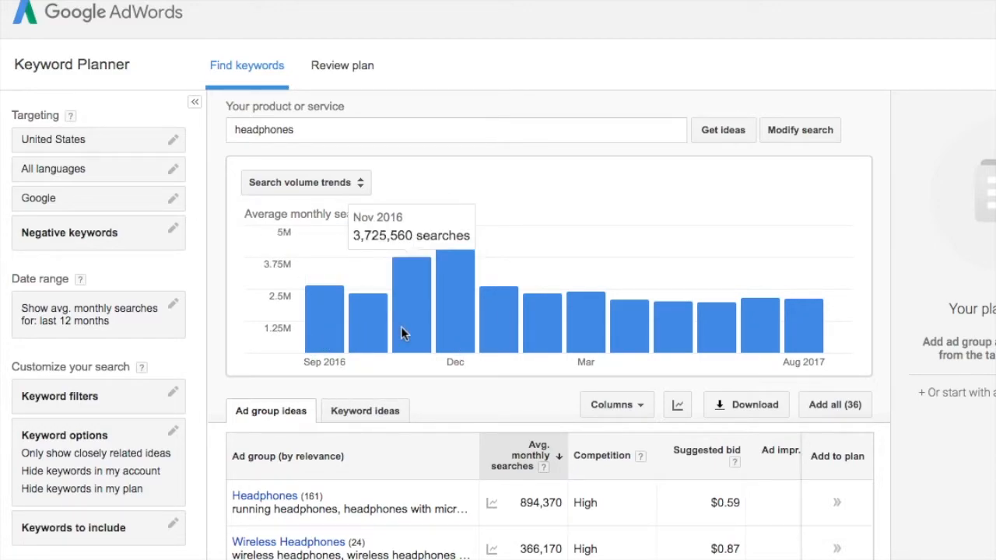
scroll(218, 389, "down", 3)
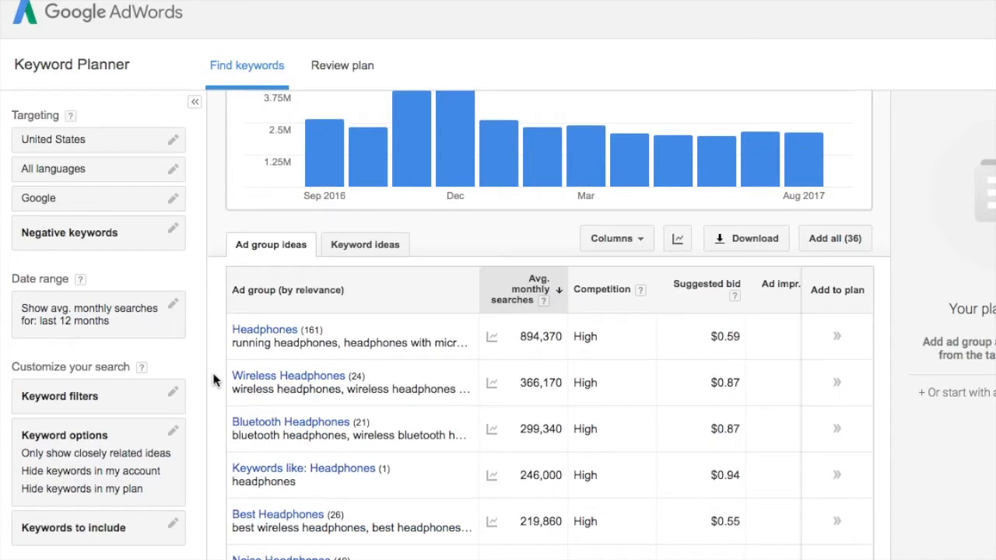
scroll(212, 373, "down", 2)
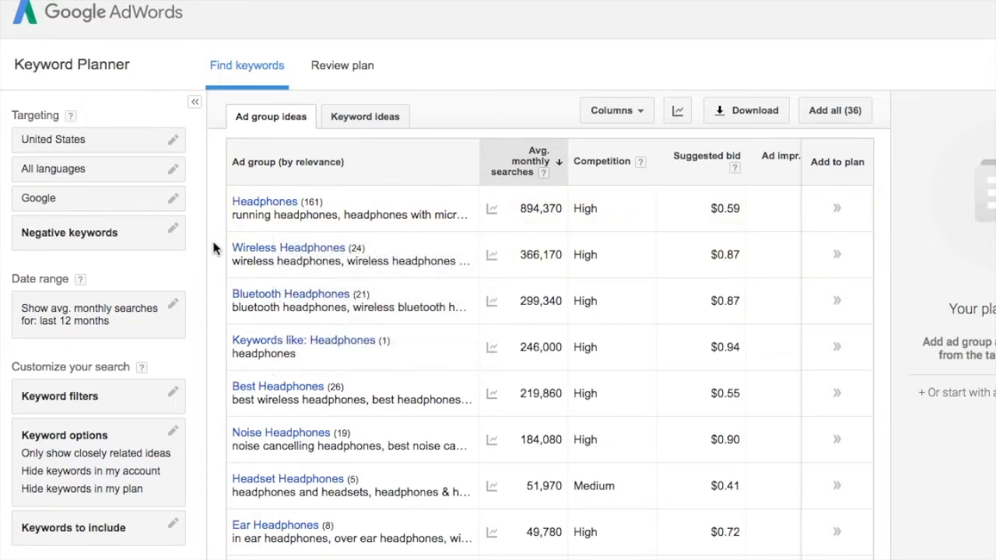
scroll(228, 367, "down", 1)
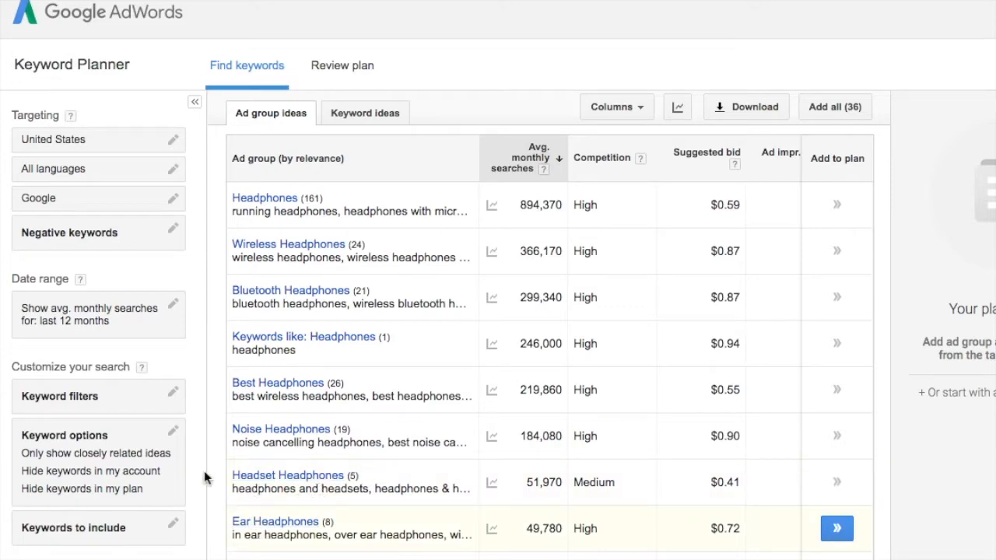
scroll(215, 420, "down", 1)
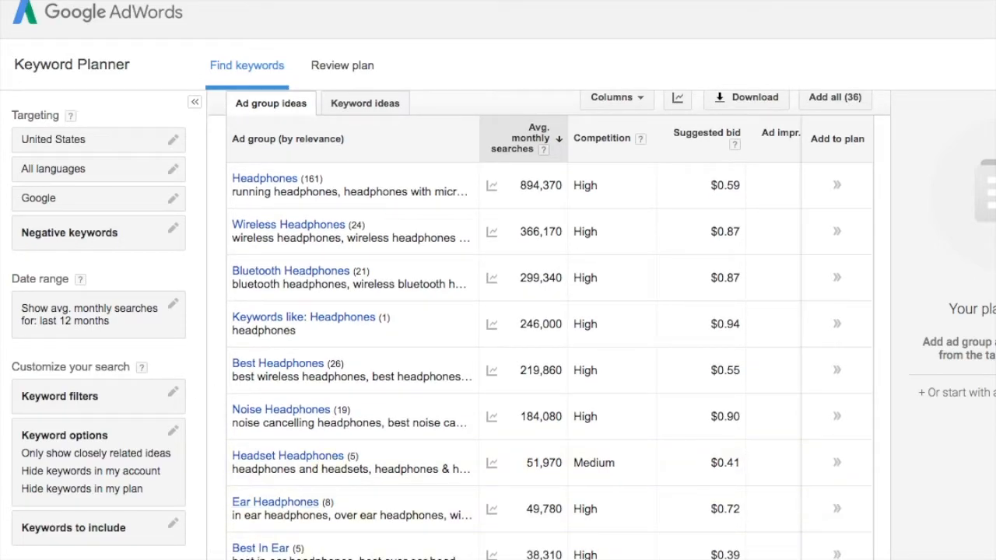
Add the Wireless Headphones ad group to the plan
scroll(640, 334, "right", 1)
scroll(592, 331, "right", 3)
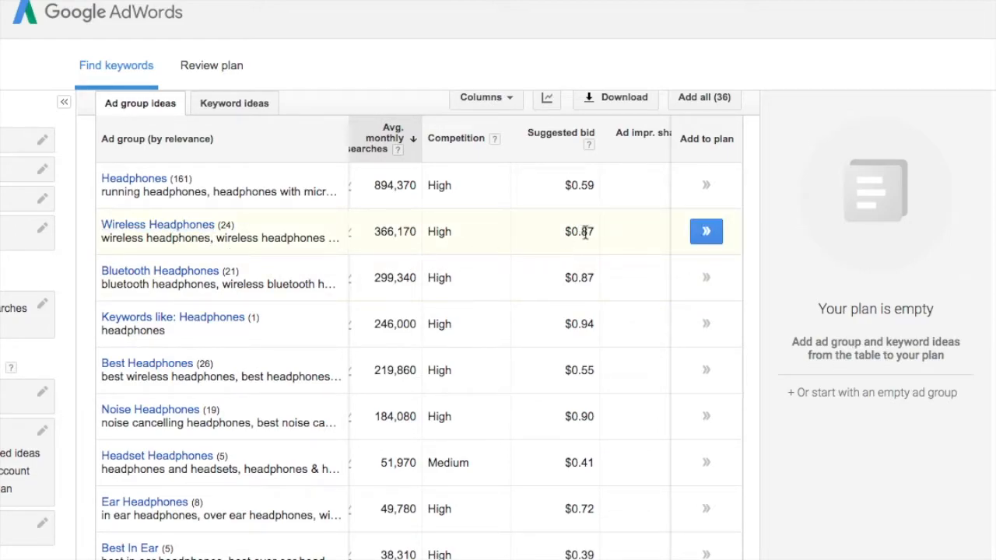
left_click(706, 231)
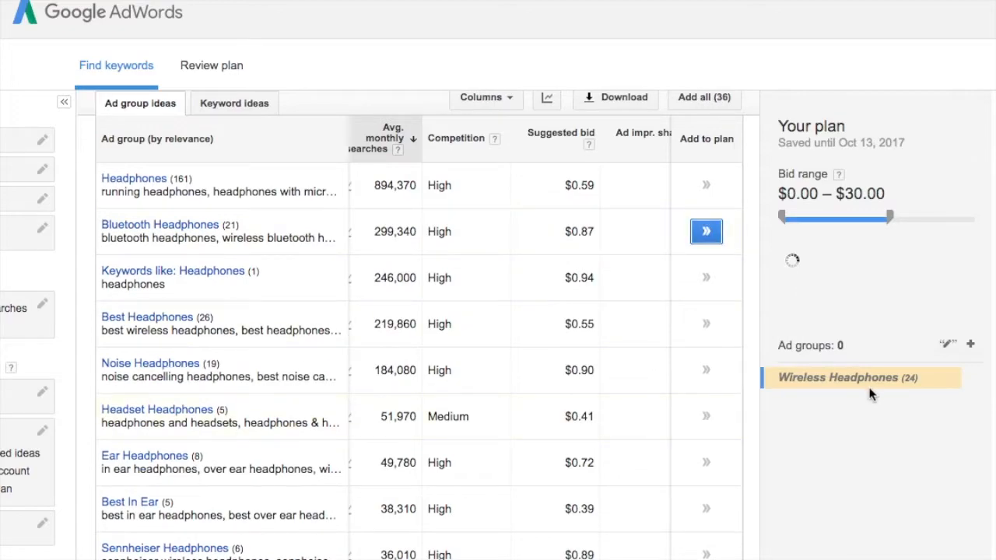
Review the keywords in the plan's Wireless Headphones ad group, and remove that ad group from the plan
left_click(893, 379)
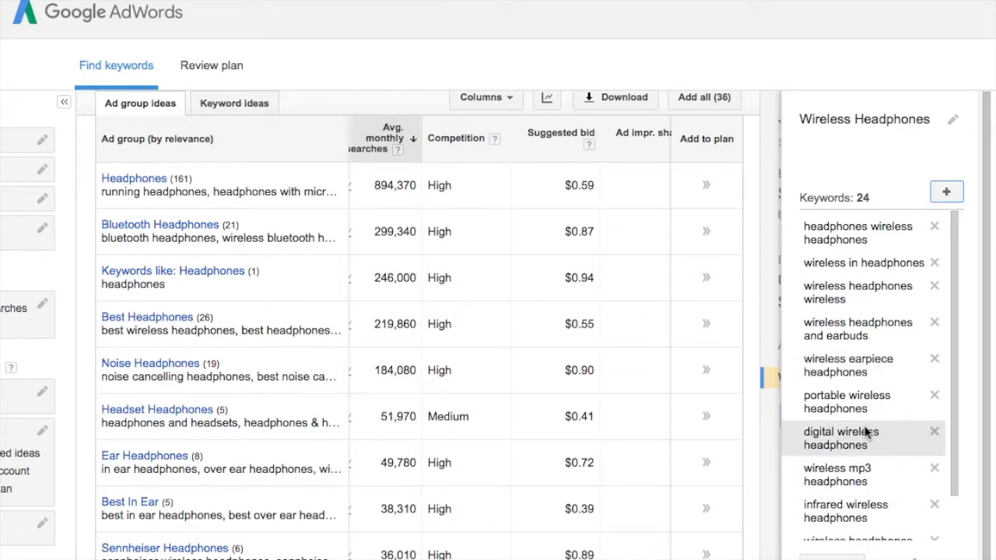
scroll(867, 440, "down", 2)
scroll(863, 495, "up", 2)
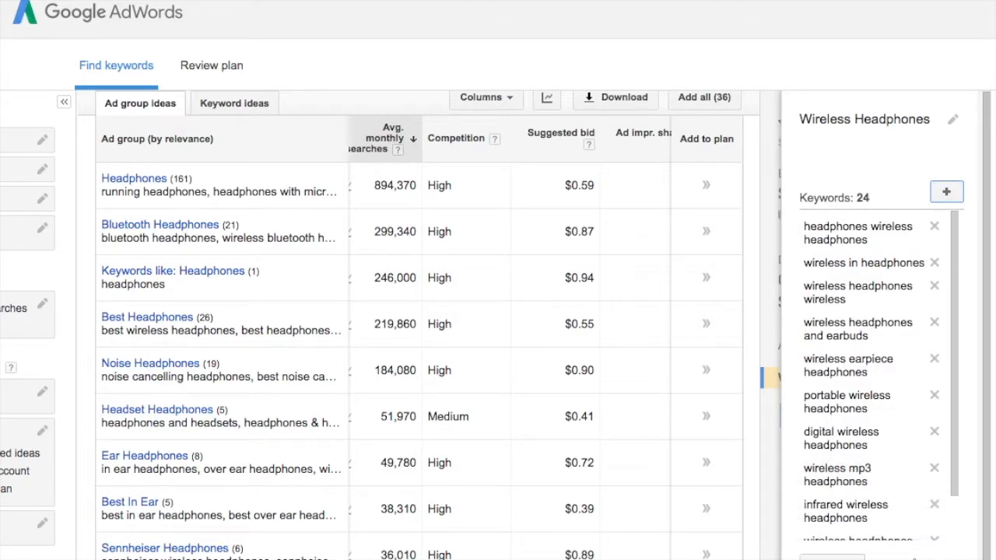
left_click(845, 558)
left_click(972, 377)
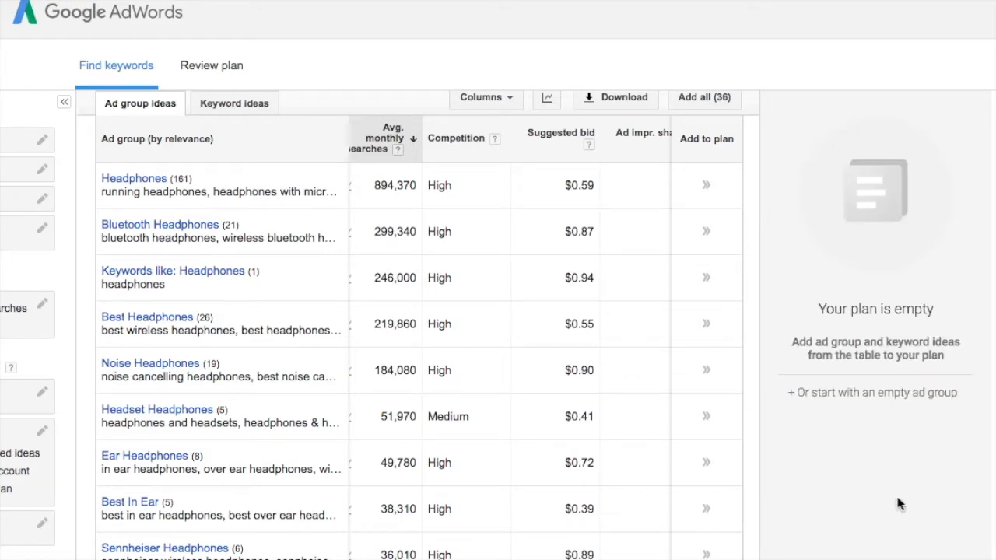
Start a list of new empty ad groups named Bluetooth, Best, Noise Cancelling, Wireless, Running, In Ear and Headsets, one per line
left_click(858, 399)
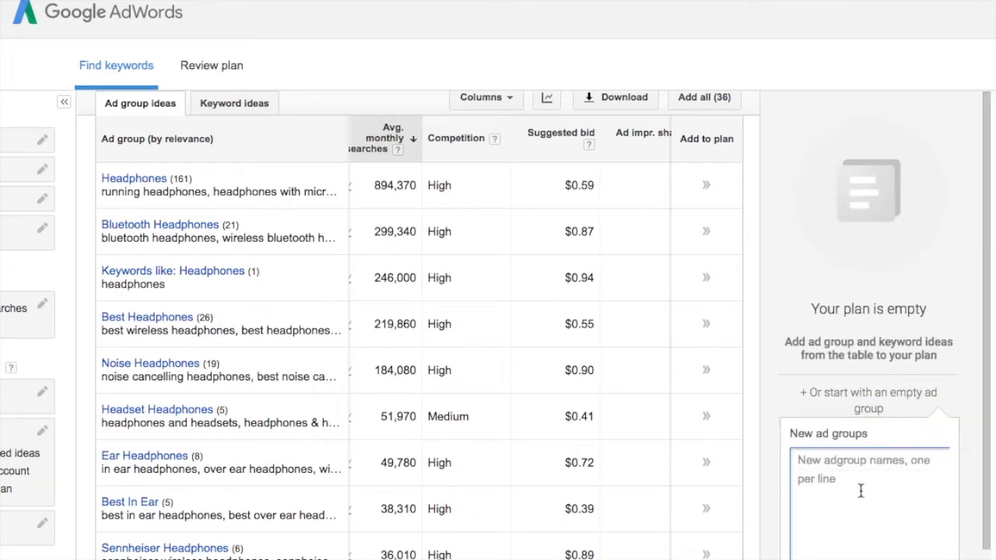
scroll(830, 311, "down", 1)
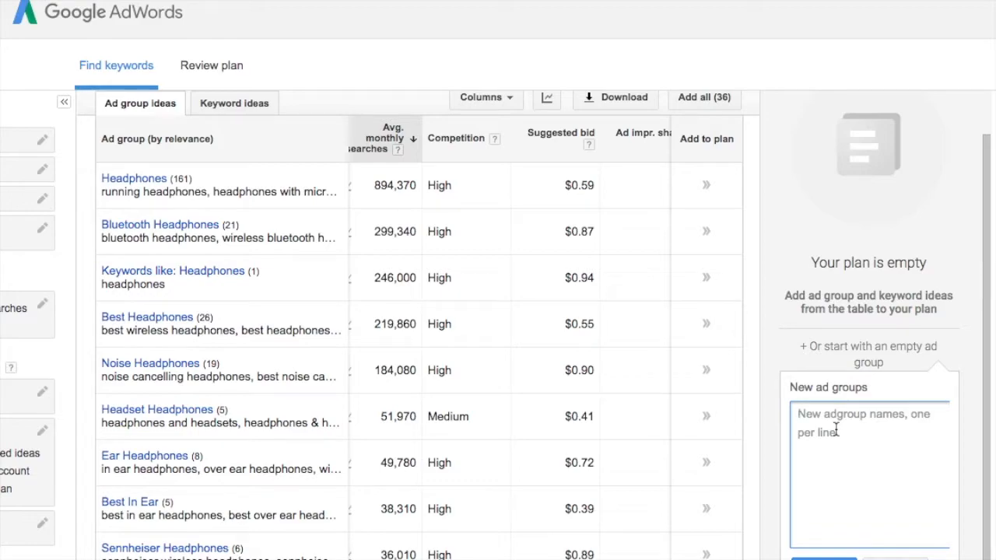
scroll(148, 234, "up", 1)
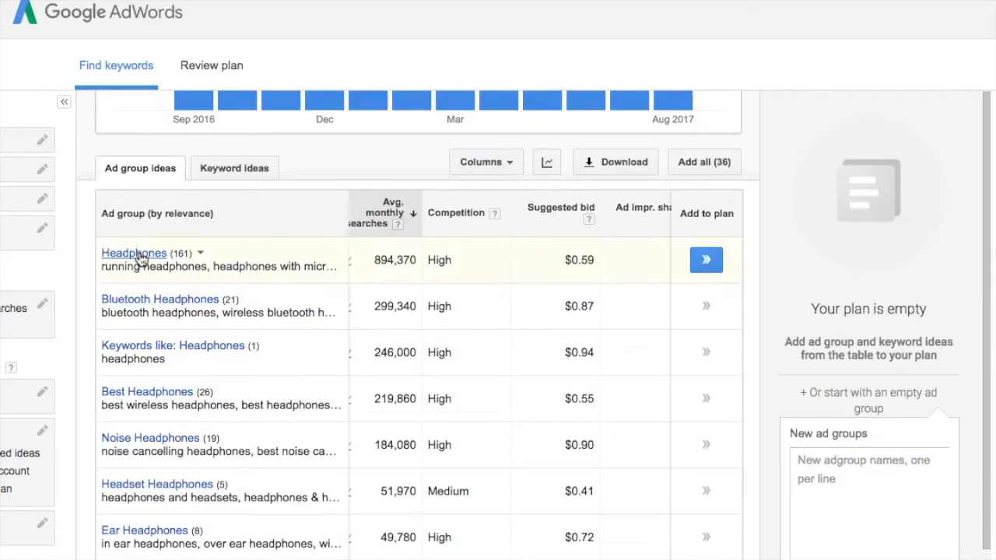
scroll(366, 303, "down", 1)
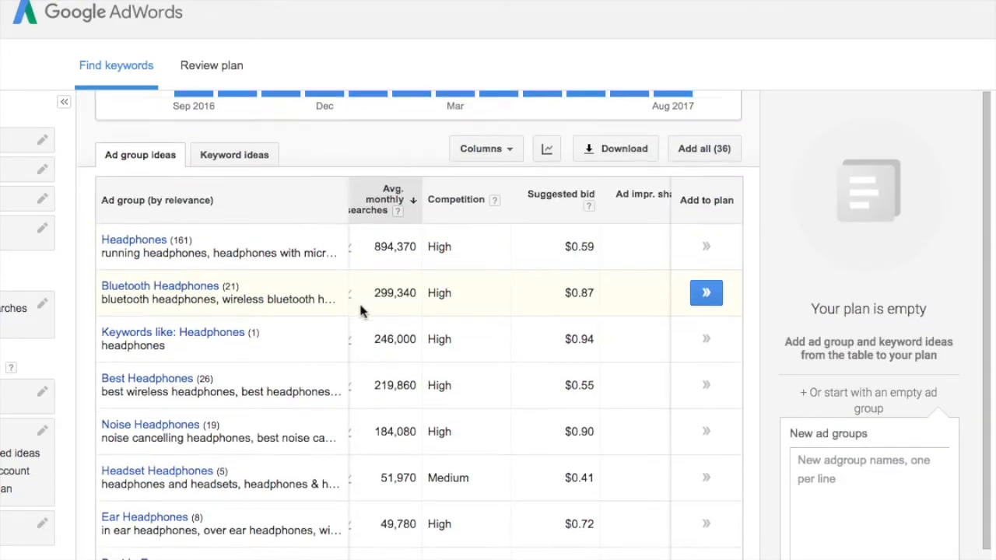
left_click(839, 490)
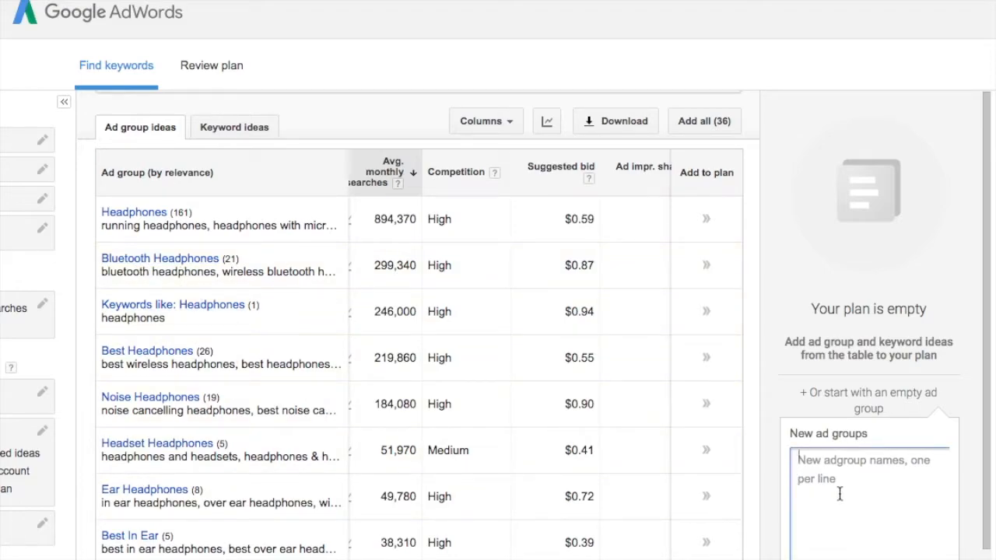
type("Bluetooth")
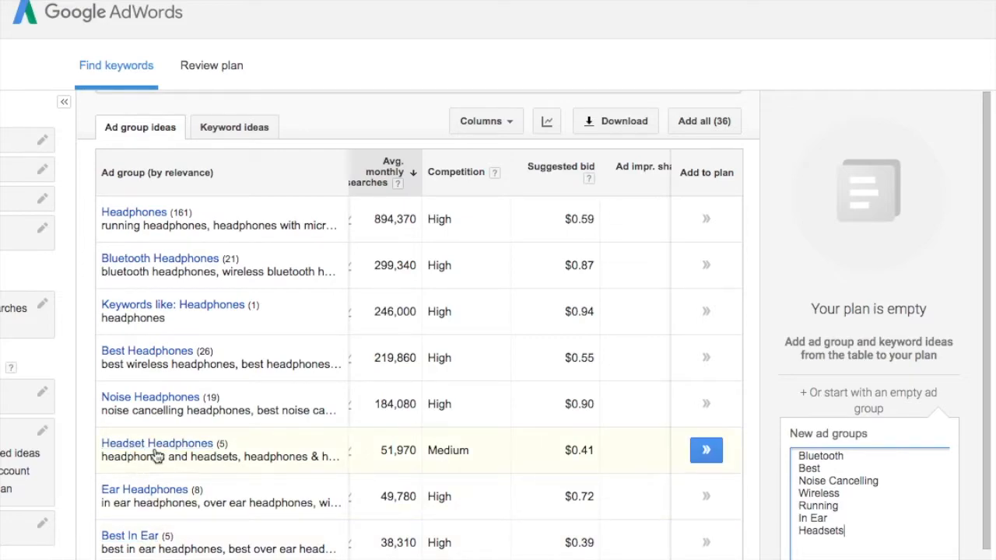
Check the further ad group ideas, and add Over Ear below In Ear and Sennheiser below Headsets in the new ad groups list
scroll(294, 443, "down", 5)
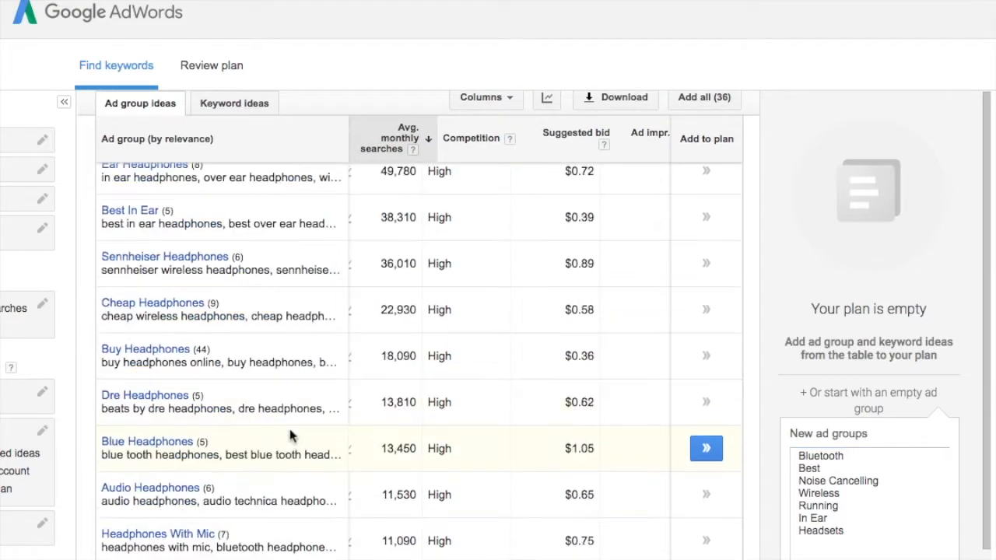
scroll(290, 428, "down", 2)
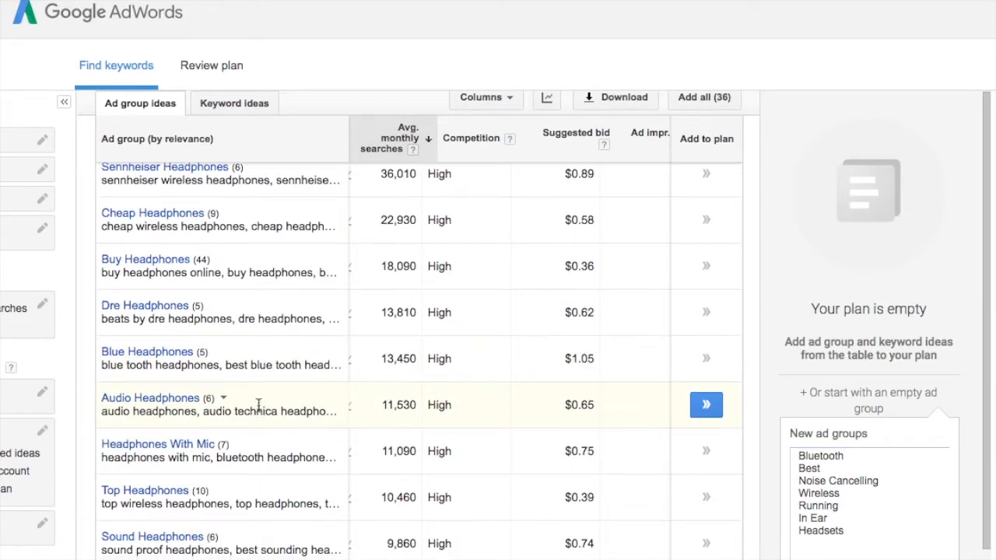
scroll(286, 372, "up", 2)
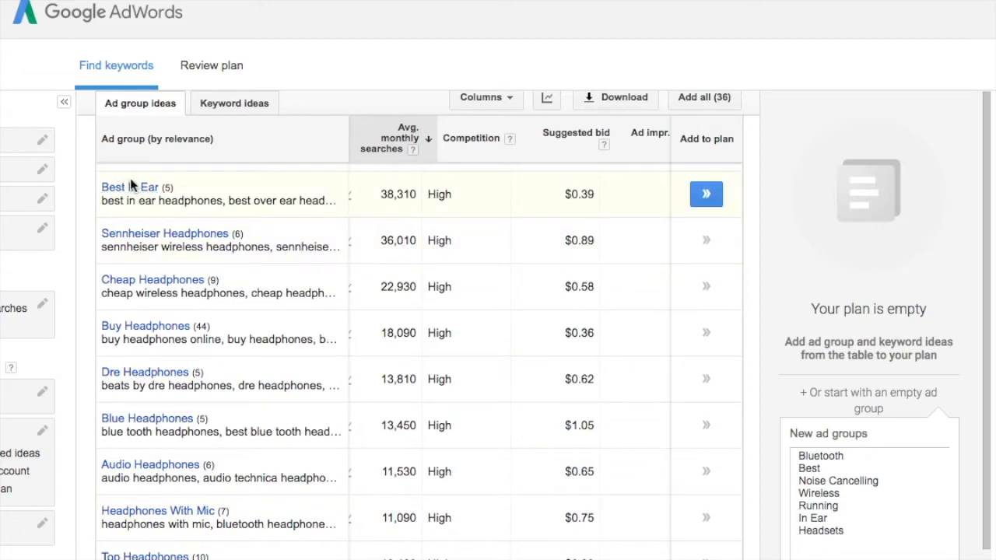
left_click(836, 515)
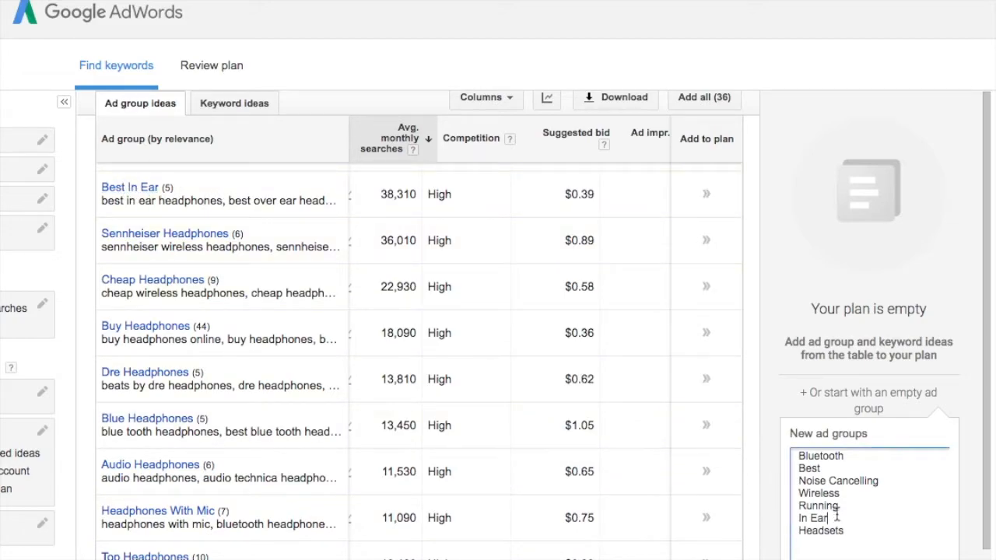
key("Return")
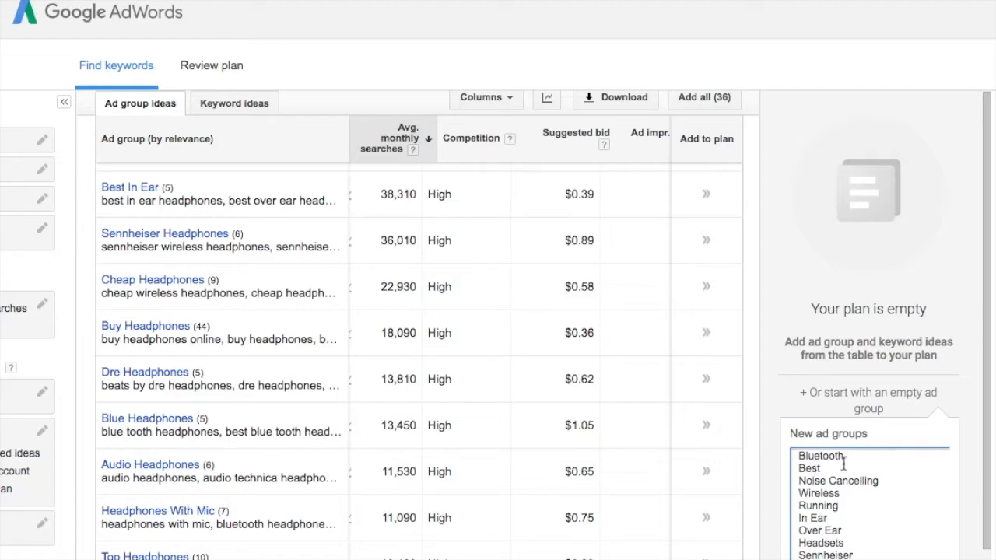
left_click_drag(853, 555, 802, 555)
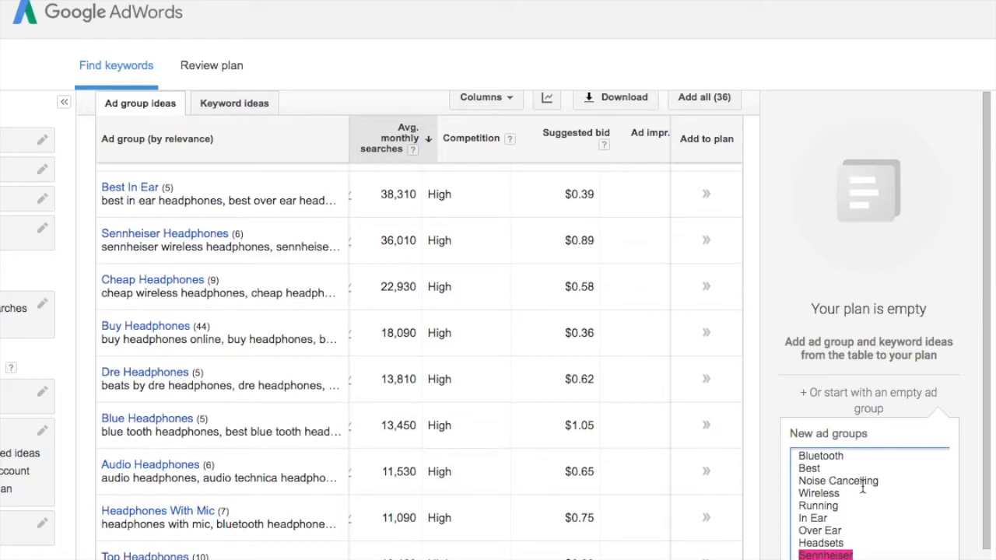
left_click(880, 543)
Append Cheap, Buy and Dre to the list of new ad group names, each on its own line
scroll(863, 484, "down", 1)
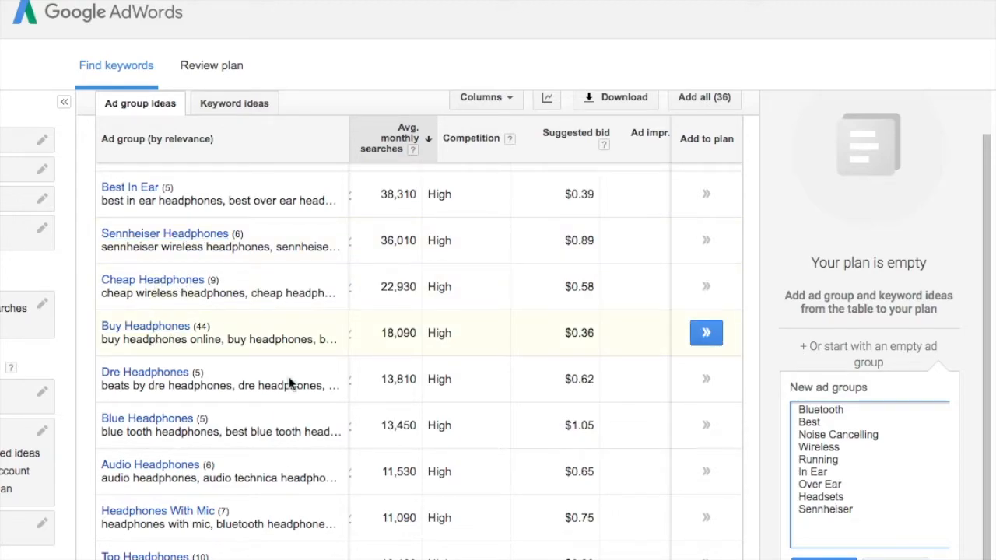
left_click(882, 504)
type("Cheap")
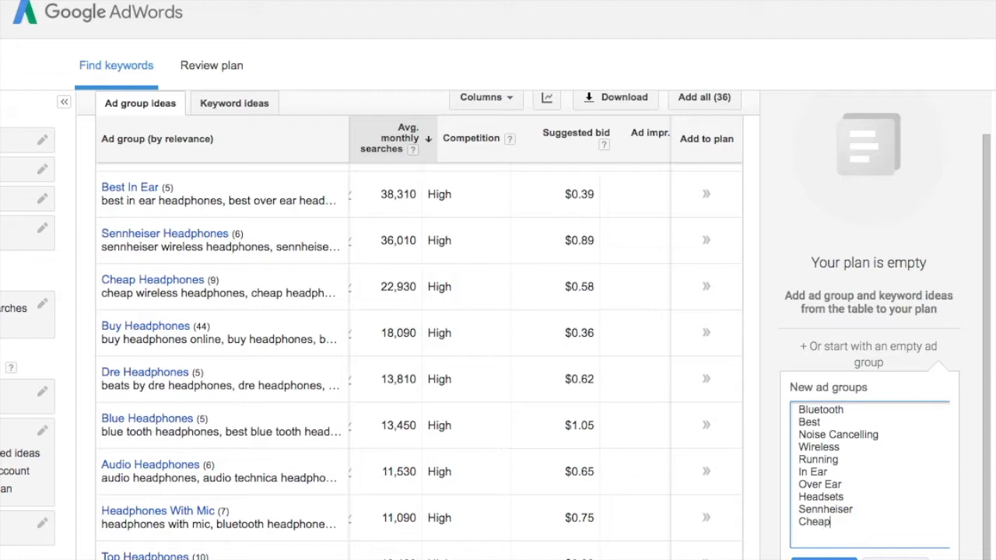
key("Return")
type("Buy")
key("Return")
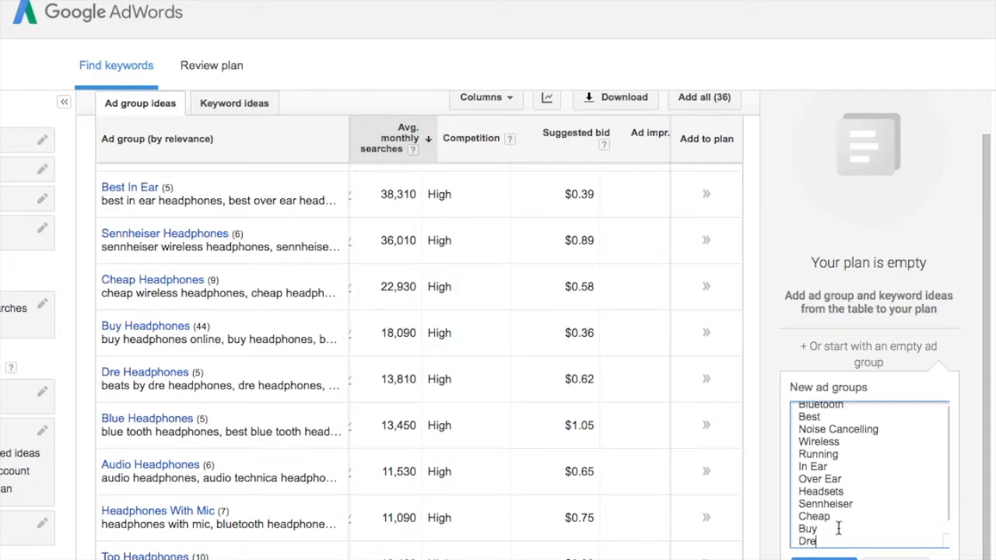
key("Return")
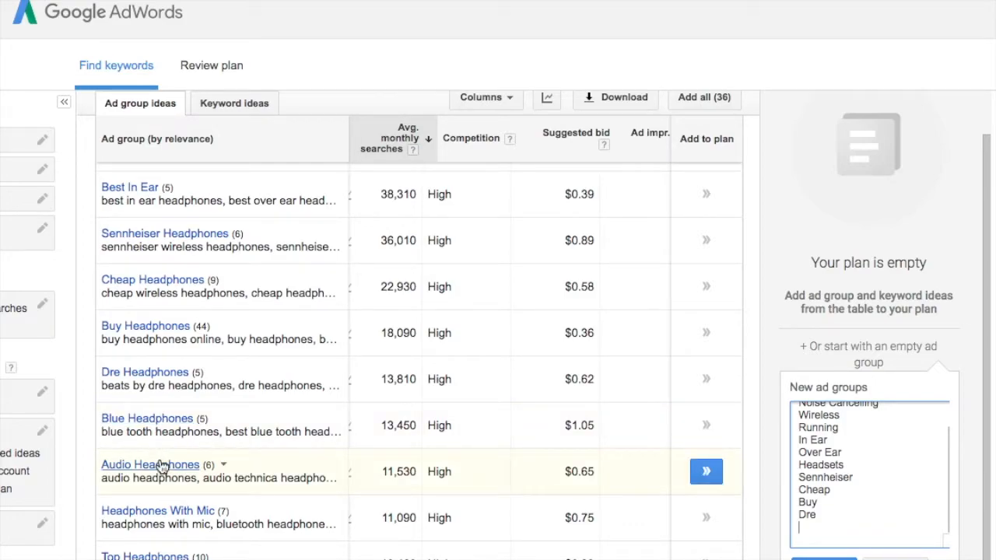
Append Audio, Microphone and Top to the new ad group names, and save the whole list to the plan
type("A")
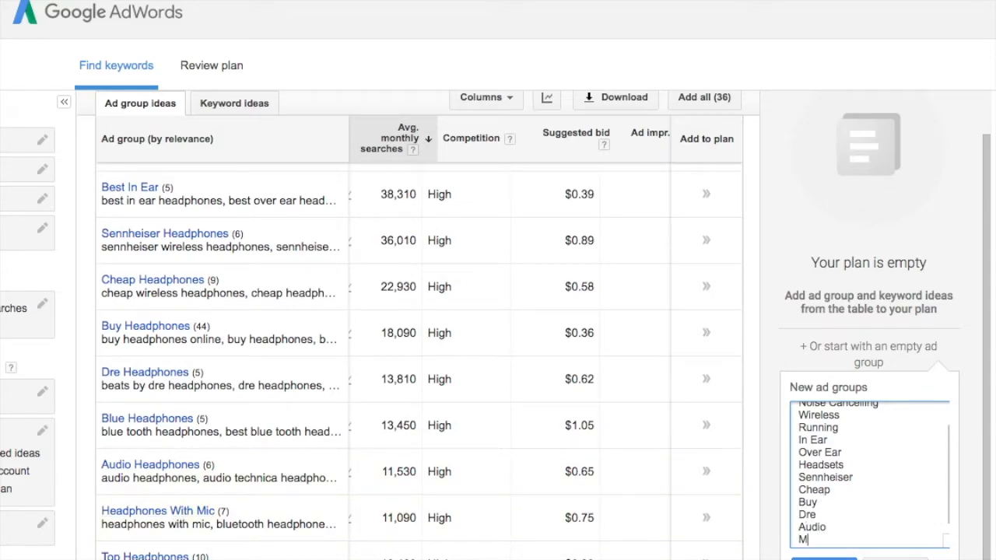
type("udio Micropho")
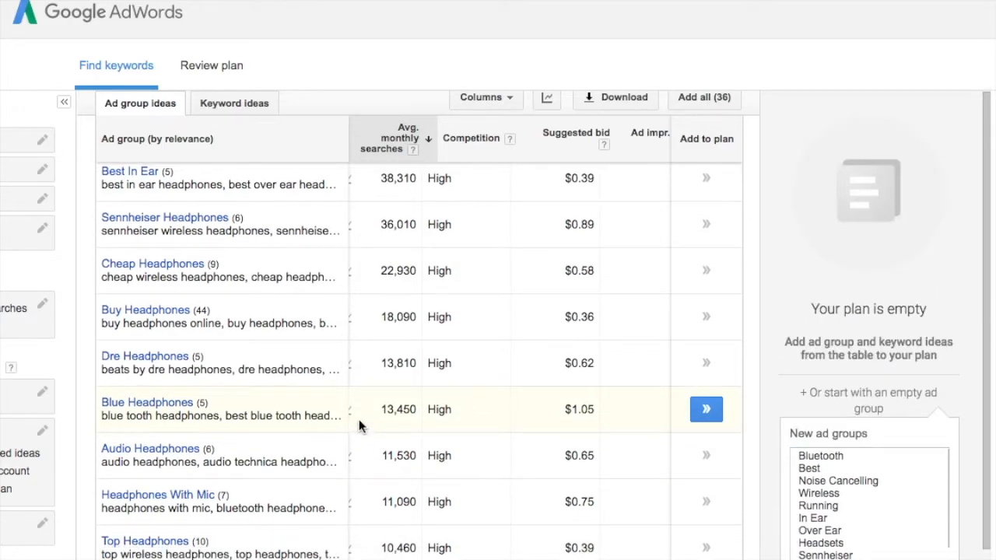
scroll(359, 419, "down", 3)
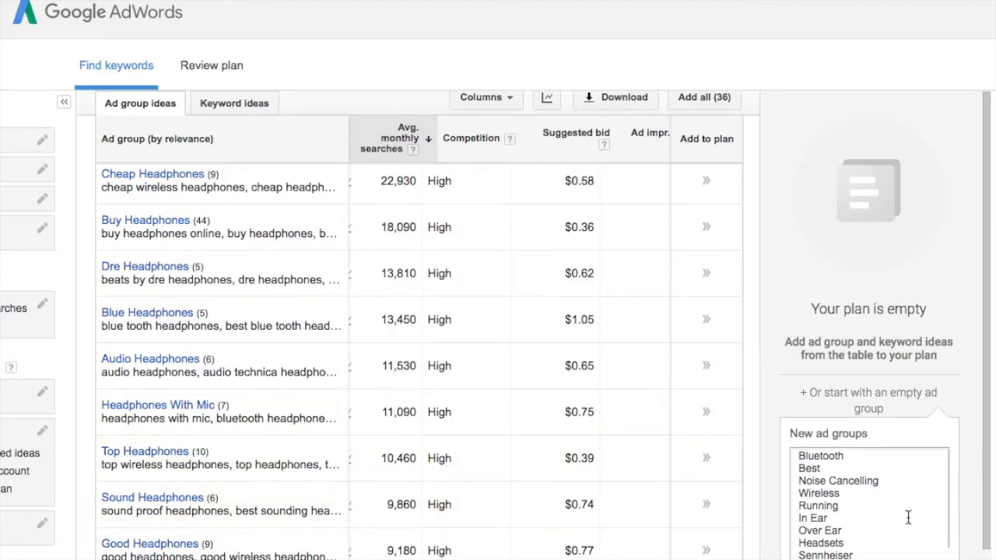
scroll(871, 502, "down", 2)
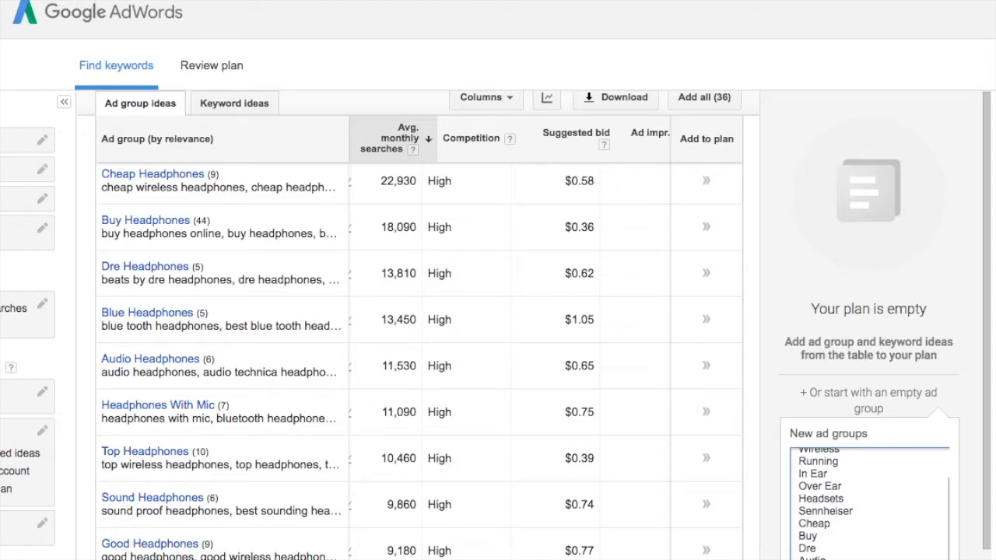
scroll(856, 506, "down", 3)
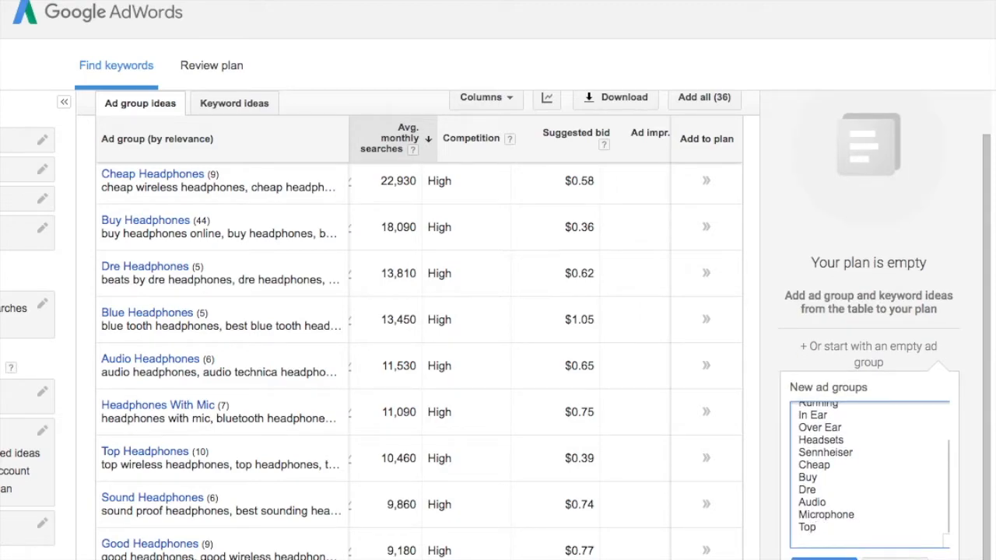
left_click(824, 558)
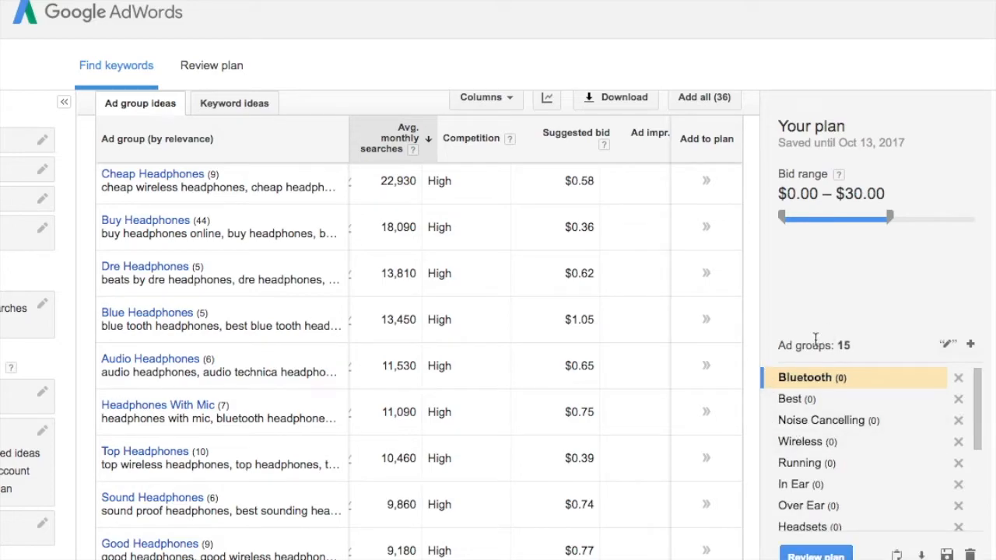
Look over the plan's new ad groups, and open the keywords of the Bluetooth Headphones ad group idea
scroll(759, 460, "down", 3)
scroll(845, 447, "down", 3)
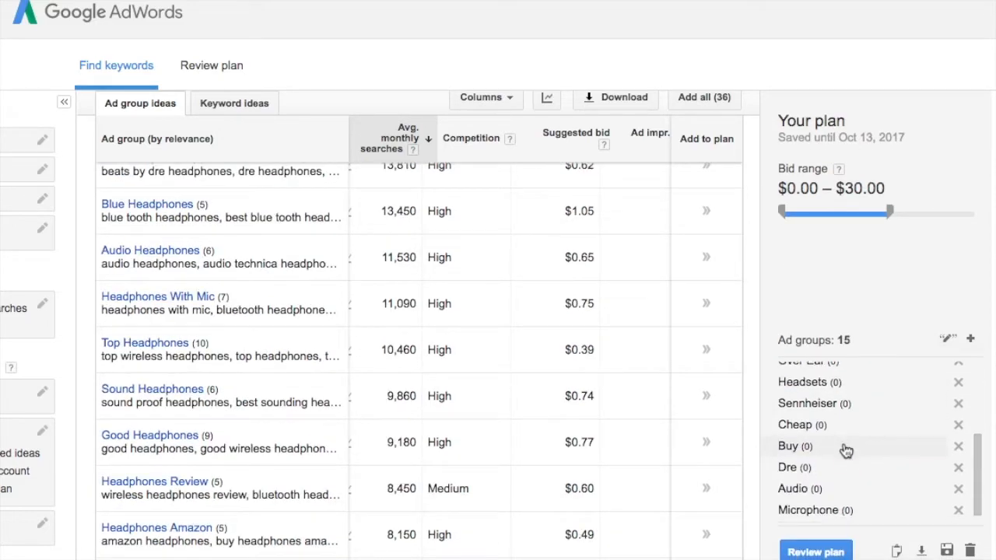
scroll(852, 449, "up", 2)
scroll(854, 450, "up", 2)
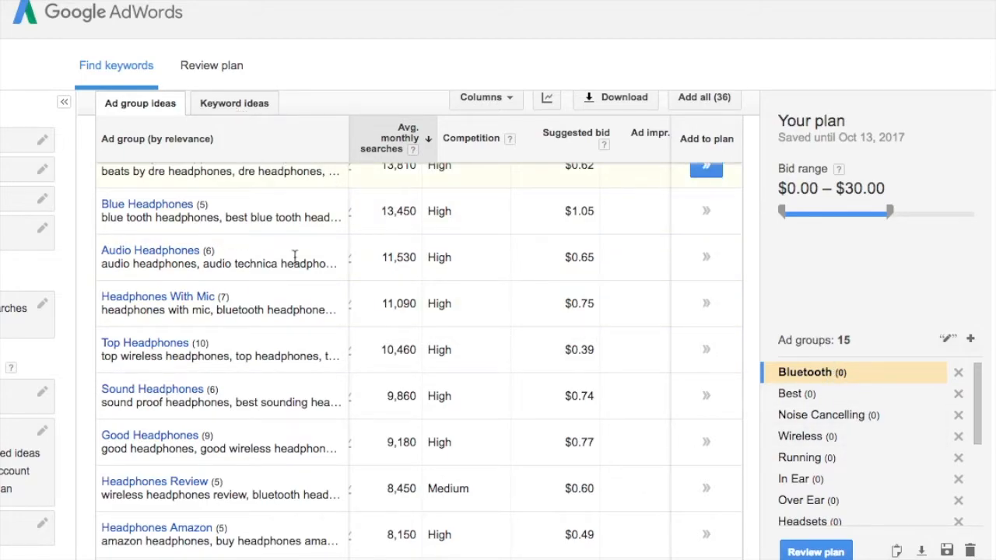
scroll(303, 265, "up", 10)
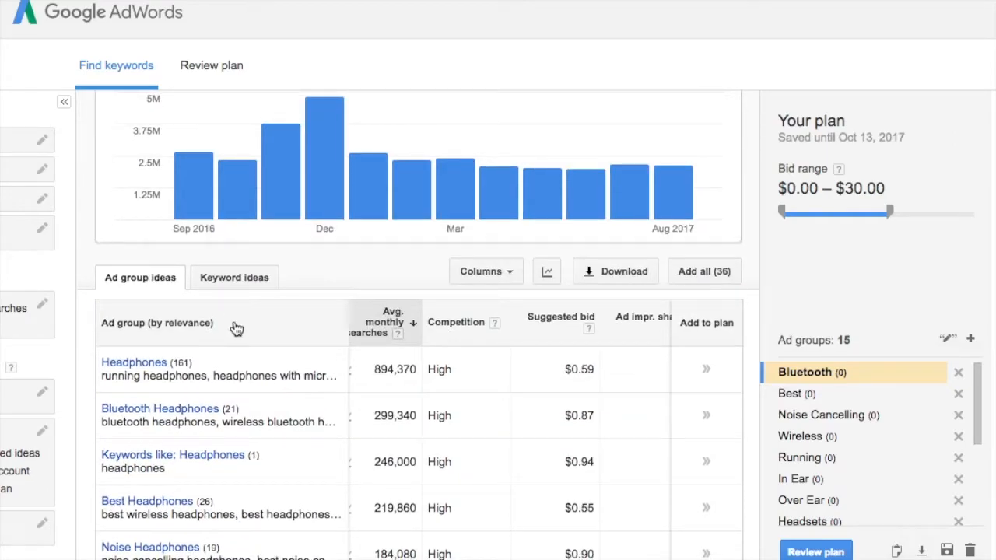
scroll(237, 330, "down", 1)
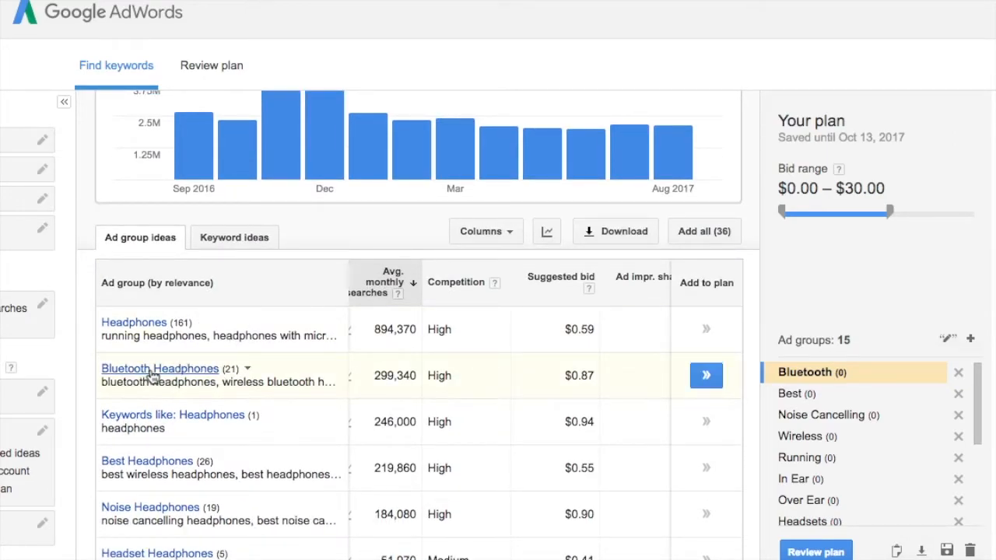
left_click(153, 371)
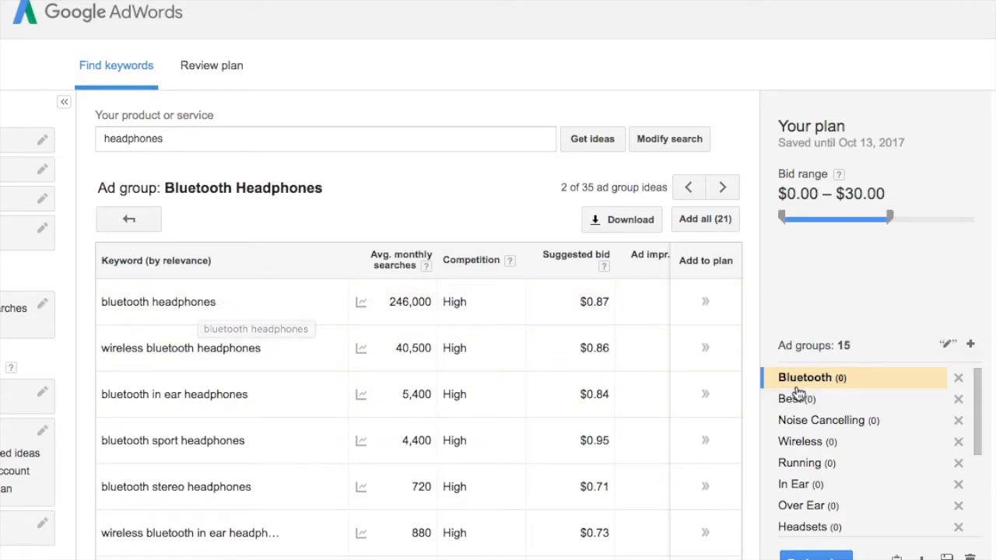
Add bluetooth headphones, wireless bluetooth headphones, bluetooth in ear headphones, bluetooth sport headphones and bluetooth stereo headphones to the plan's Bluetooth ad group
left_click(705, 303)
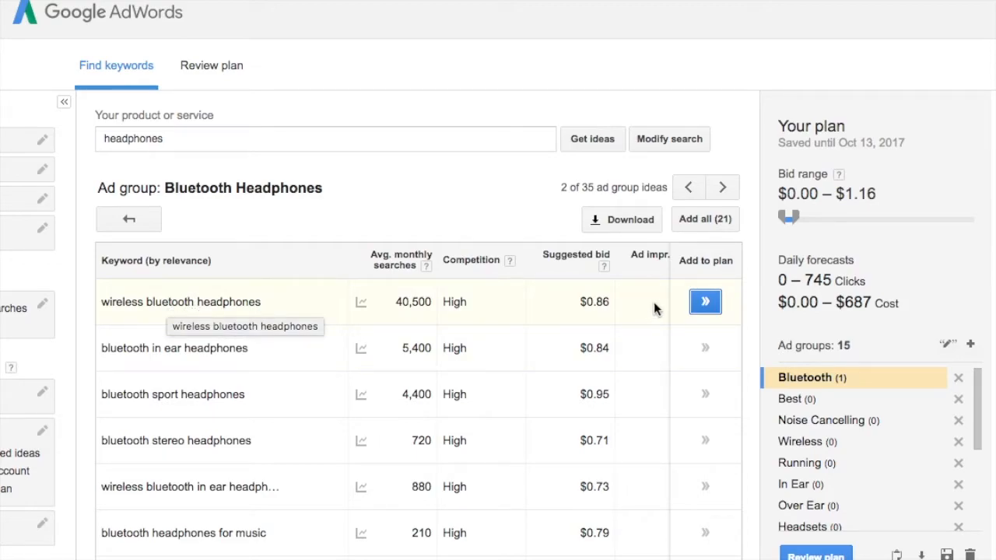
left_click(706, 303)
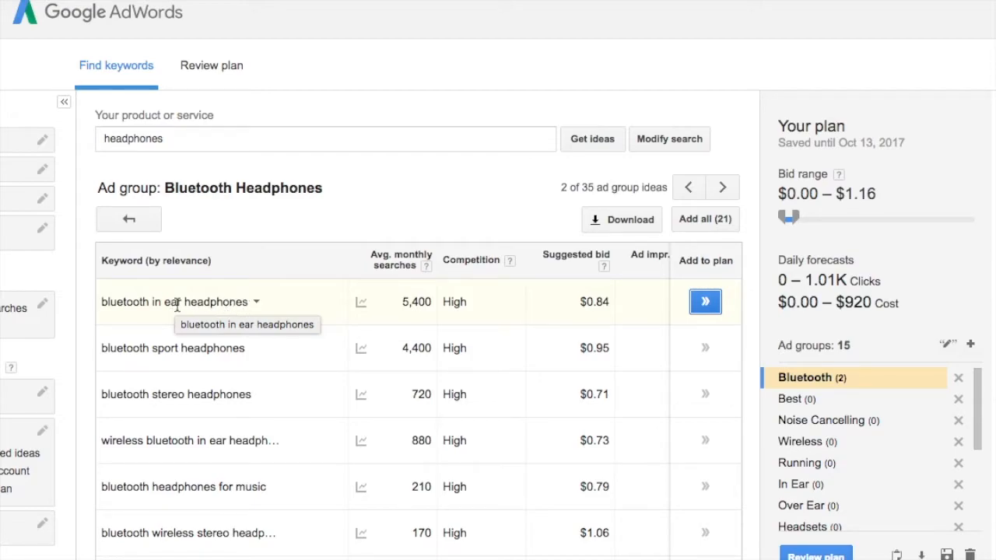
left_click(704, 303)
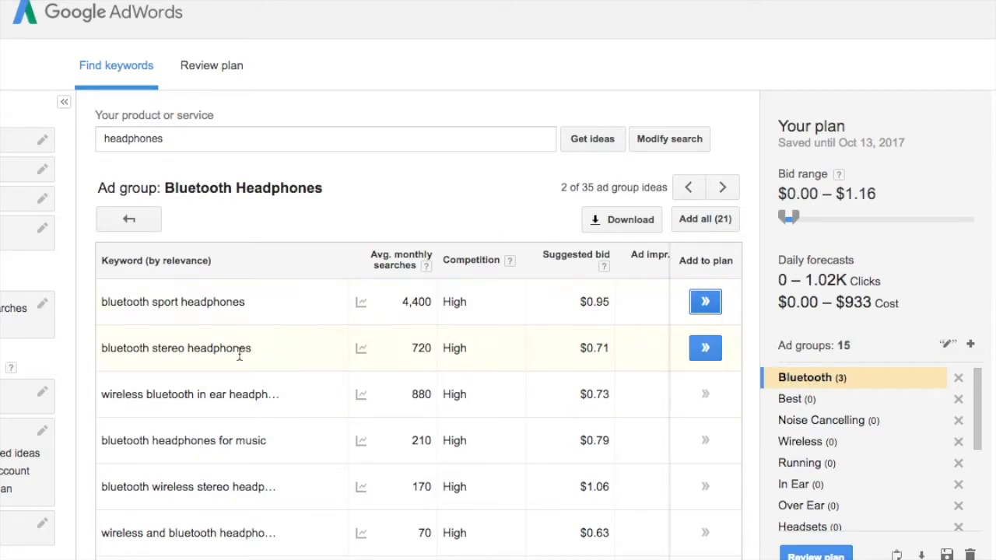
left_click(706, 305)
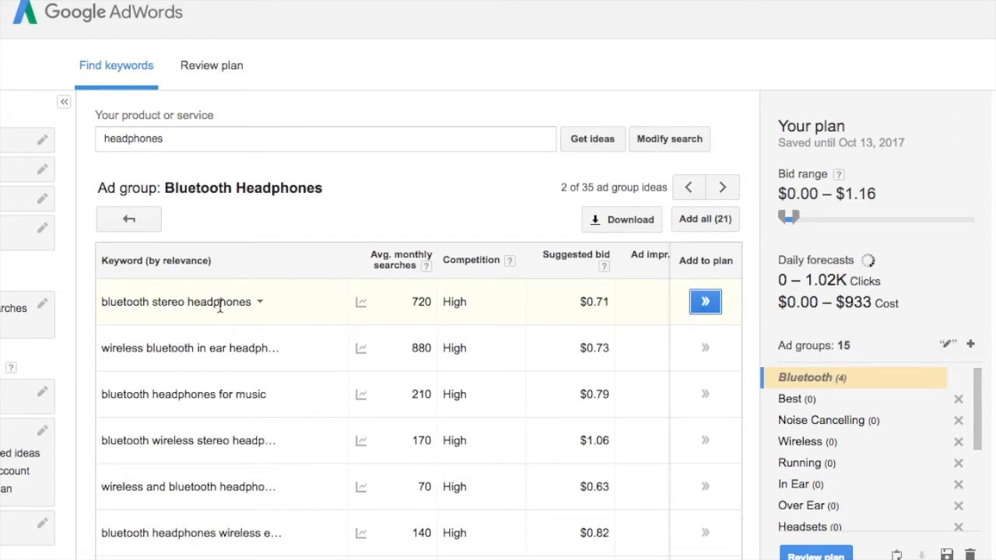
left_click(703, 304)
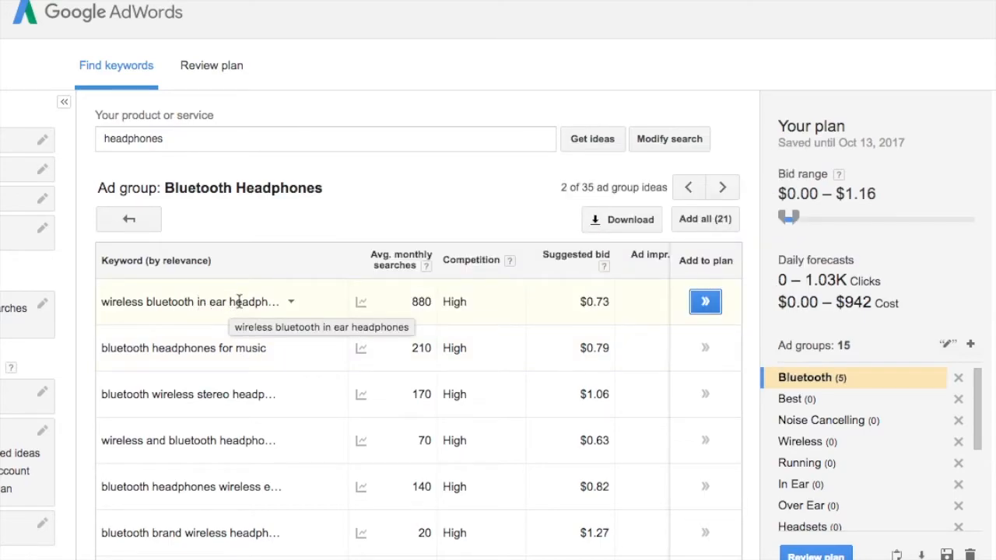
Add wireless bluetooth in ear headphones to the Bluetooth ad group, and return to the list of ad group ideas
left_click(702, 310)
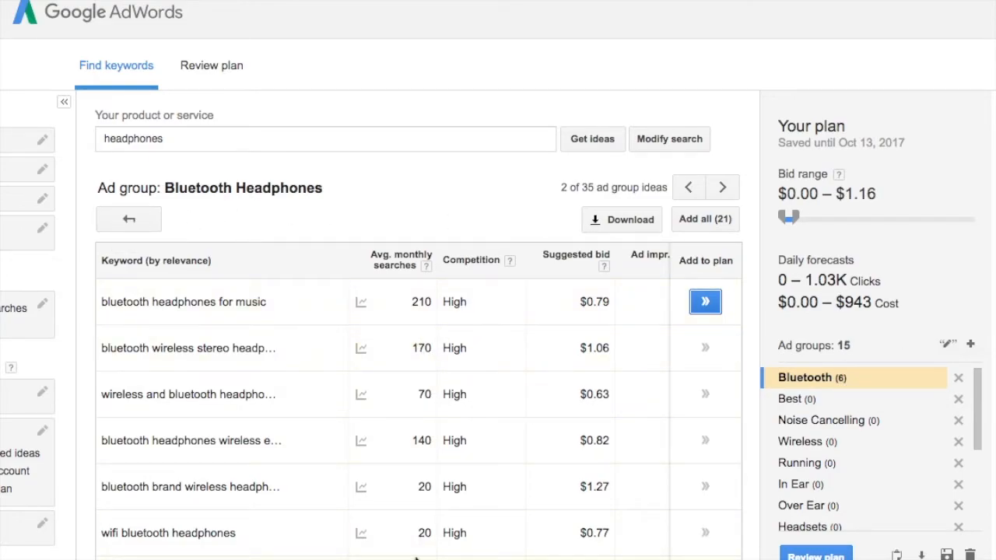
left_click(132, 223)
scroll(267, 391, "down", 3)
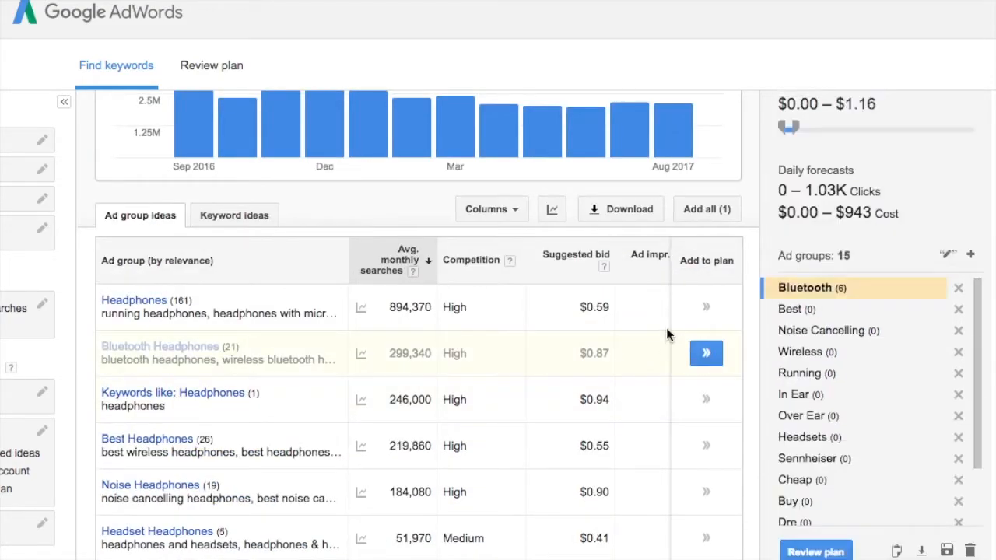
left_click(129, 440)
left_click(705, 348)
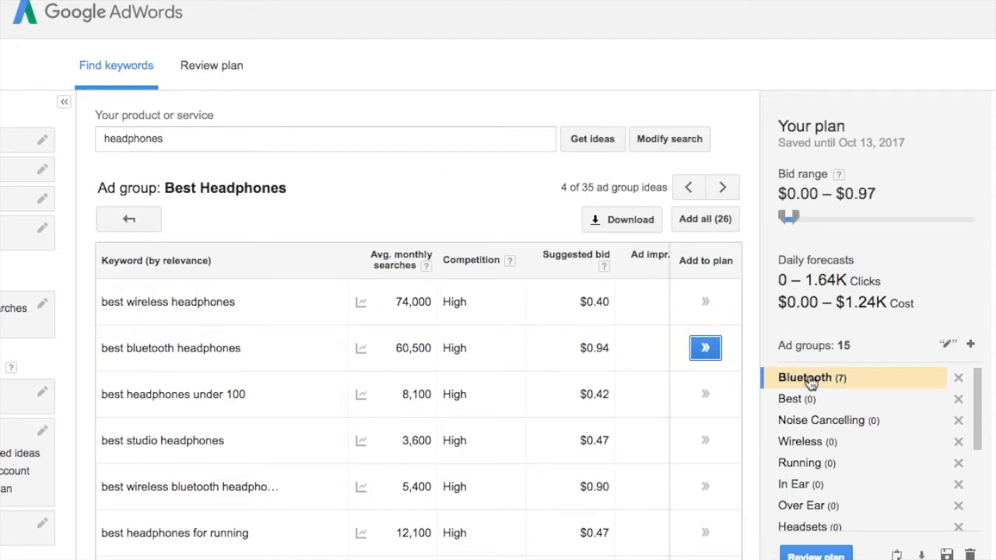
left_click(843, 381)
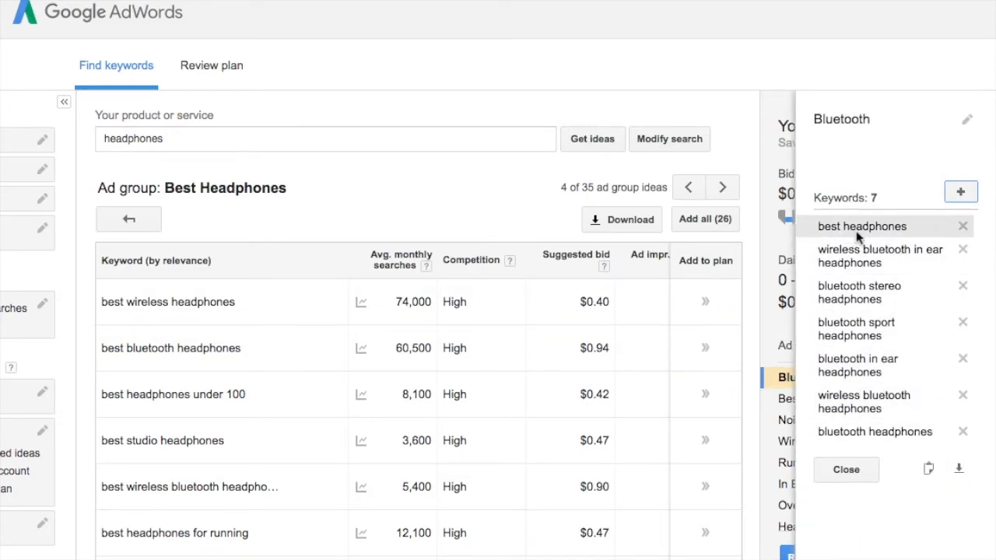
left_click(962, 227)
left_click(849, 447)
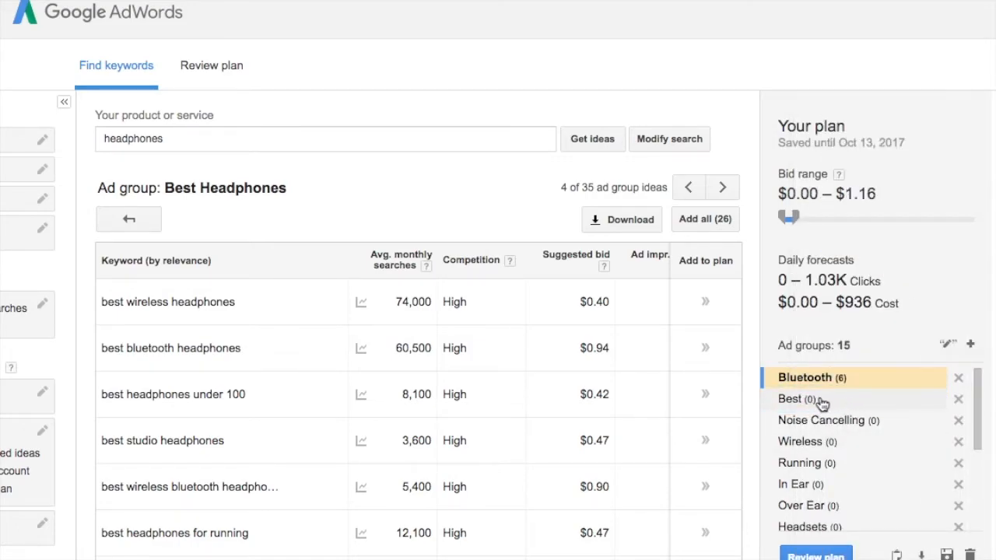
Switch from the ad group ideas to the individual keyword ideas, and add wireless headphones to the plan's Wireless ad group
left_click(822, 402)
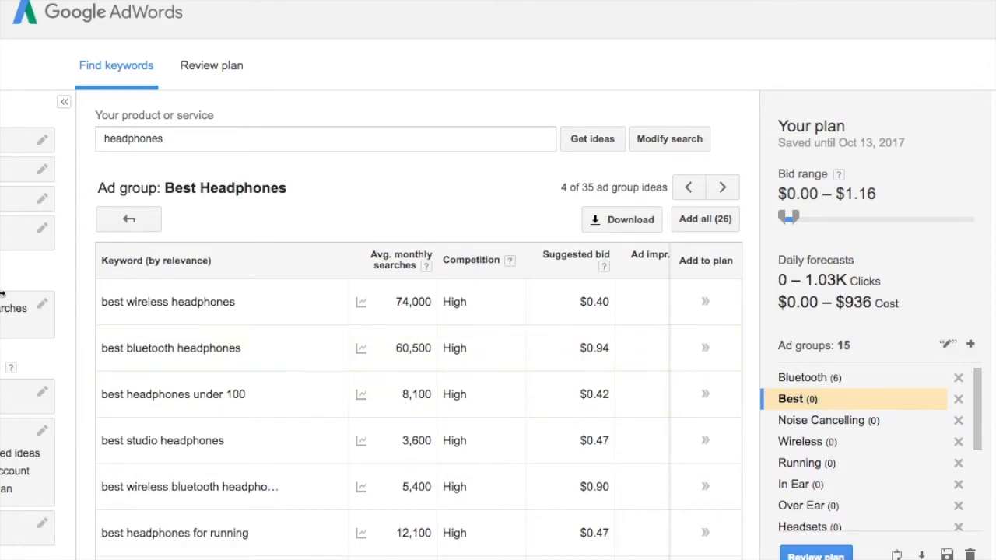
left_click(128, 222)
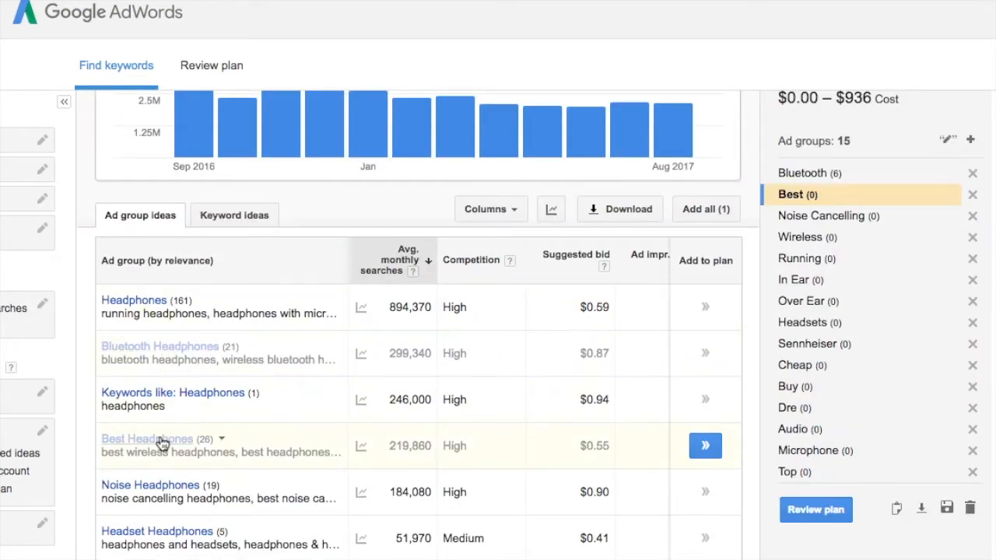
left_click(232, 217)
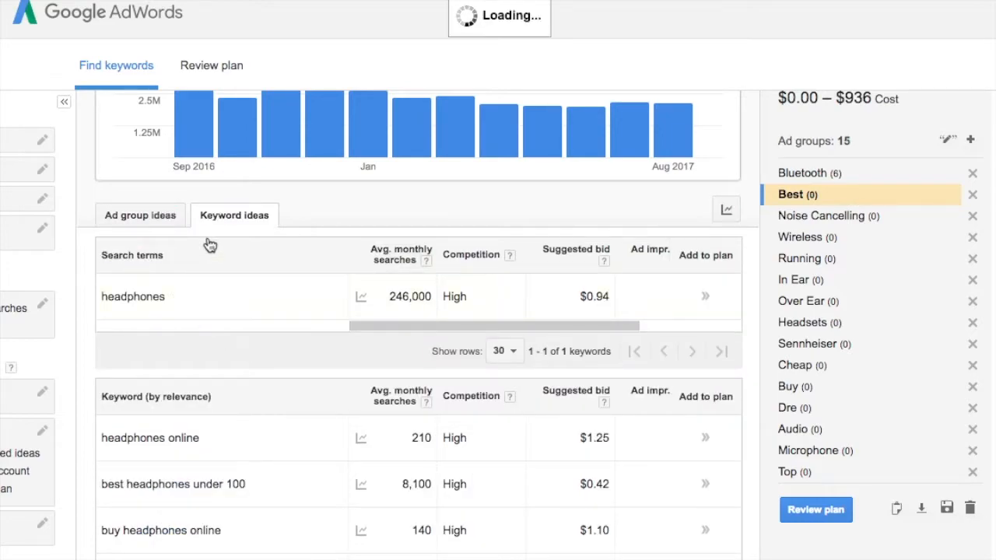
scroll(304, 471, "down", 1)
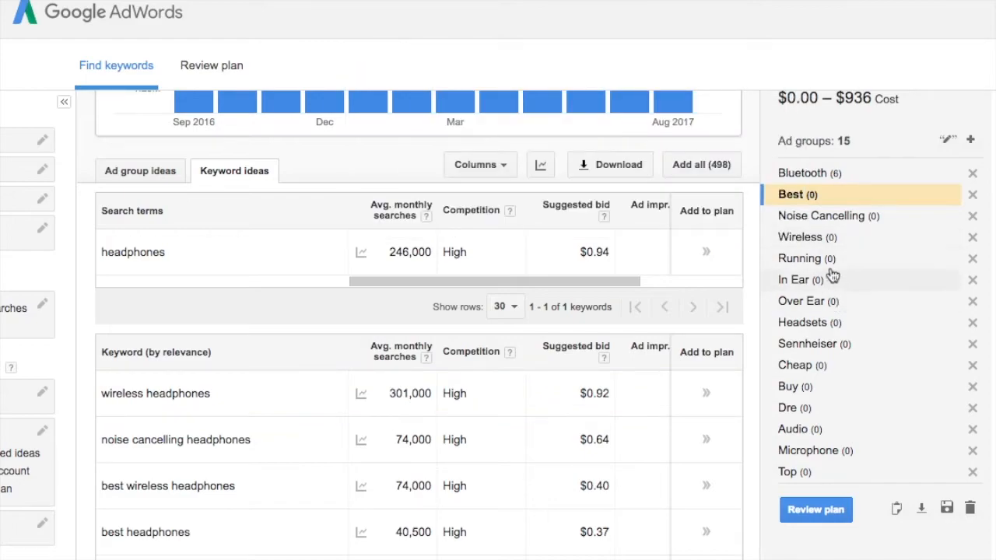
left_click(831, 241)
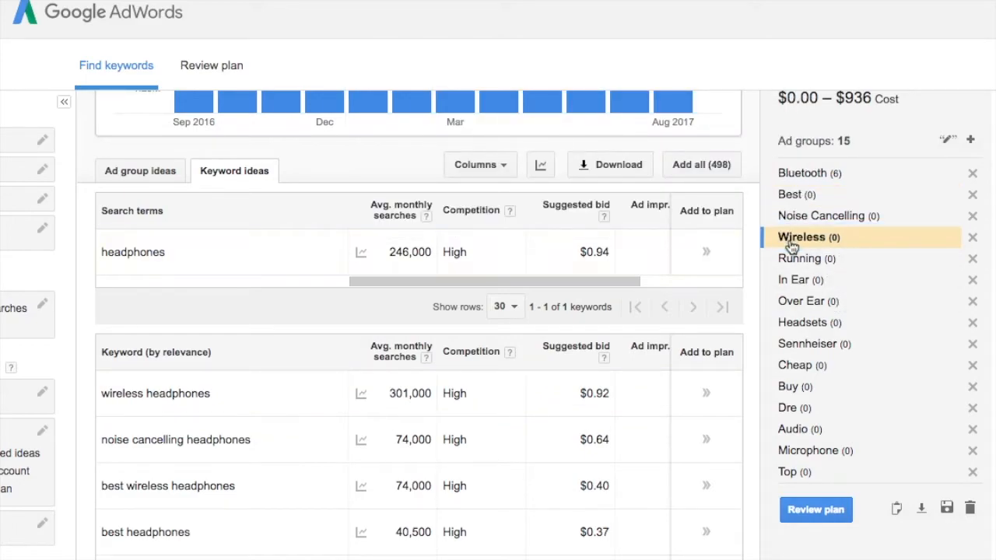
left_click(705, 394)
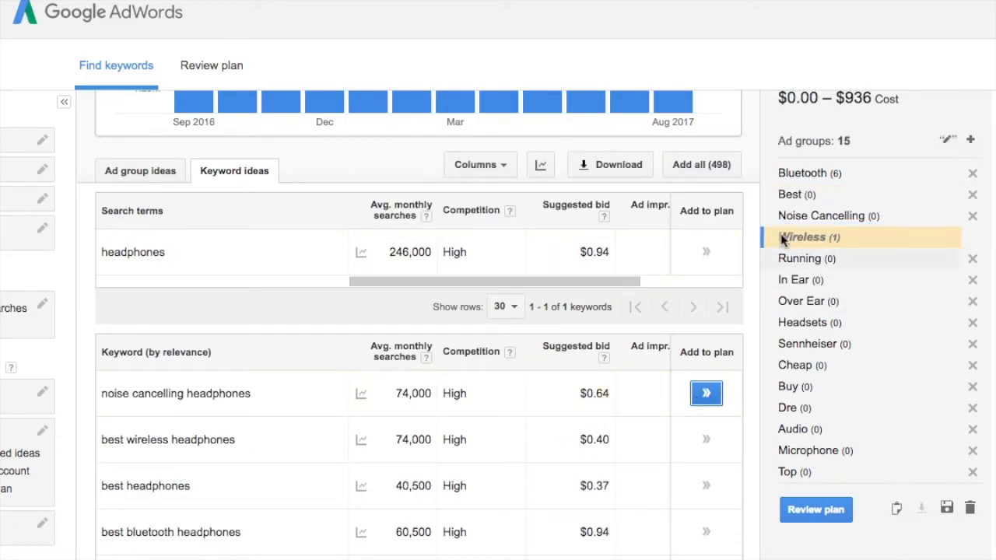
Add noise cancelling headphones to the Noise Cancelling ad group and in ear headphones to the In Ear ad group
left_click(812, 225)
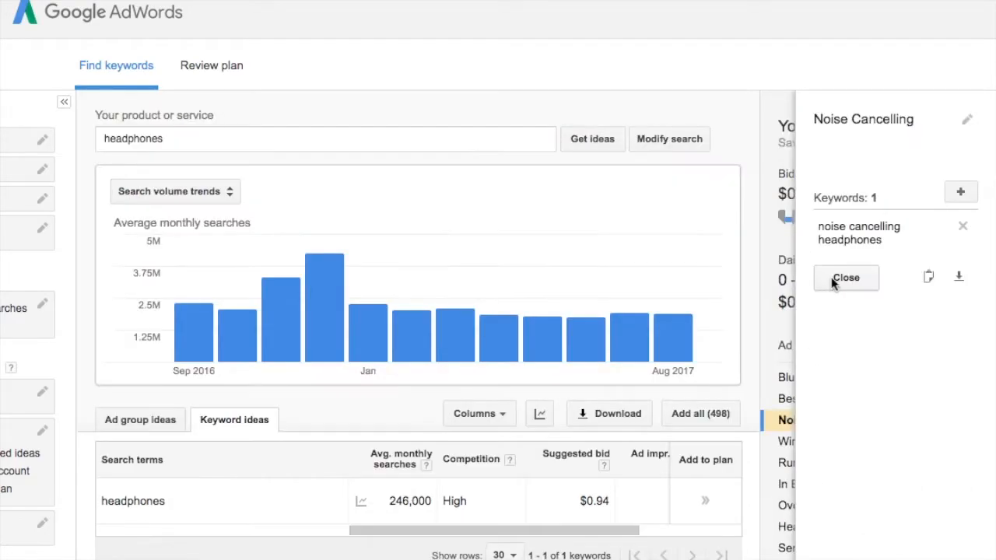
left_click(833, 278)
scroll(754, 361, "down", 4)
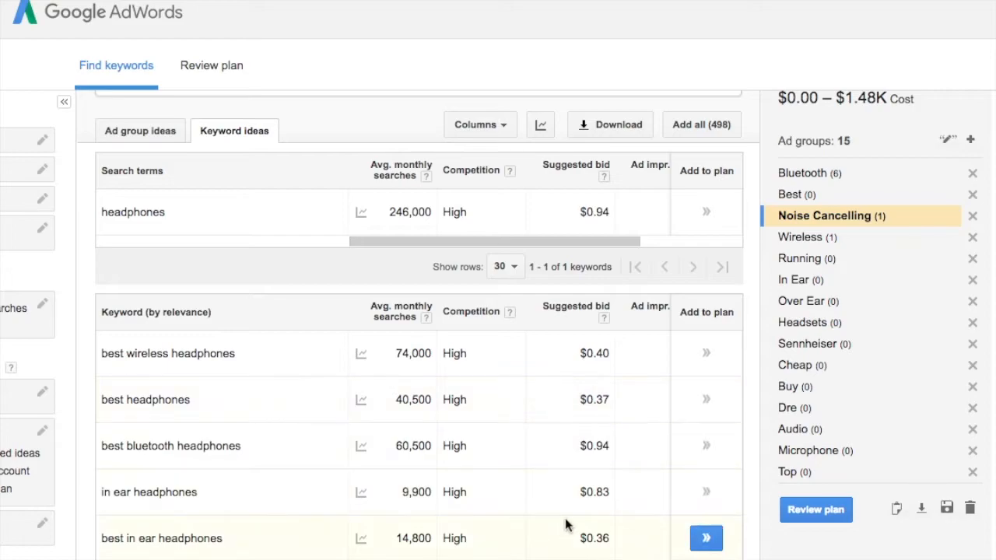
left_click(804, 286)
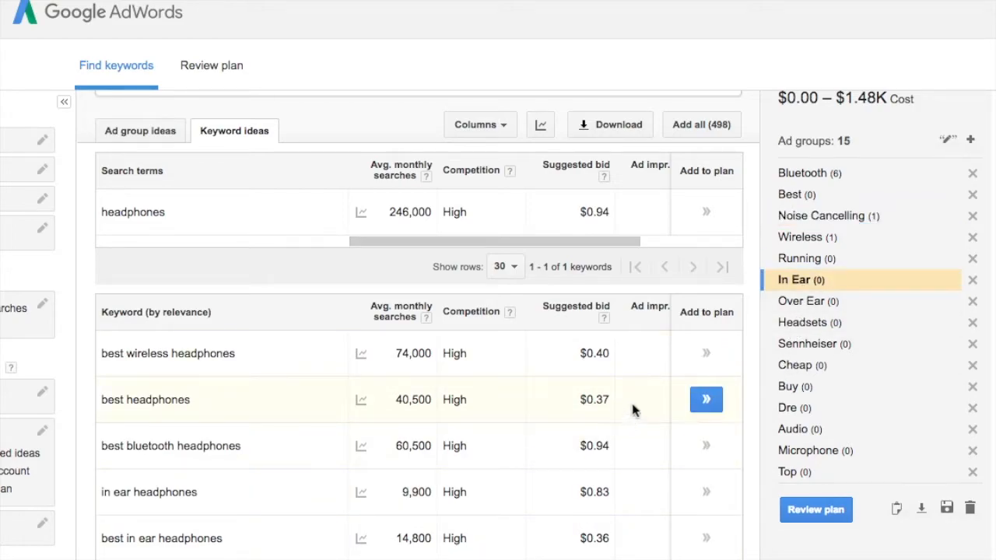
left_click(705, 493)
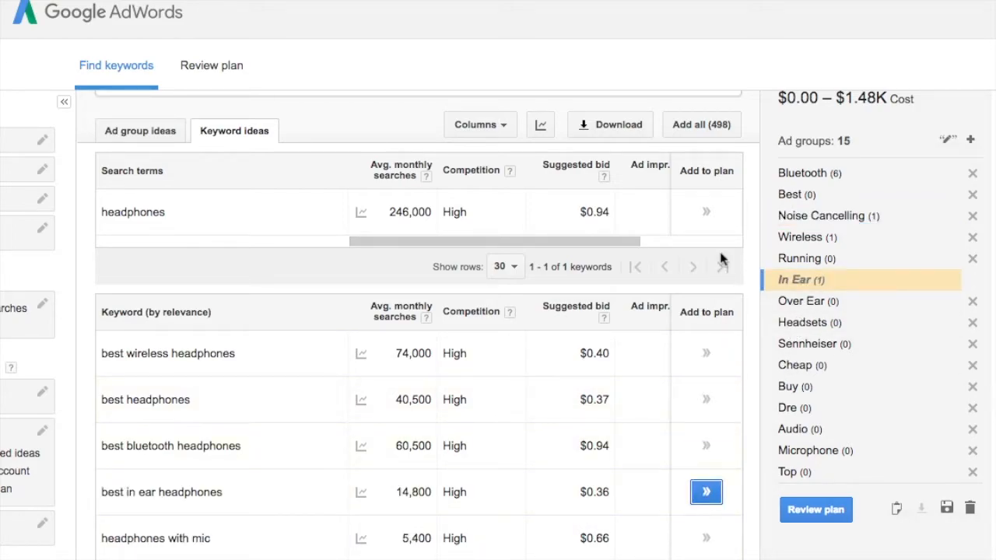
Add best bluetooth headphones to the Bluetooth ad group and best headphones to the Best ad group
left_click(821, 181)
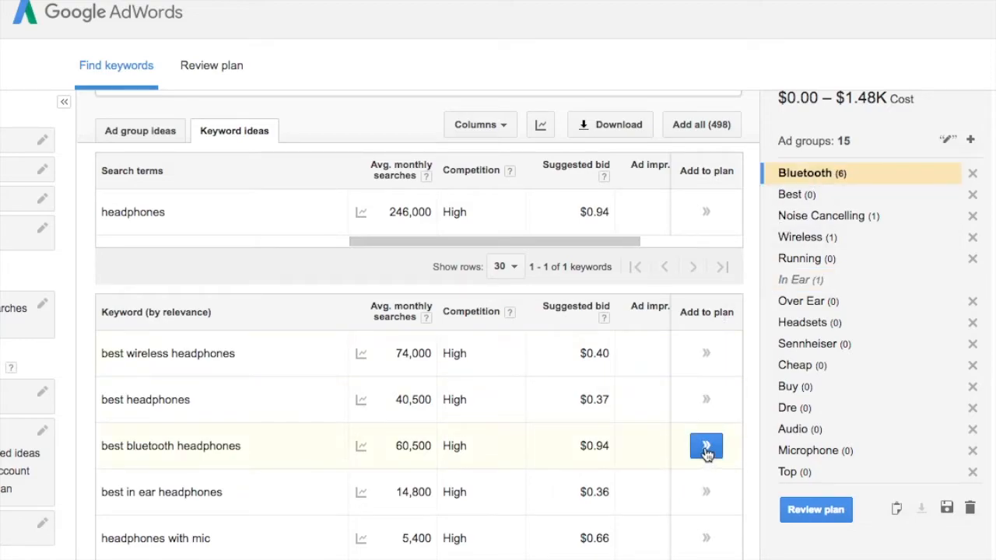
left_click(706, 446)
left_click(792, 194)
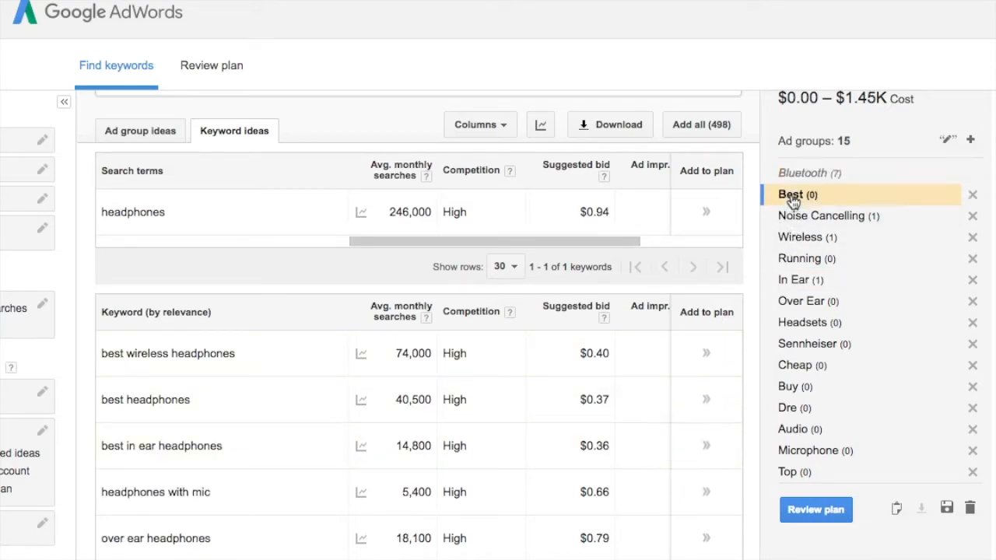
left_click(707, 399)
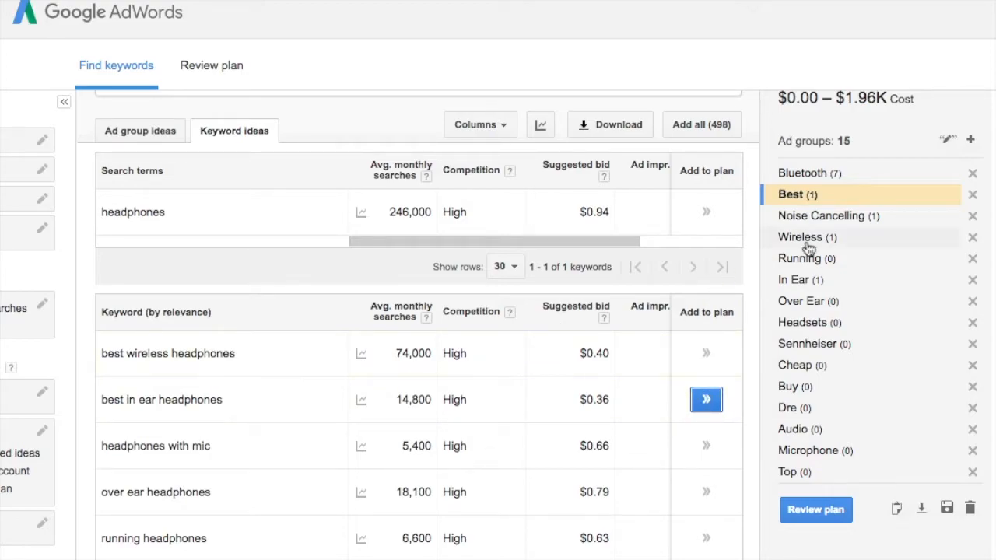
Add best wireless headphones to the Wireless ad group and best in ear headphones to the In Ear ad group
left_click(813, 238)
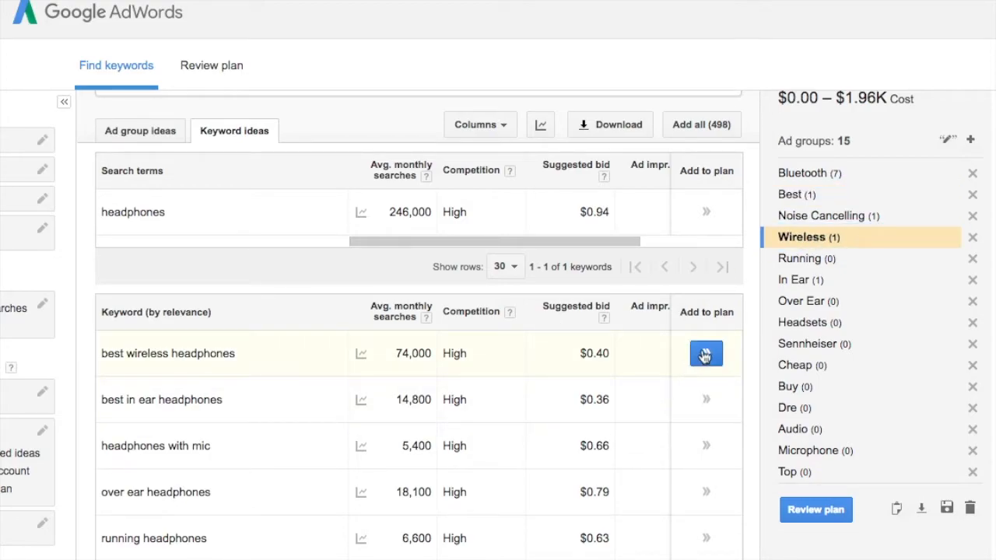
left_click(705, 355)
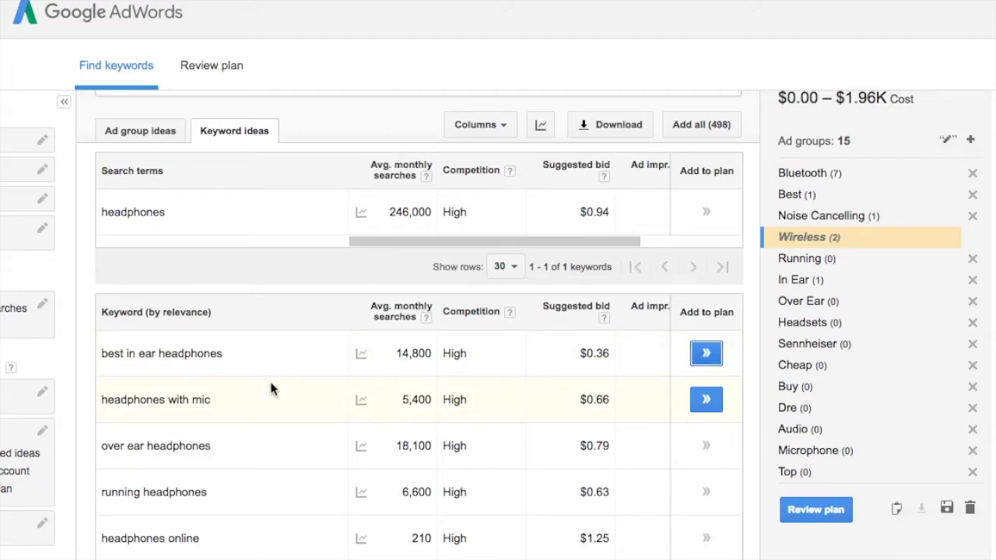
left_click(800, 281)
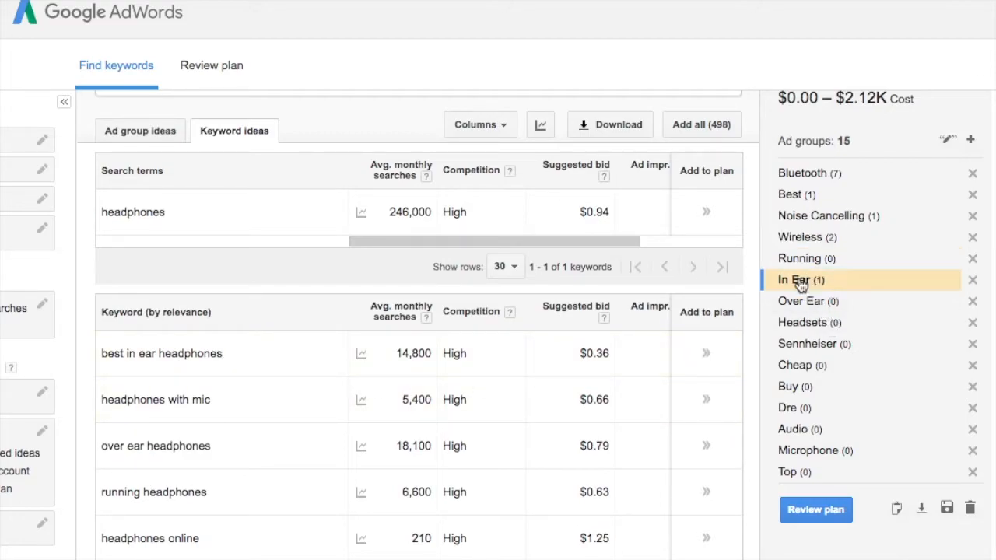
left_click(707, 355)
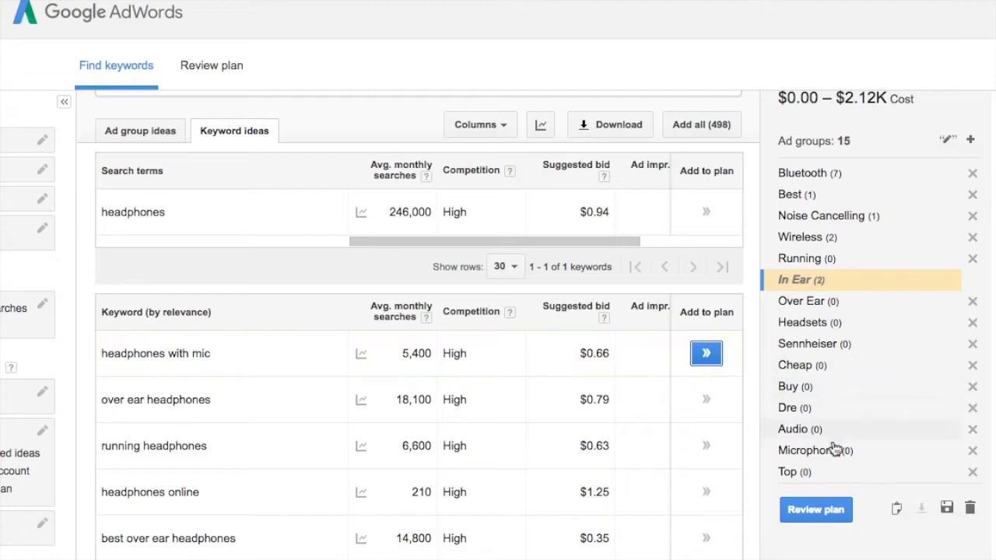
Add headphones with mic to the Microphone ad group, and sort the keyword ideas by average monthly searches, highest first
left_click(807, 452)
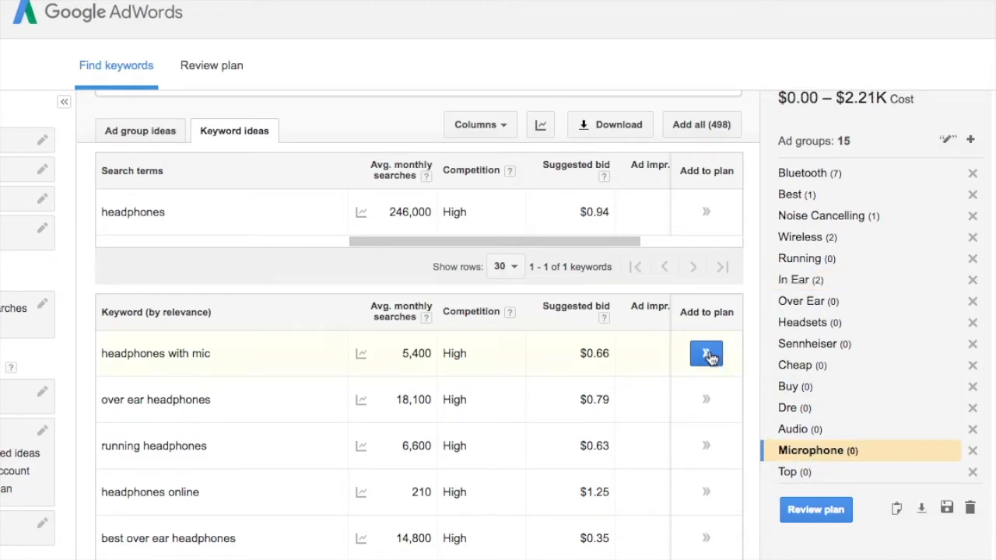
left_click(707, 355)
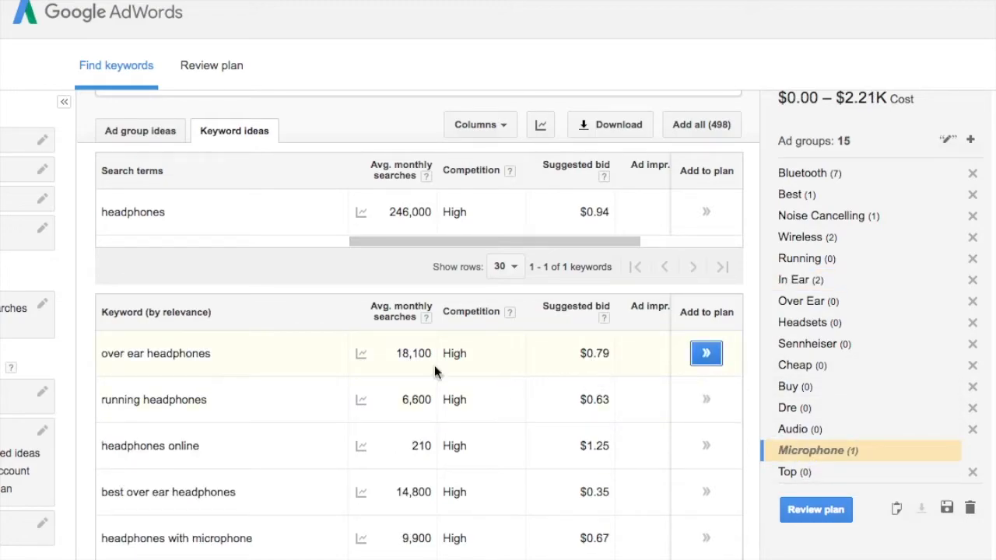
left_click(385, 309)
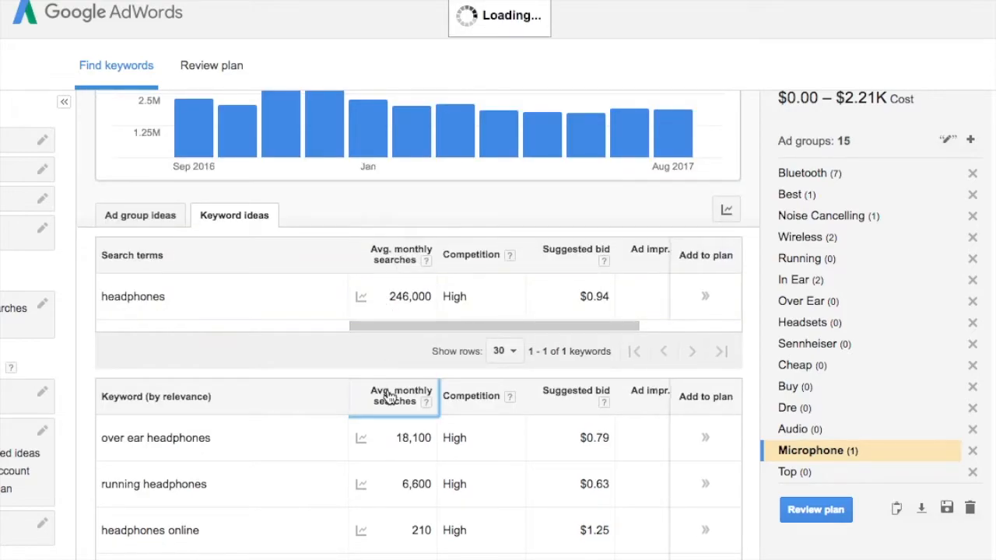
scroll(389, 381, "down", 3)
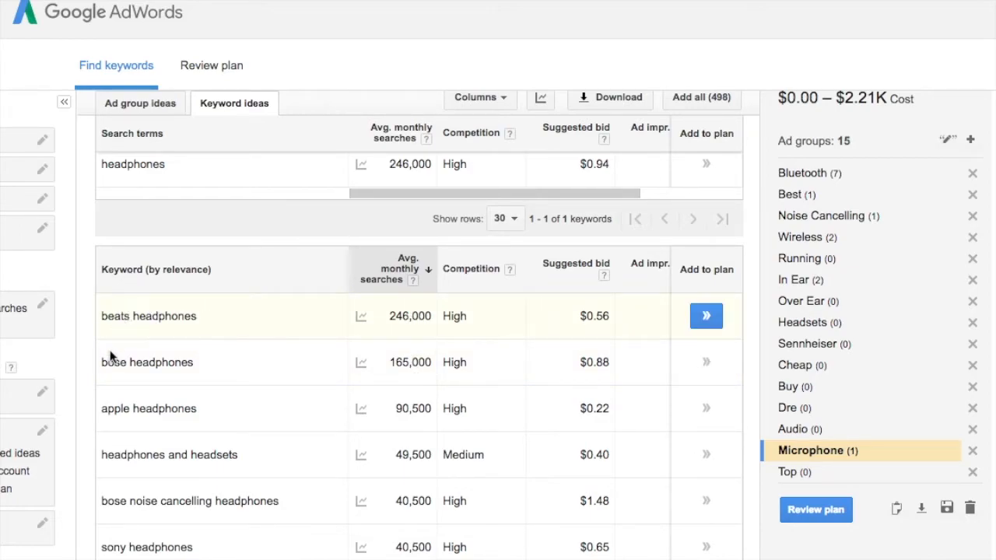
Create three new brand ad groups in the plan named Beats, Bose and Apple
left_click(971, 139)
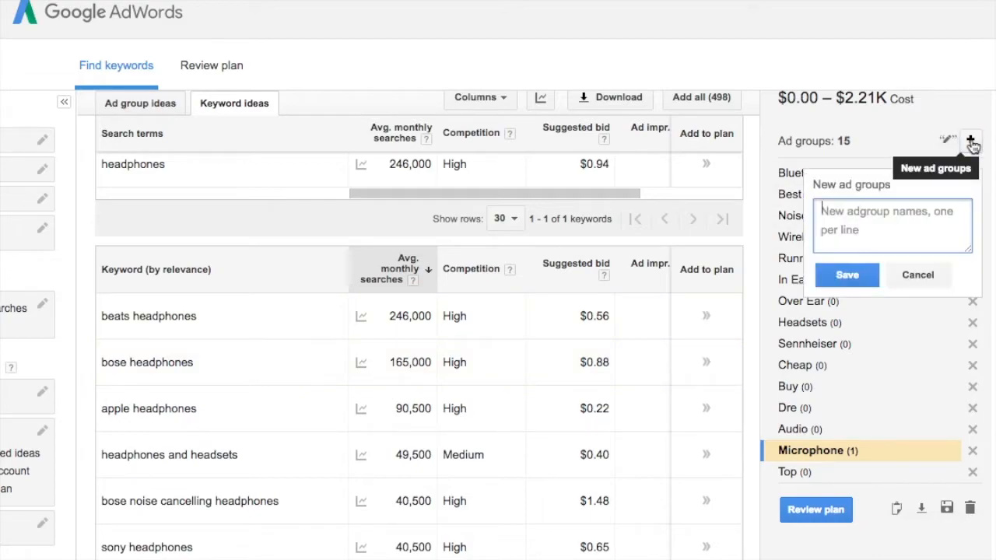
type("Bose")
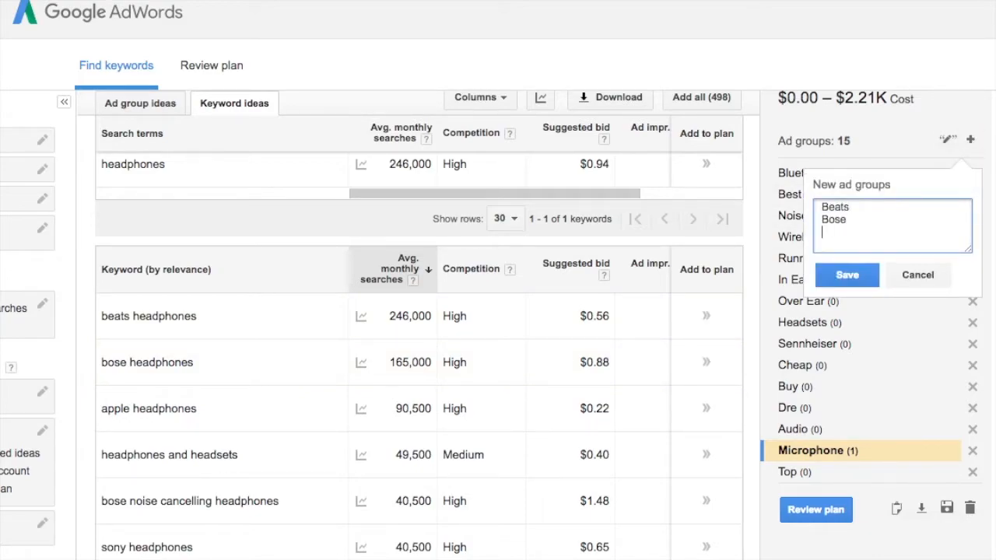
left_click(864, 280)
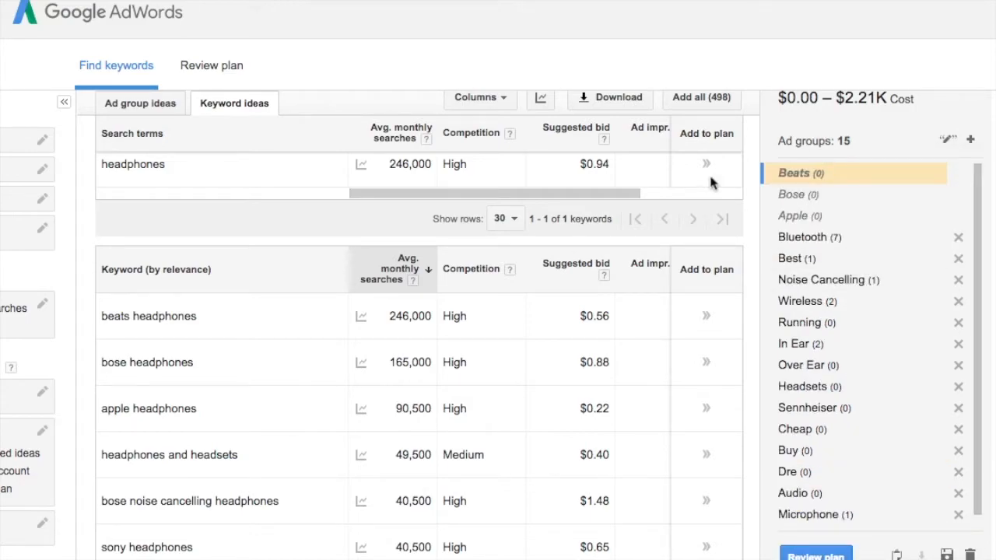
Add beats headphones to the Beats ad group, and make Bose the plan's active ad group
left_click(709, 319)
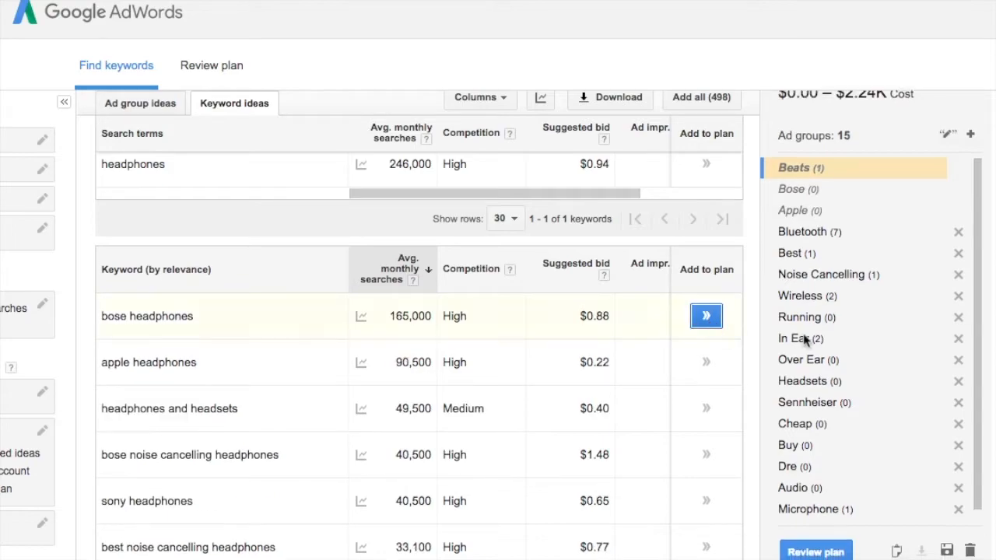
left_click(802, 194)
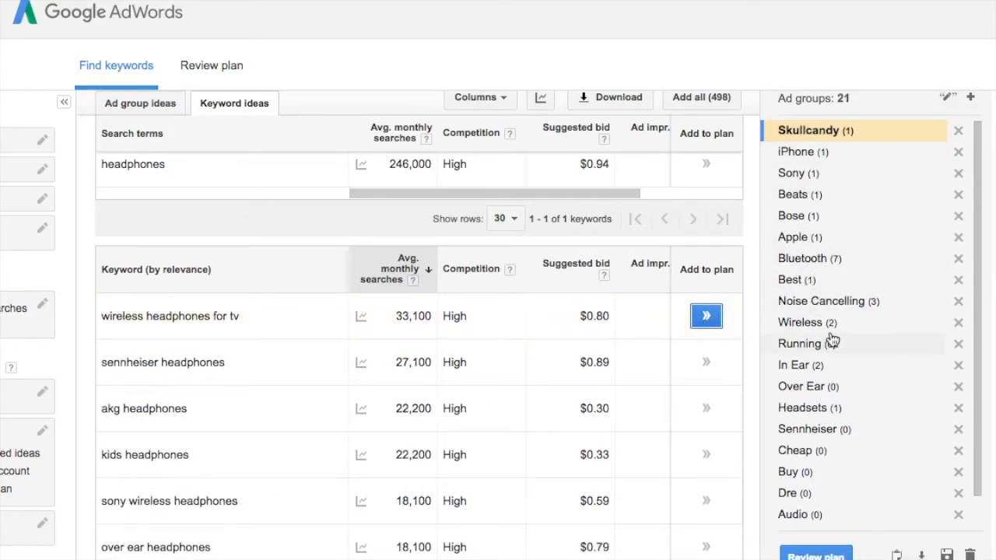
Add wireless headphones for tv to the Wireless ad group and sennheiser headphones to the Sennheiser ad group
left_click(813, 328)
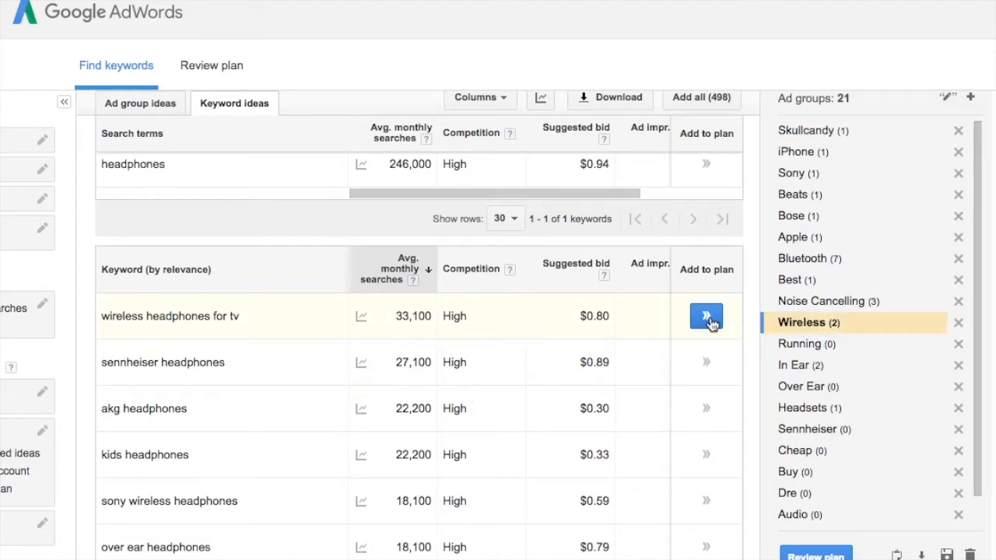
left_click(706, 317)
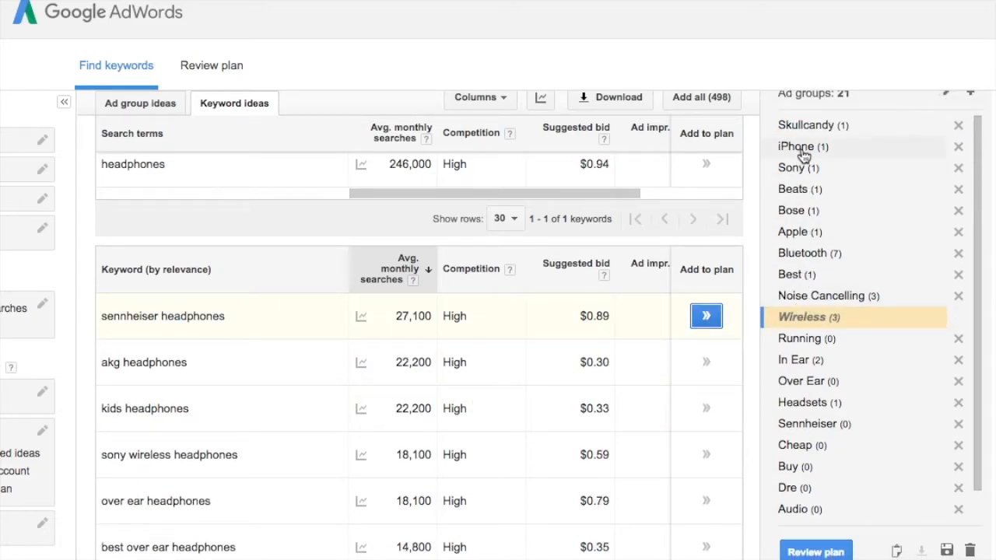
left_click(809, 423)
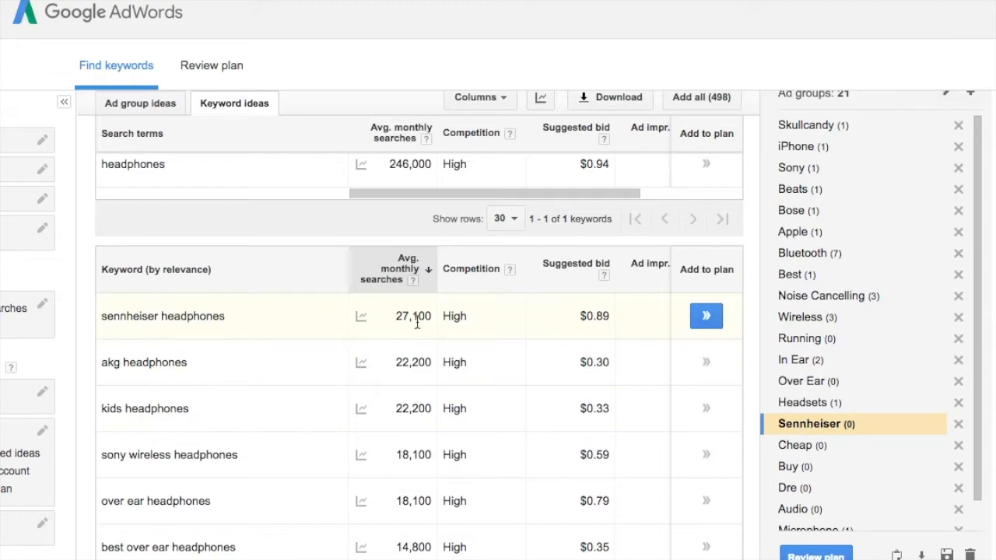
left_click(707, 316)
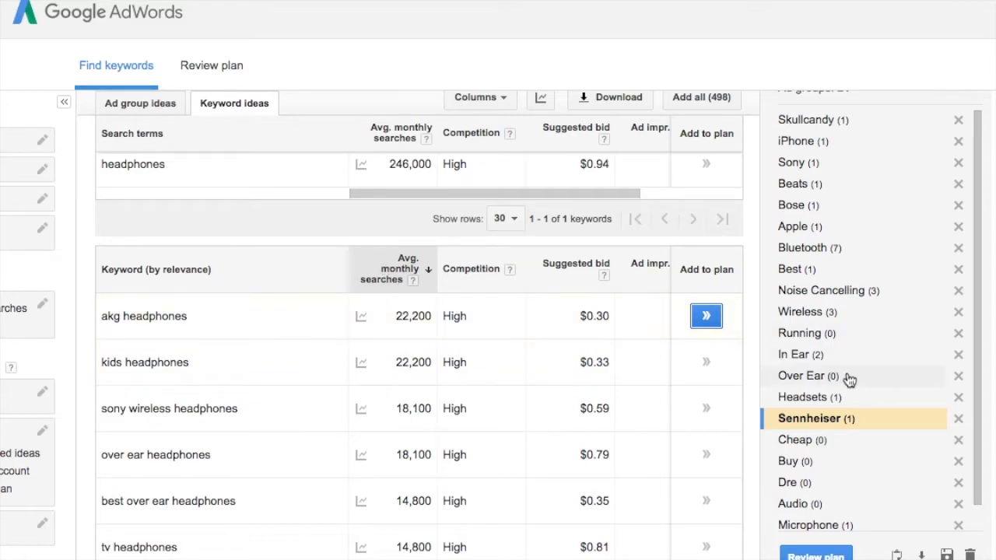
Add over ear headphones to the Over Ear ad group
left_click(124, 316)
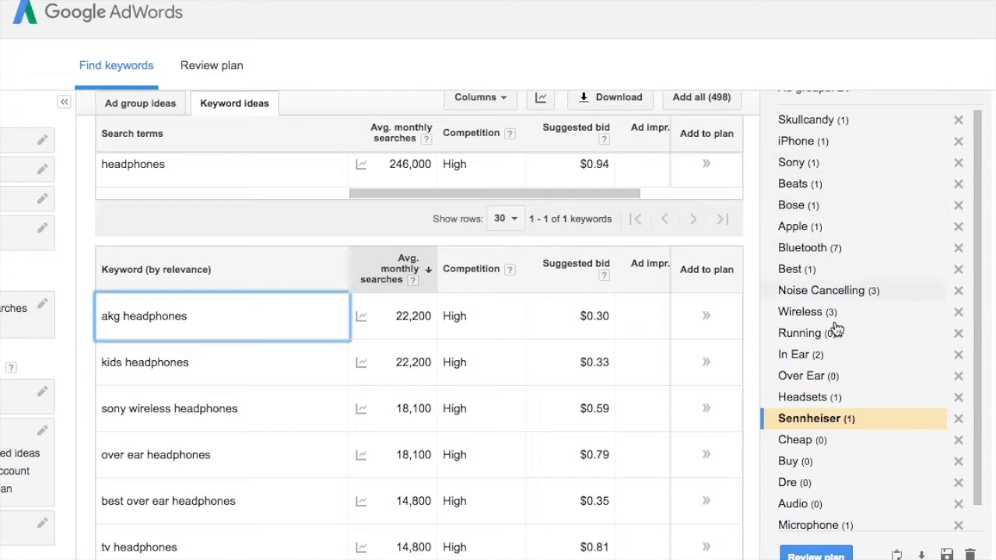
left_click(824, 380)
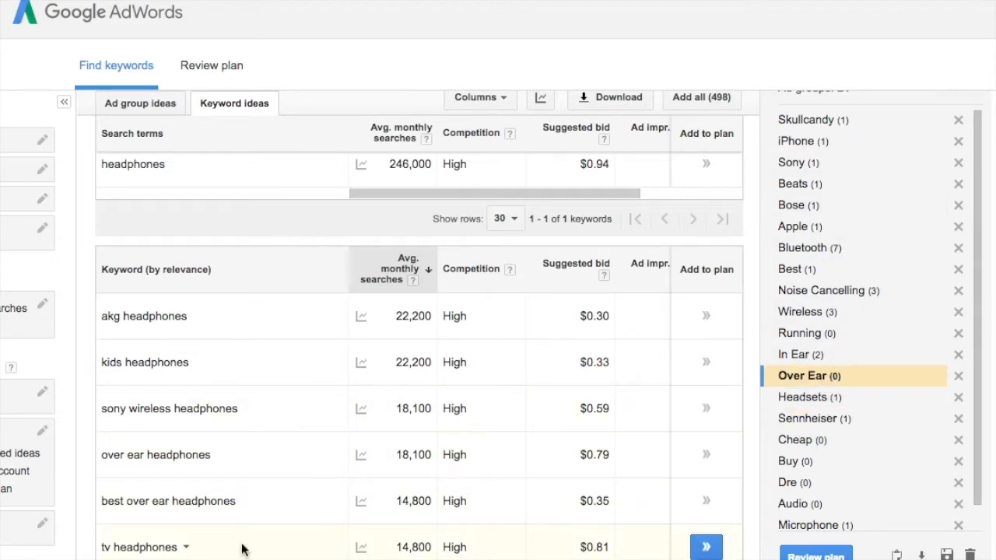
left_click(702, 457)
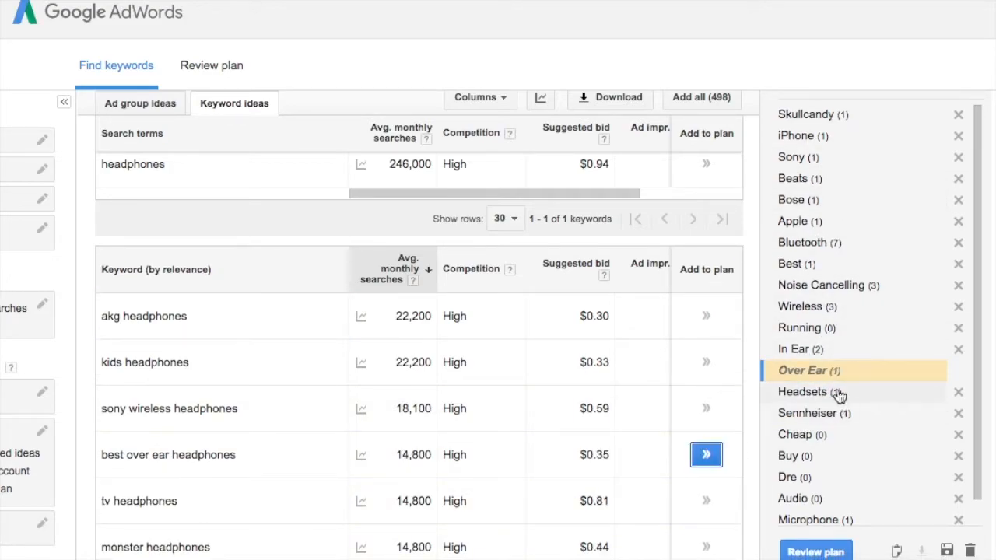
Make Sony the plan's active ad group and add sony wireless headphones to it
scroll(752, 321, "up", 3)
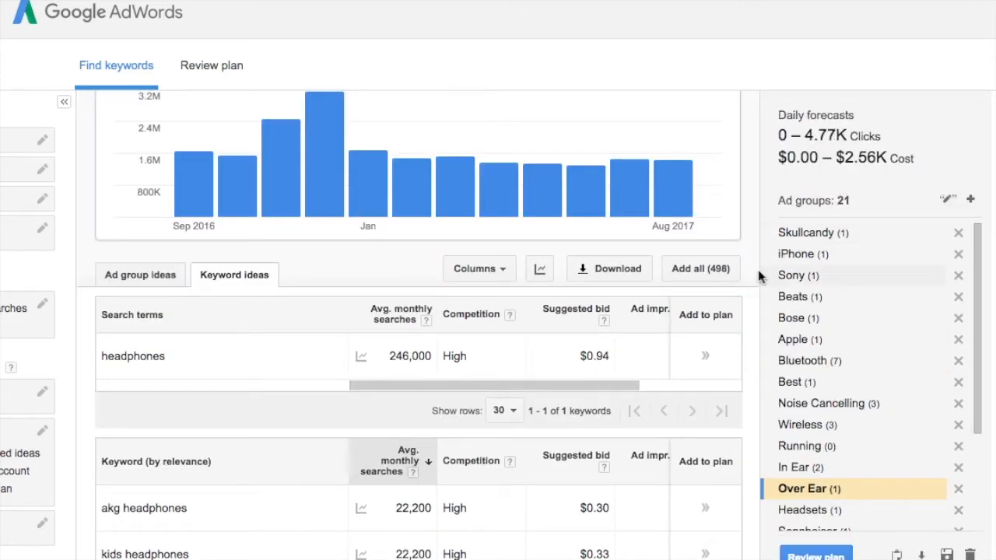
scroll(752, 282, "down", 2)
scroll(787, 282, "down", 3)
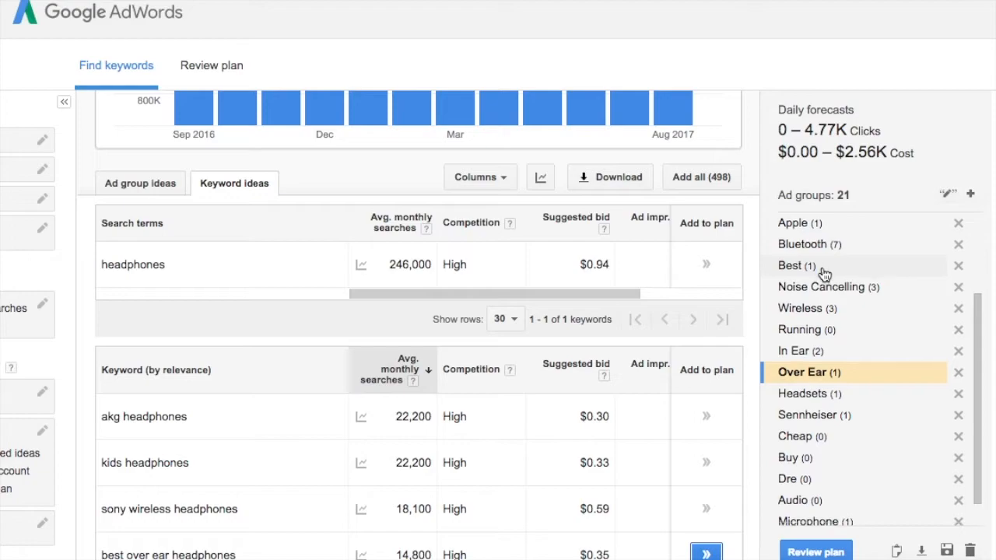
scroll(622, 475, "down", 1)
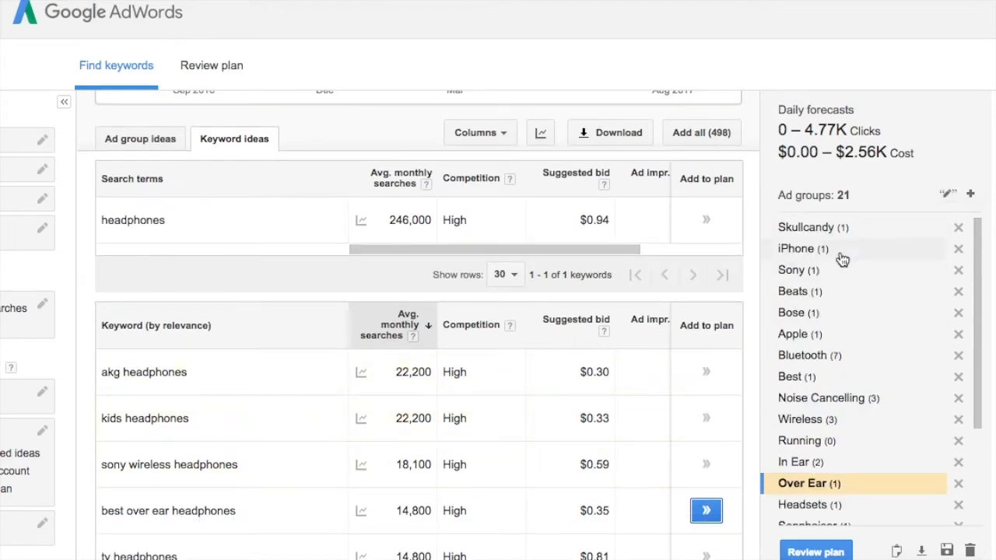
left_click(800, 274)
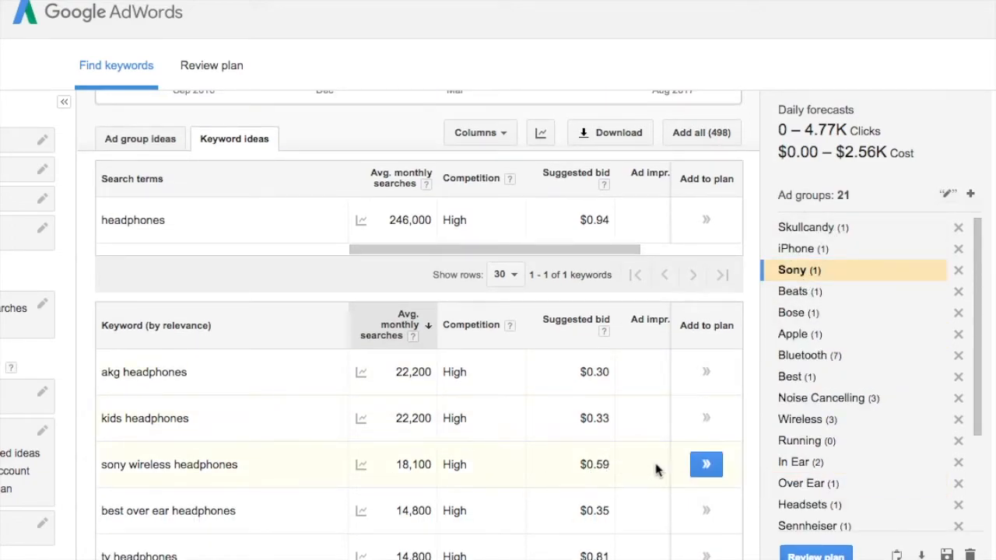
left_click(706, 465)
Switch to the ad group ideas and open the Dre Headphones group to list its keywords
scroll(628, 398, "down", 1)
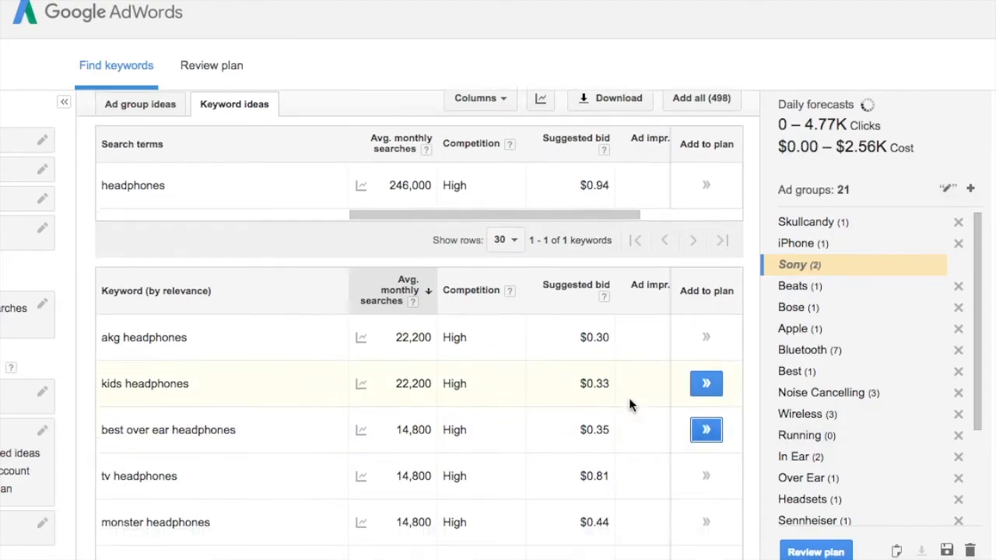
scroll(629, 398, "down", 4)
left_click(140, 104)
scroll(167, 260, "up", 3)
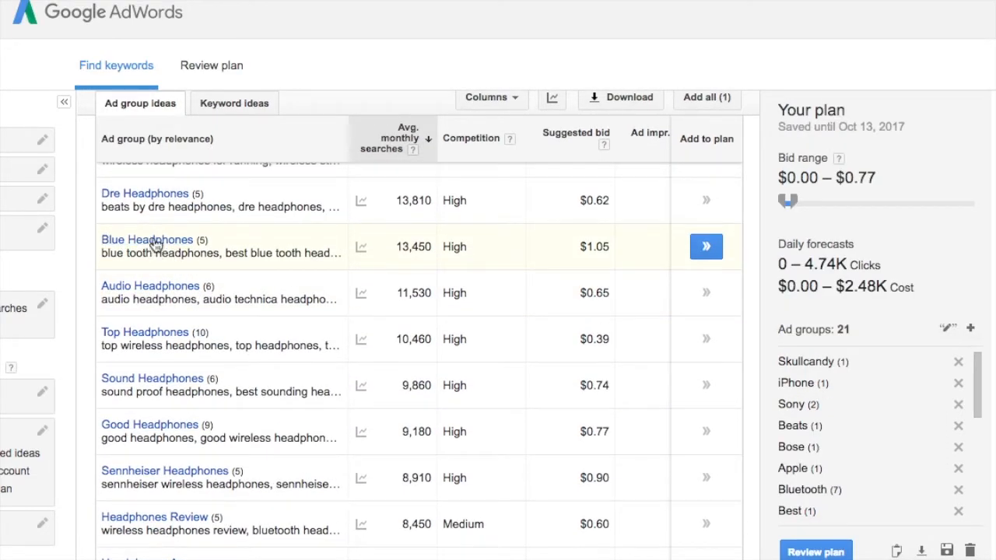
left_click(156, 194)
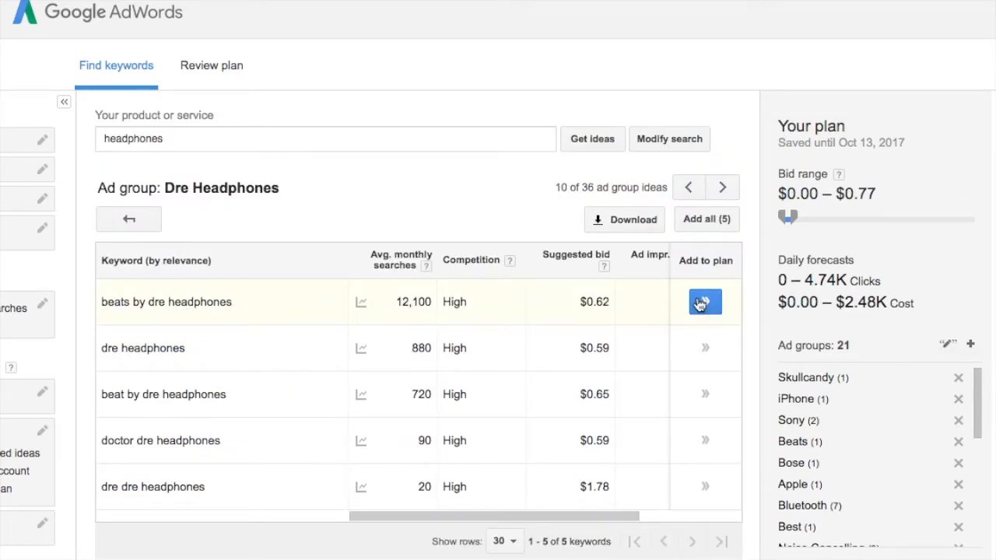
Add beats by dre headphones, dre headphones and beat by dre headphones to the plan's Dre ad group
left_click_drag(978, 391, 974, 480)
left_click(789, 513)
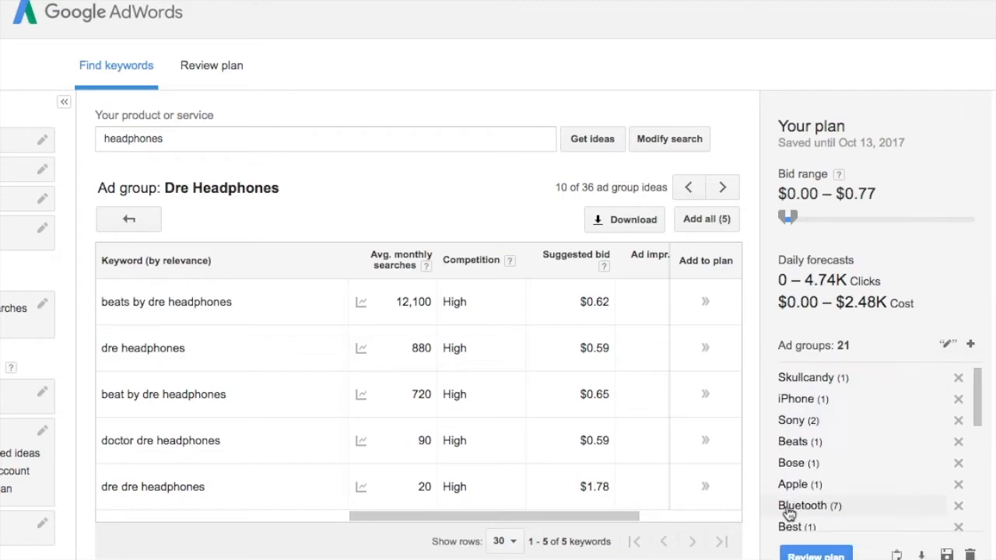
left_click_drag(978, 392, 979, 506)
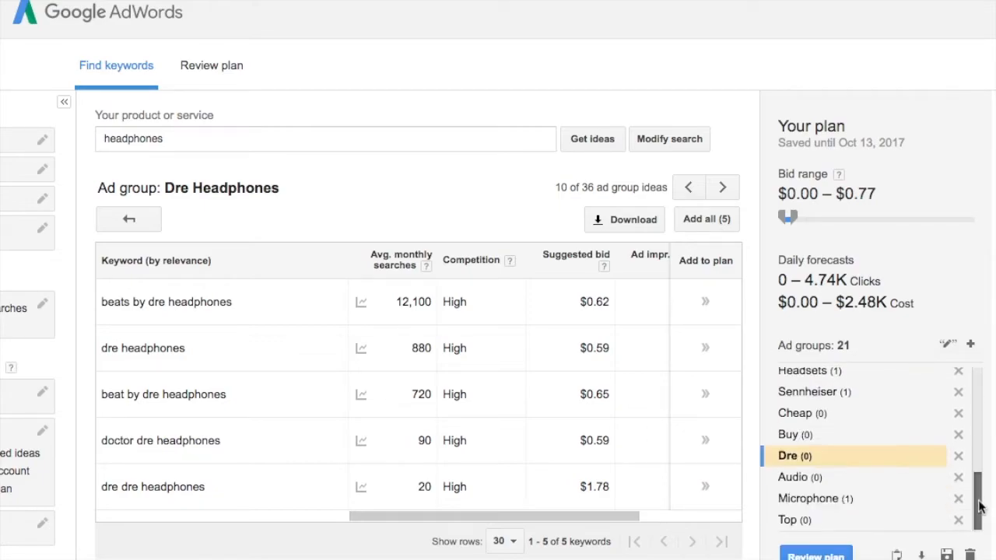
left_click(711, 305)
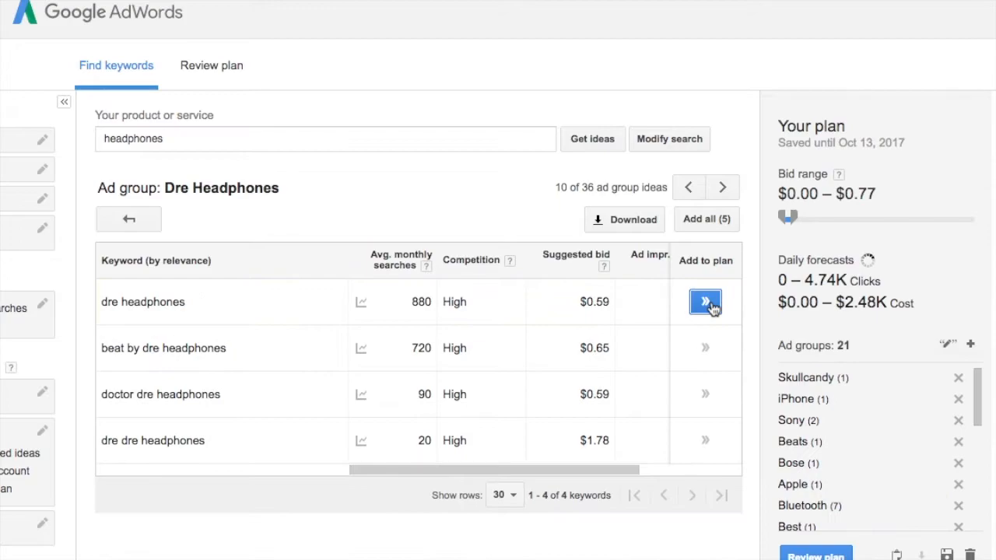
left_click_drag(979, 393, 976, 482)
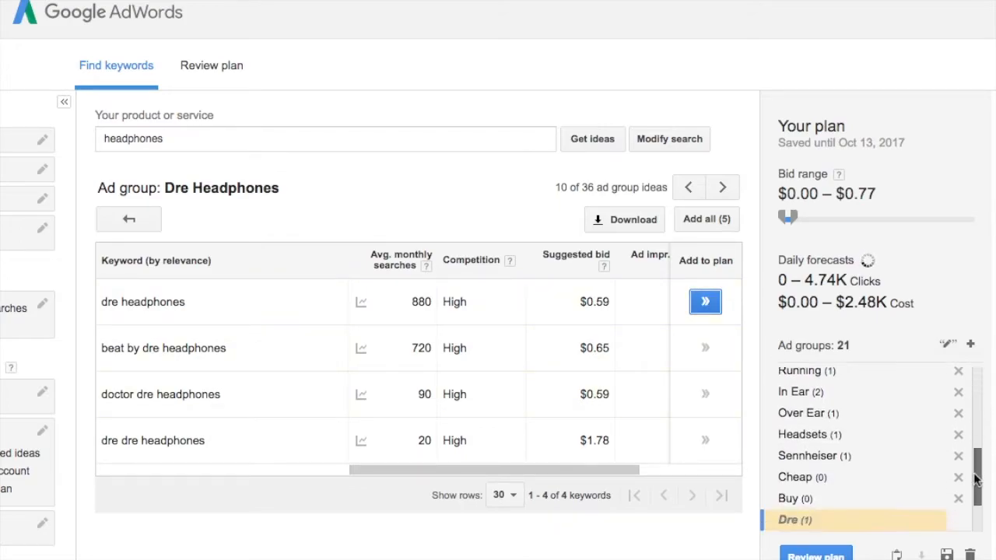
left_click_drag(978, 401, 973, 516)
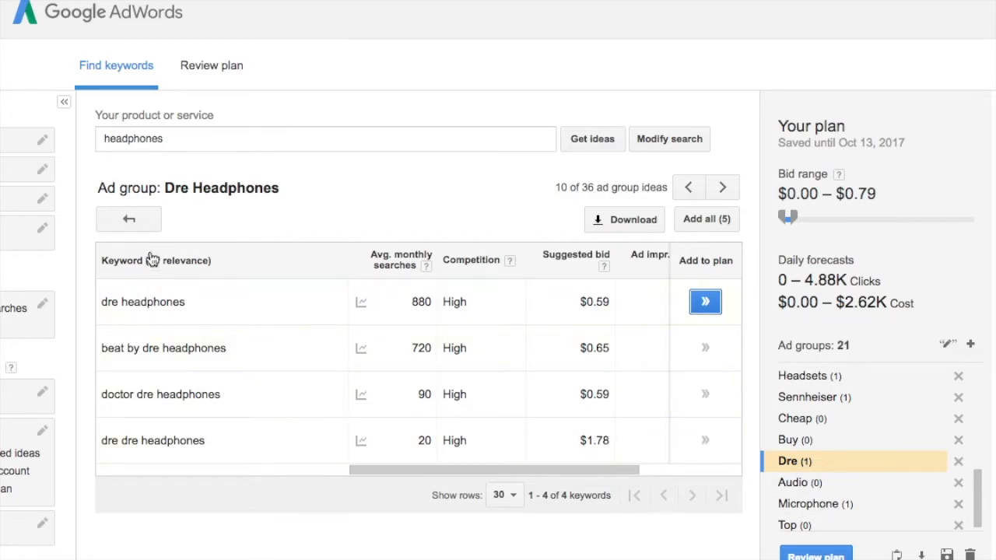
left_click(705, 303)
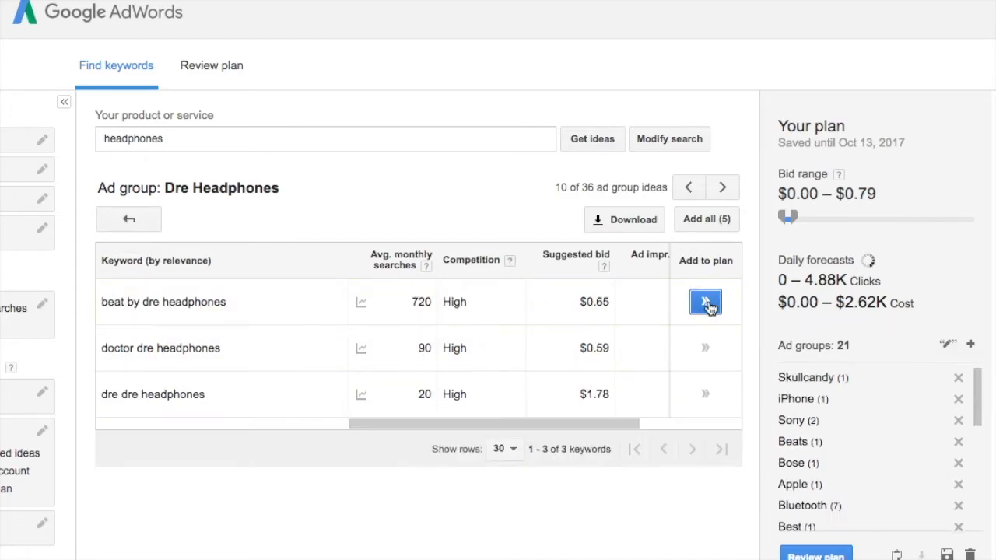
left_click(707, 305)
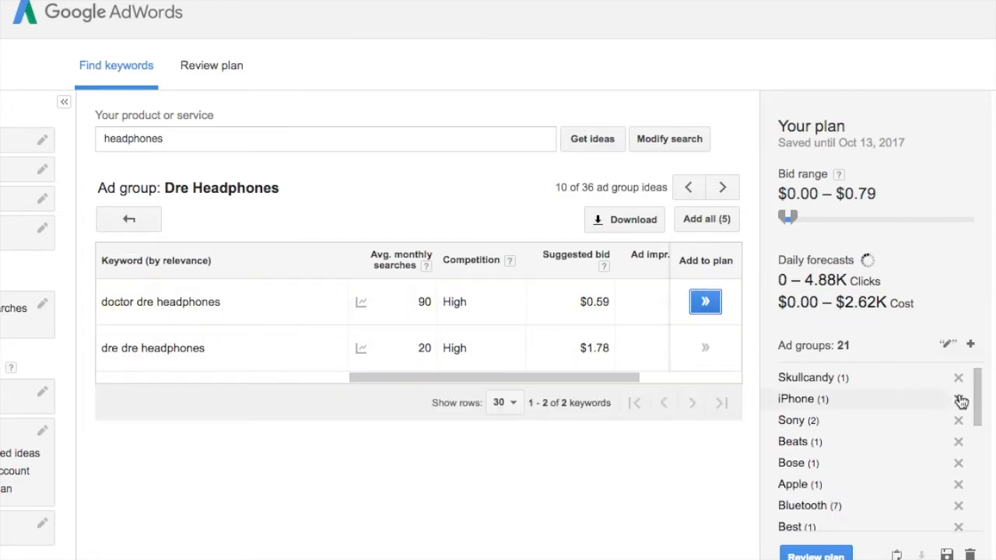
Delete the empty Top, Audio, Buy and Cheap ad groups from the plan
left_click_drag(979, 394, 983, 519)
left_click(958, 520)
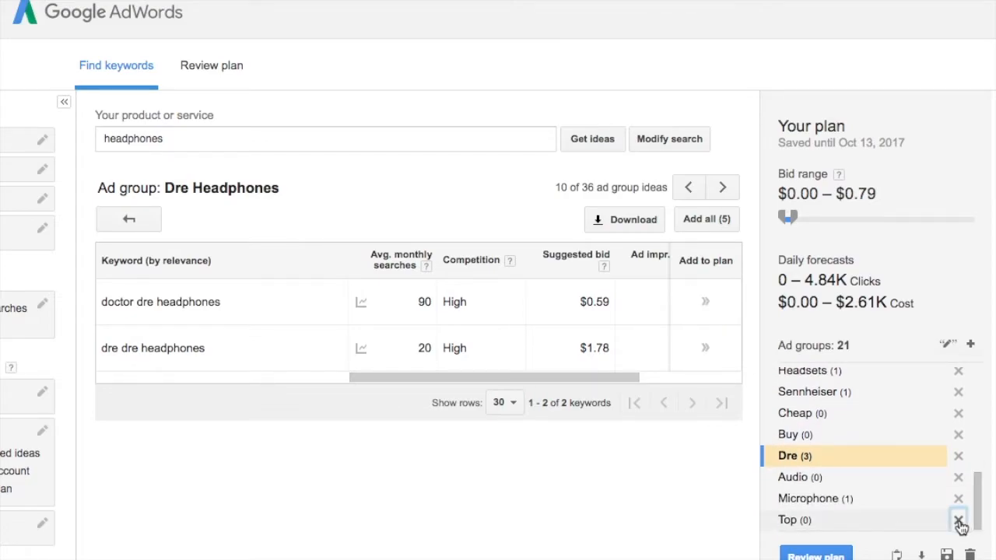
left_click(959, 500)
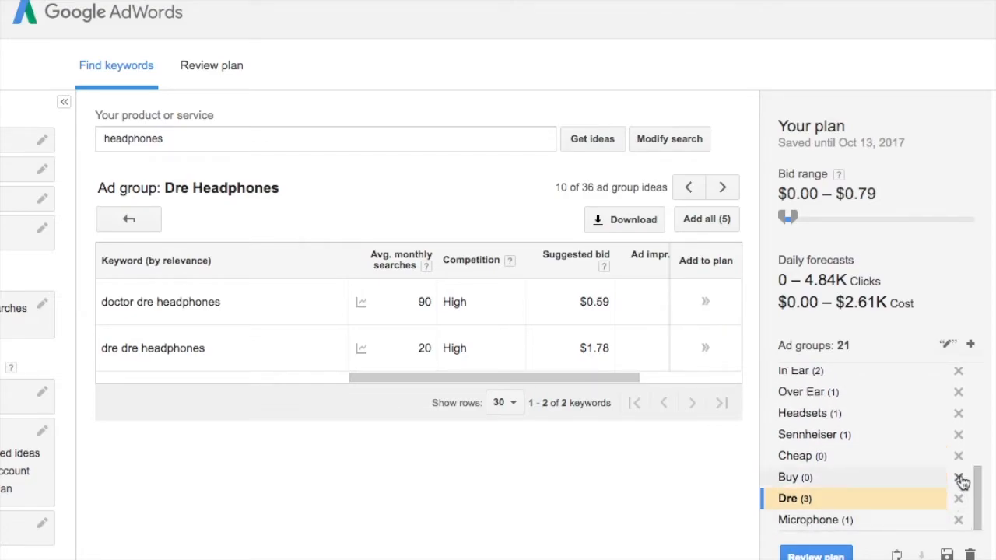
left_click(958, 477)
left_click(959, 477)
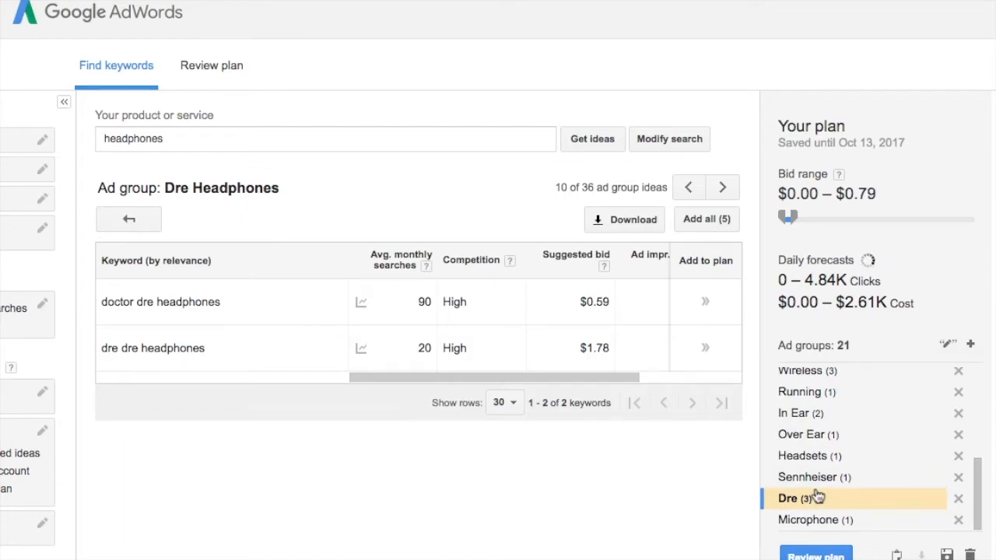
Get keyword ideas for bluetooth headphones and look through the suggested keywords
left_click_drag(980, 518, 862, 418)
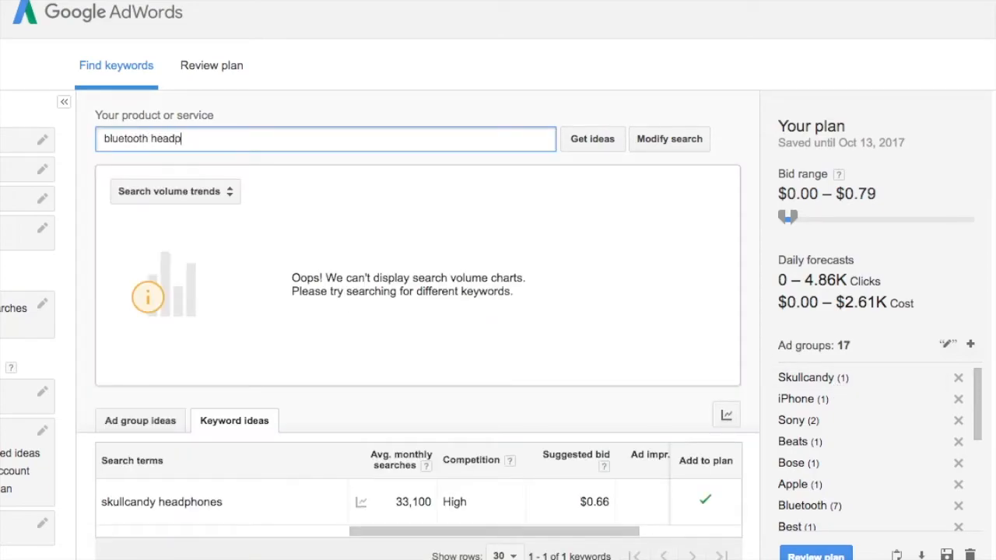
left_click(601, 140)
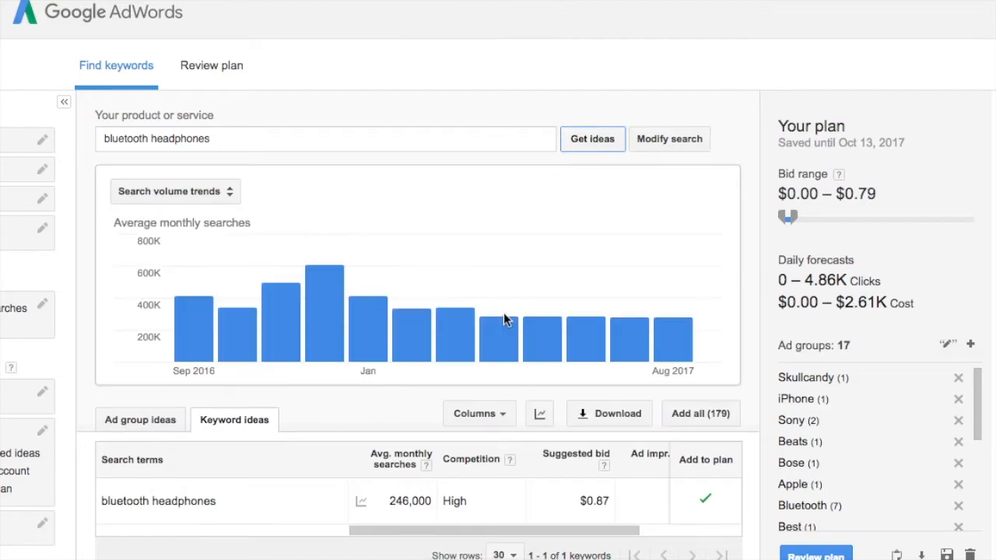
scroll(307, 435, "down", 3)
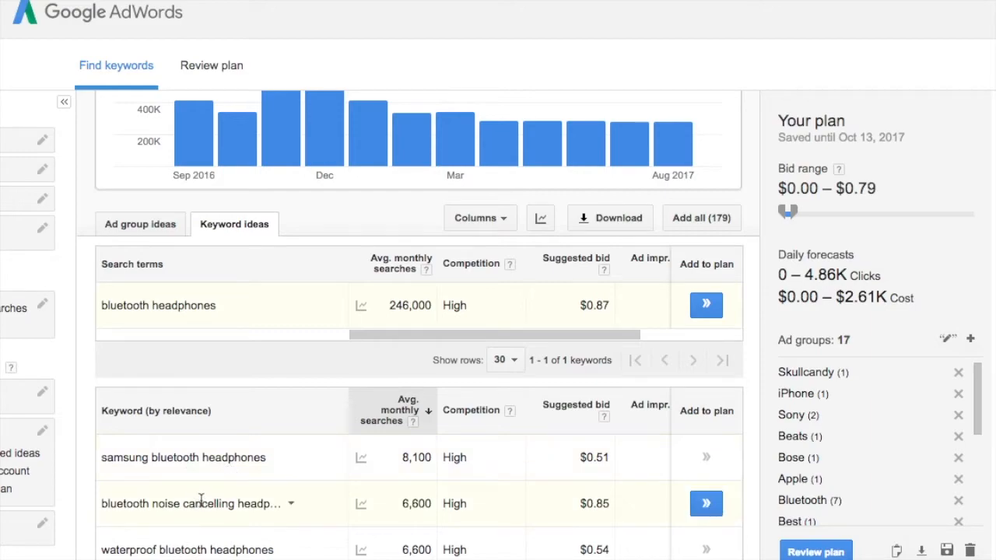
left_click_drag(978, 391, 978, 415)
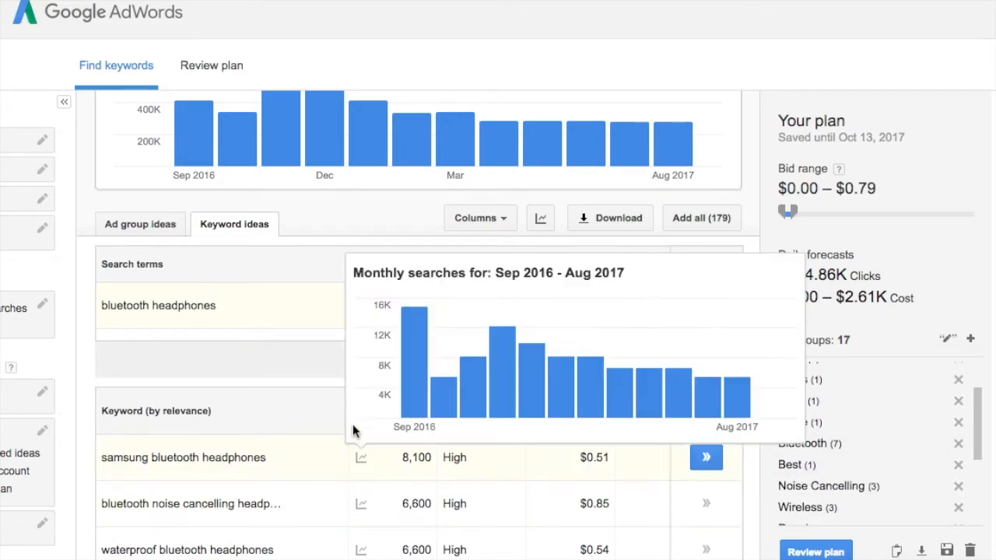
scroll(727, 483, "down", 2)
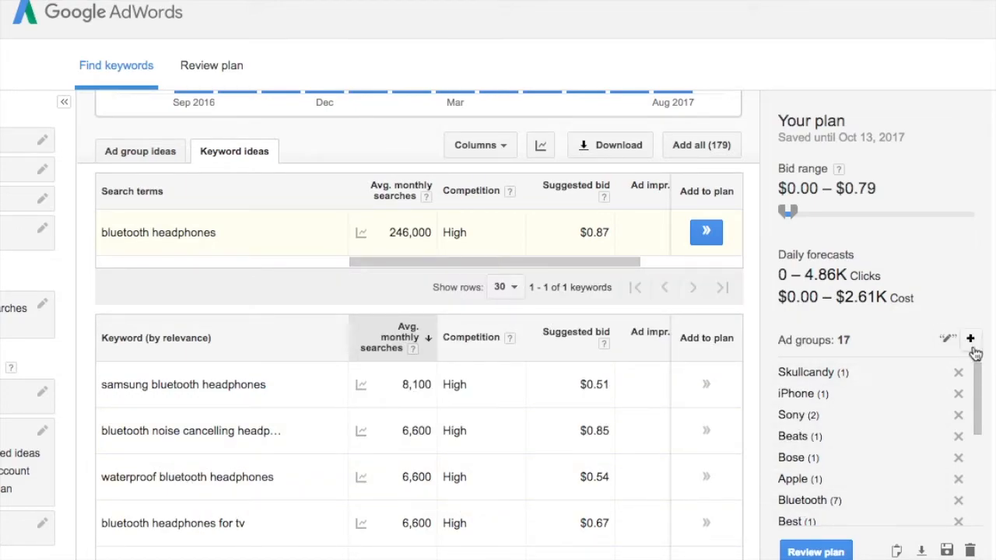
Create an ad group named Bluetooth - Waterproof and add waterproof bluetooth headphones to it
left_click(970, 339)
type("Bluetooth - Waterproof")
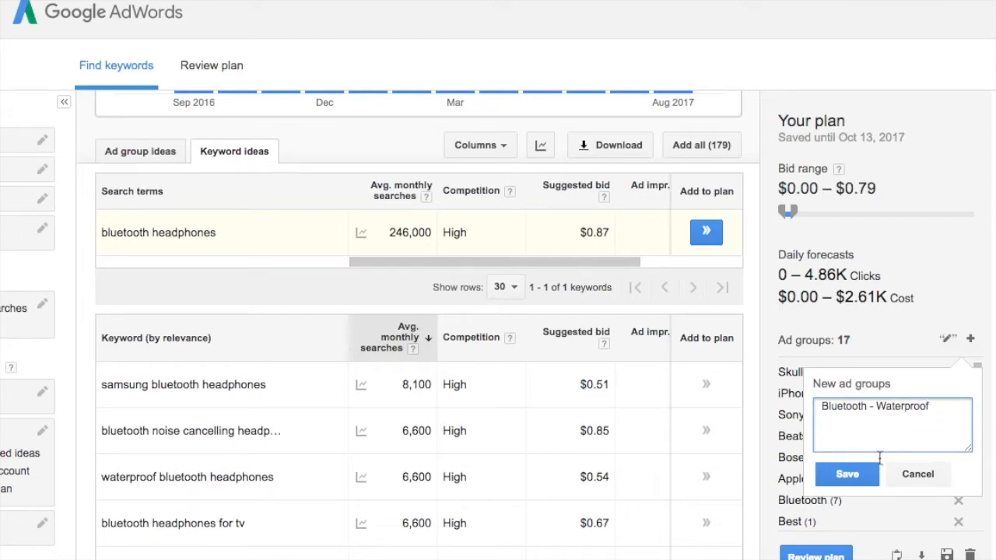
left_click(856, 476)
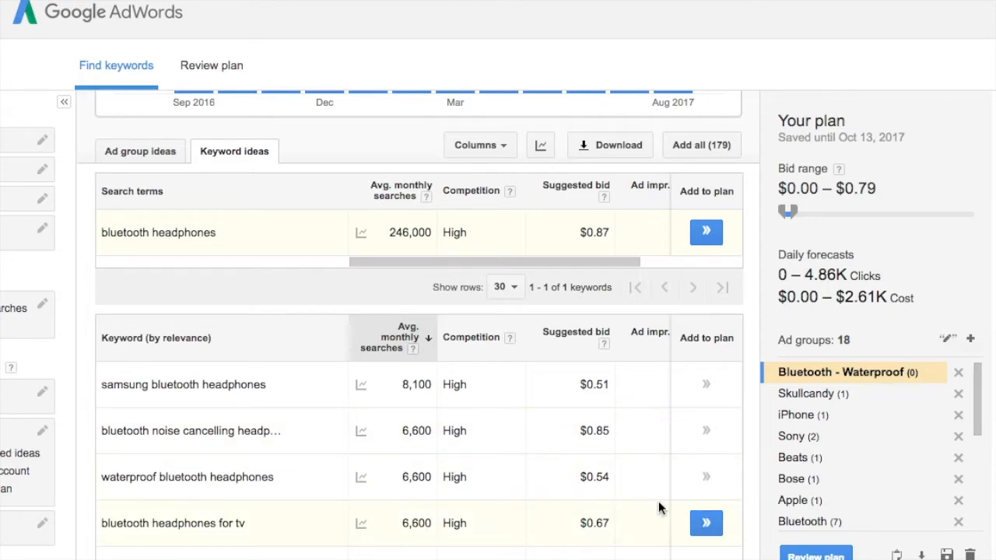
left_click(706, 477)
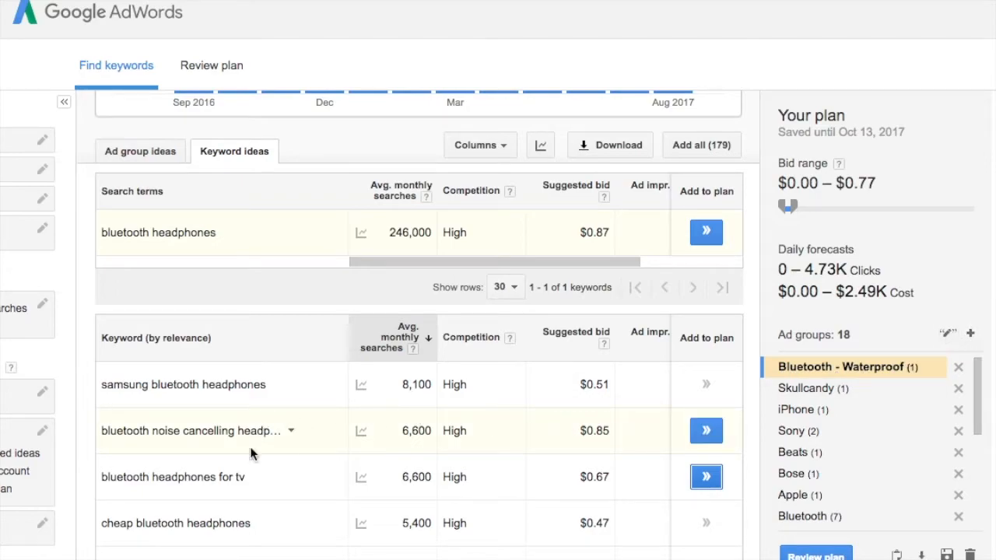
Create an ad group named Bluetooth - TV and add bluetooth headphones for tv to it
left_click(971, 334)
type("Bluetooth - TV")
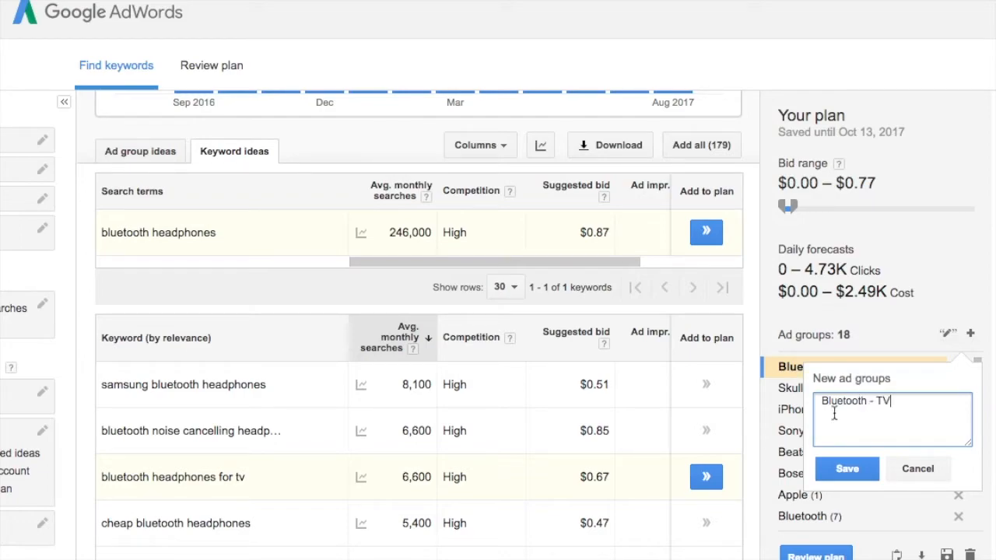
left_click(850, 468)
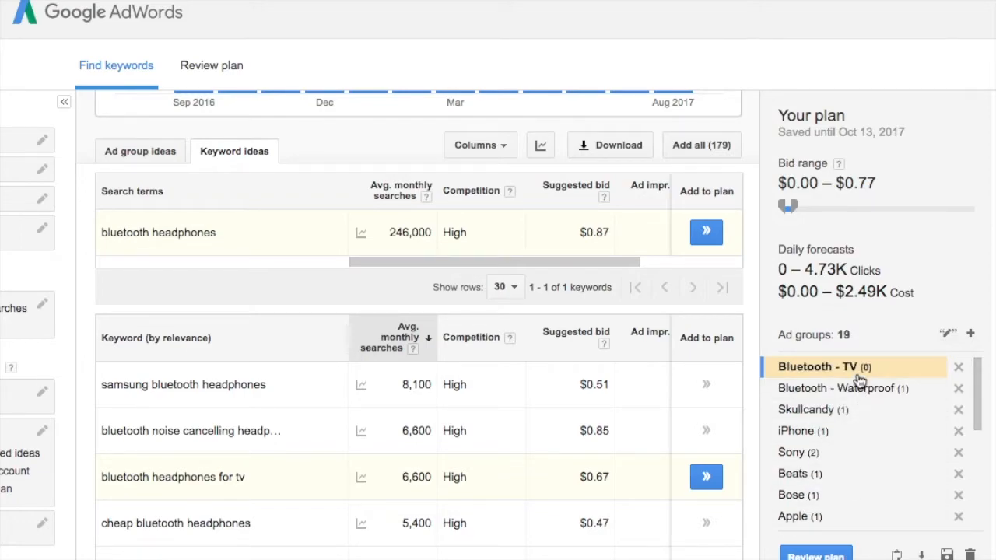
left_click(708, 479)
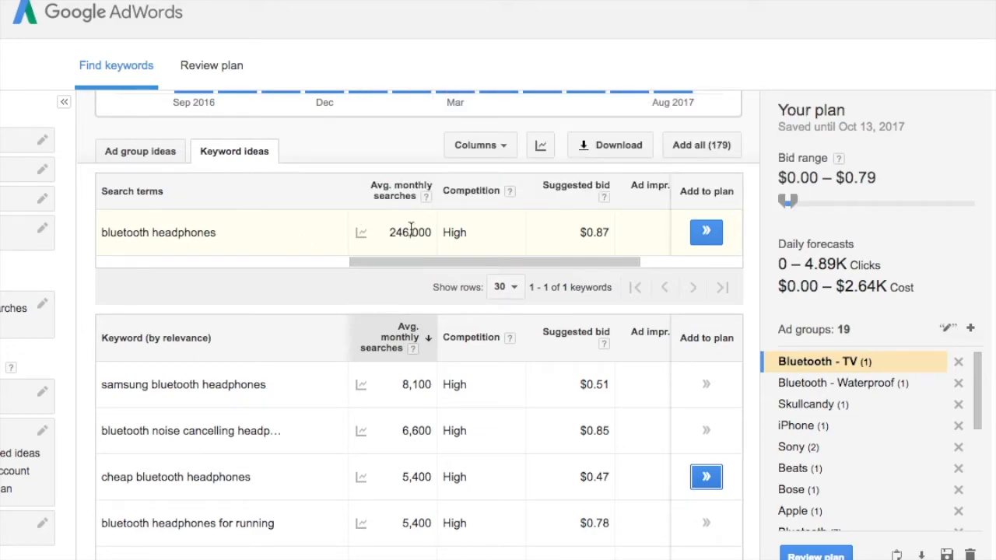
Create an ad group named Bluetooth - Samsung and add samsung bluetooth headphones to it
left_click(706, 231)
left_click(970, 328)
type("Bluetooth - Samsung")
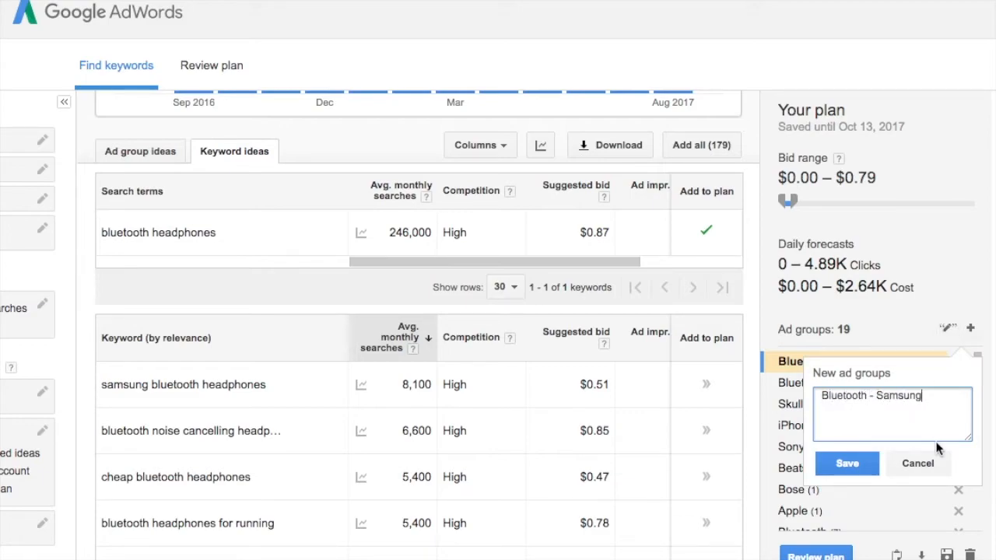
left_click(864, 463)
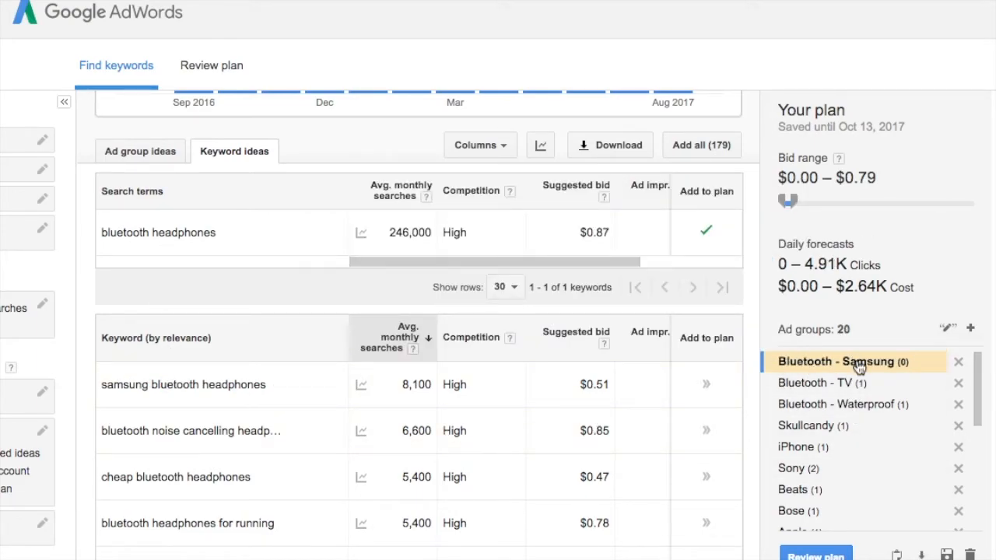
left_click(706, 386)
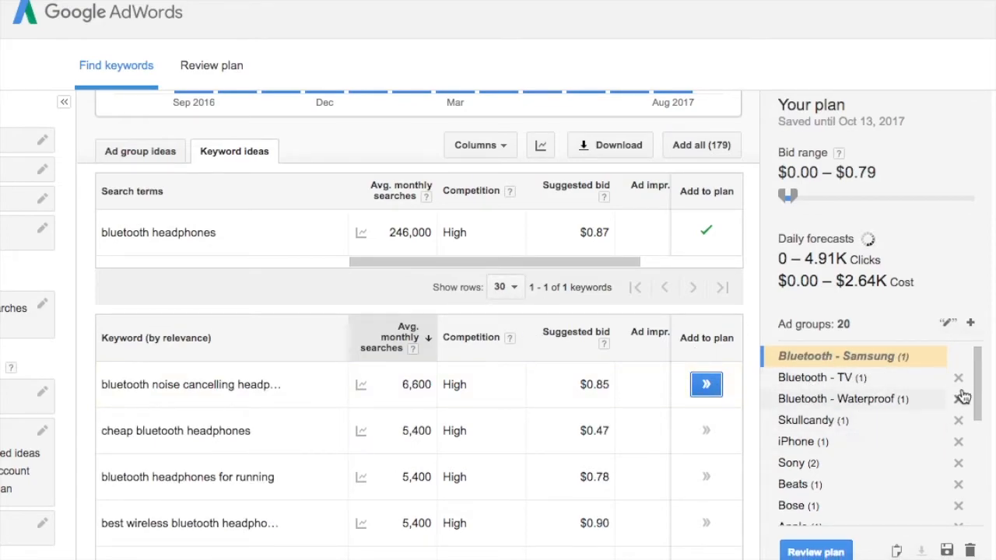
scroll(978, 382, "down", 4)
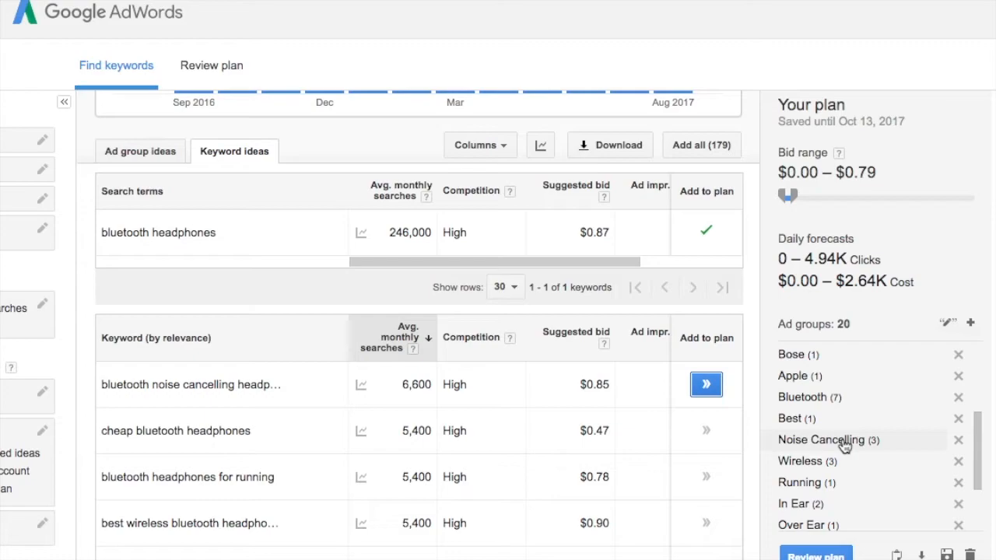
Try a $0.28 maximum for the plan's bid range, raise it to $2.03, and compare the daily click and cost forecasts
scroll(844, 444, "up", 3)
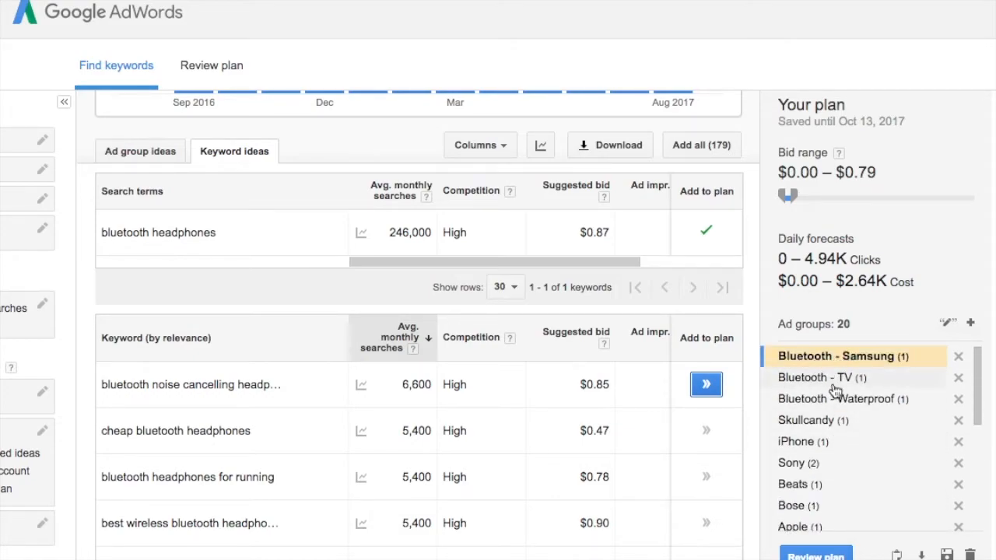
scroll(831, 414, "down", 2)
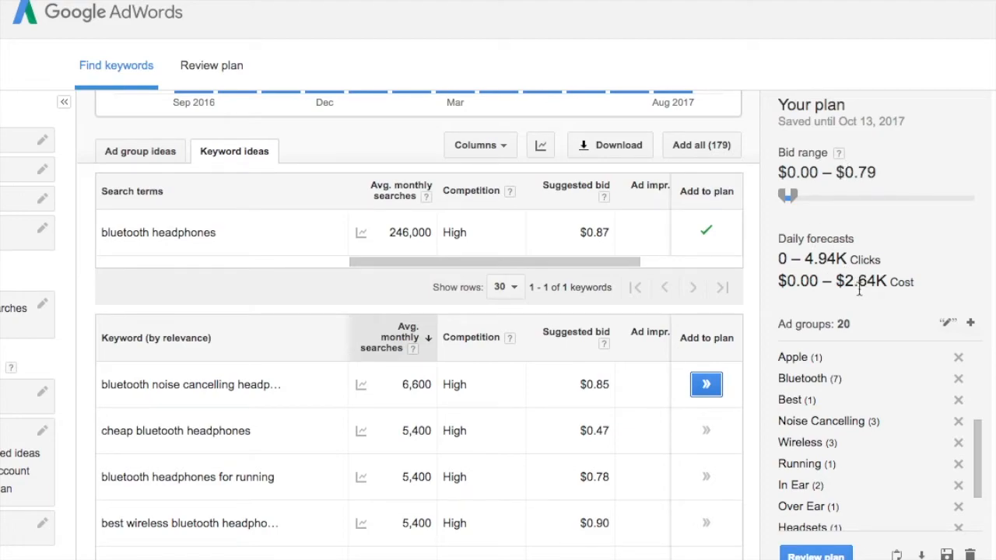
left_click_drag(787, 195, 787, 197)
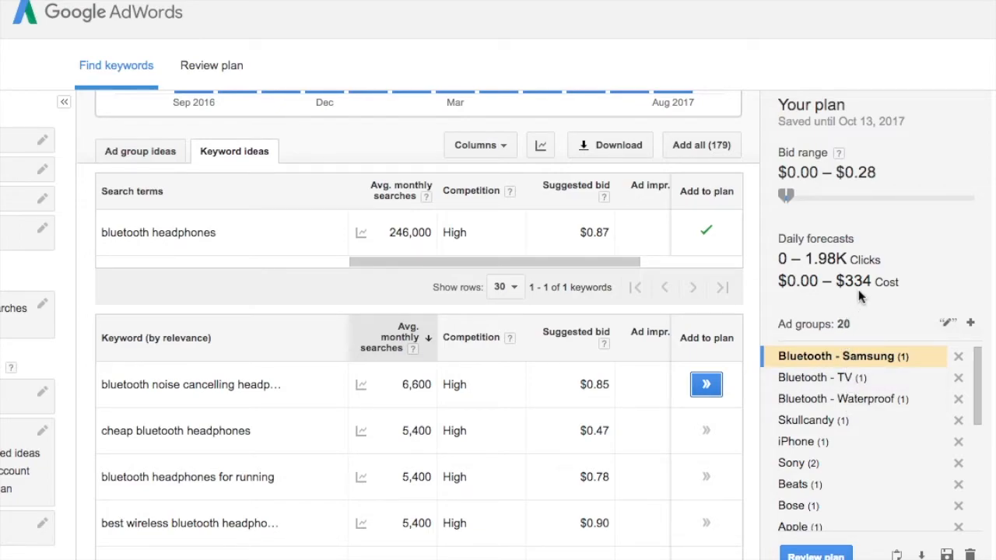
left_click_drag(787, 195, 800, 194)
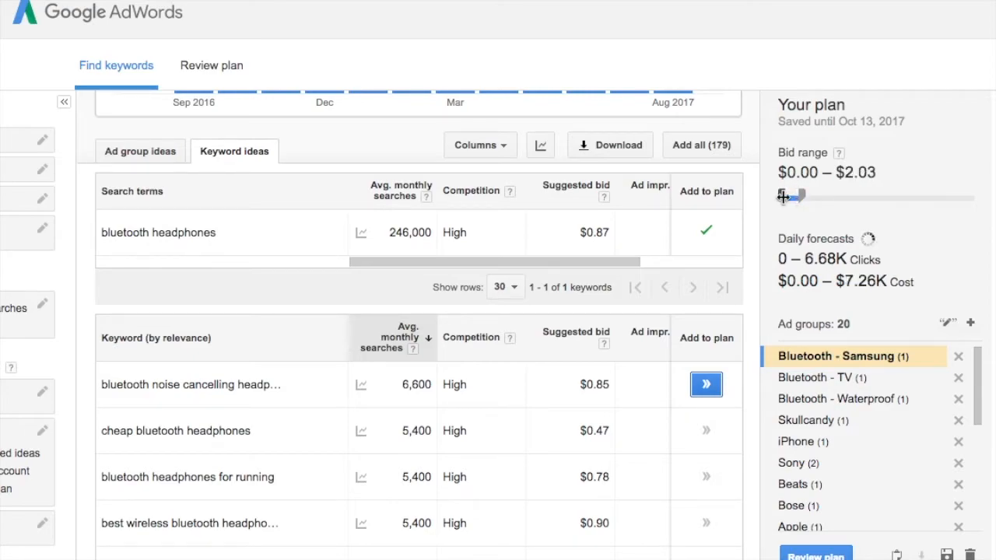
left_click_drag(806, 260, 881, 286)
left_click(850, 278)
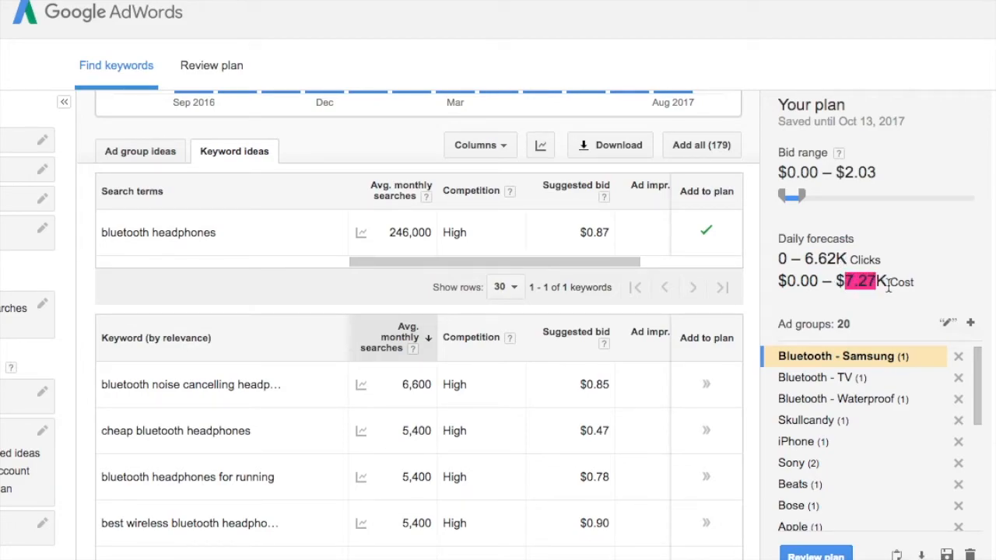
left_click(896, 304)
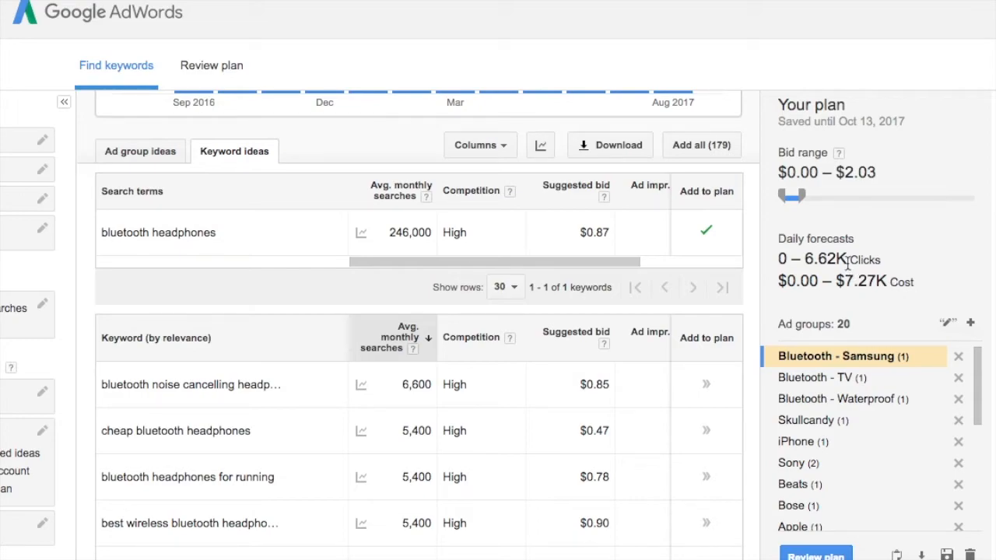
left_click_drag(806, 259, 836, 259)
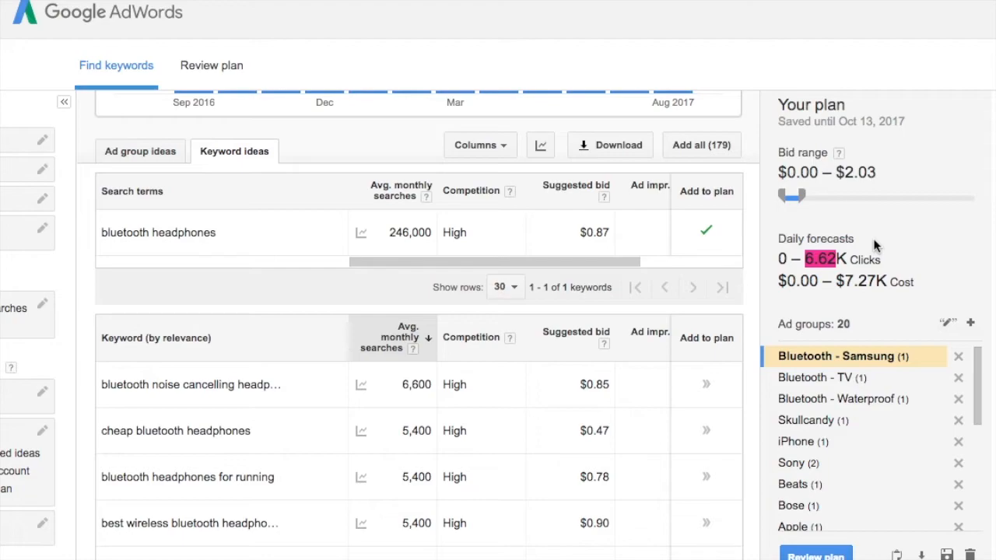
Look through the plan's ad groups and the remaining bluetooth headphones keyword ideas with their monthly searches
scroll(835, 393, "down", 5)
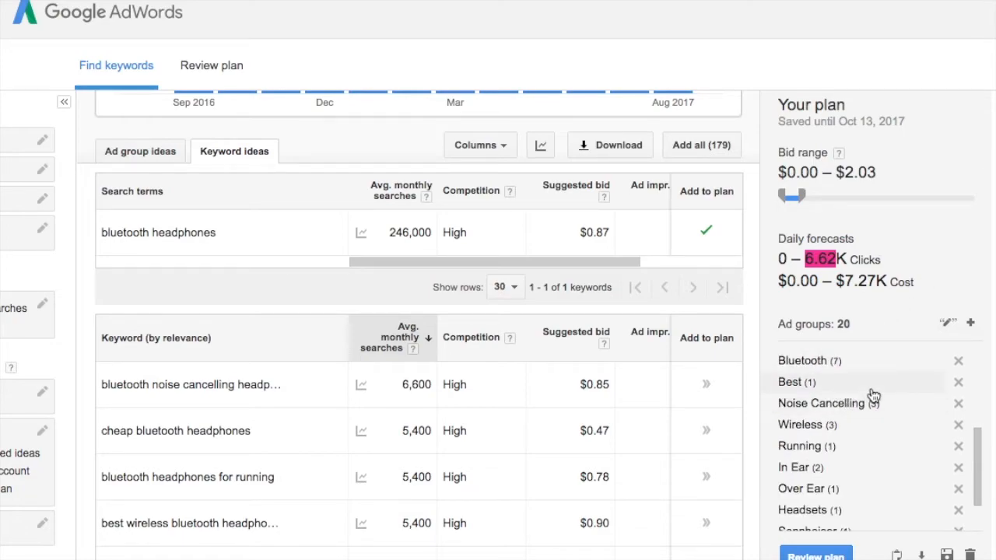
scroll(873, 397, "down", 3)
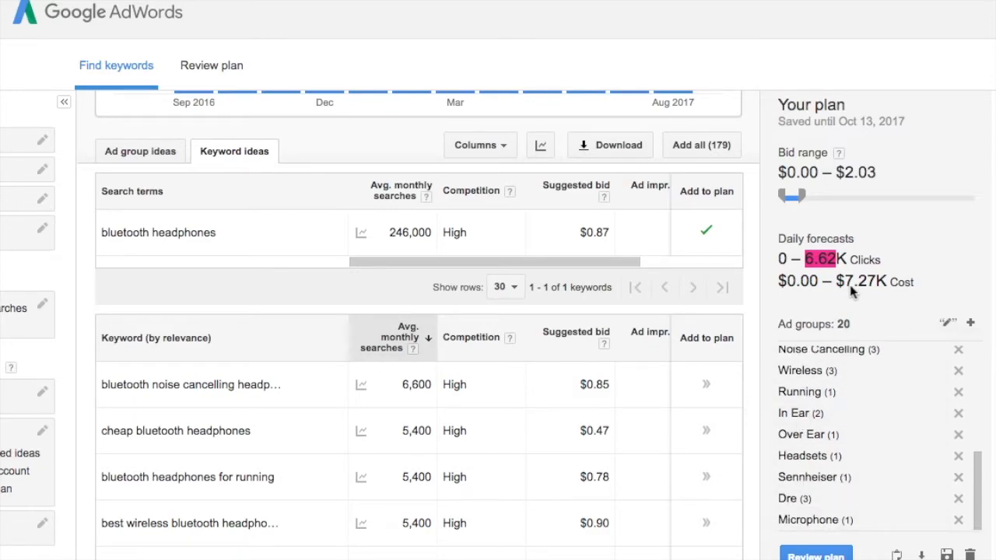
scroll(816, 424, "up", 4)
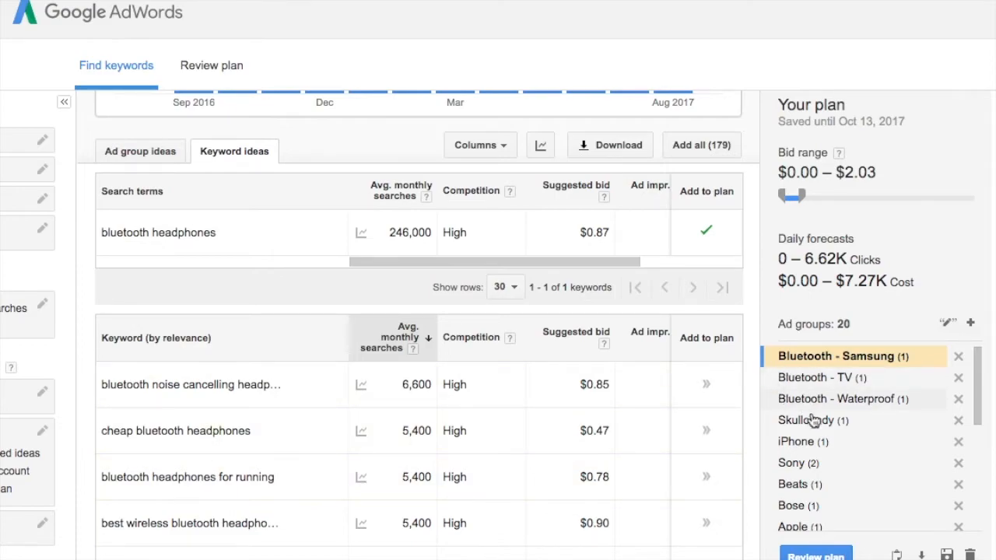
scroll(418, 467, "down", 2)
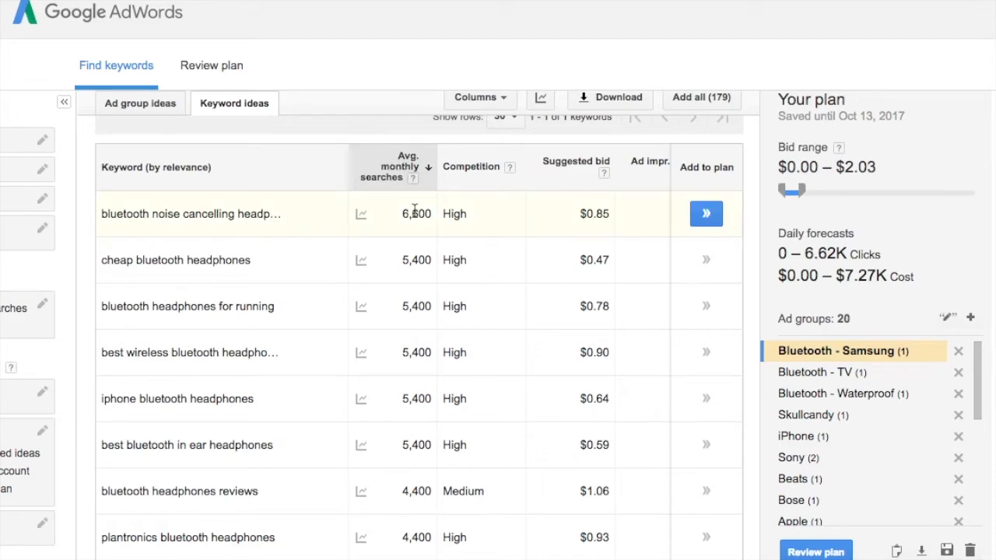
scroll(411, 225, "down", 3)
scroll(418, 327, "down", 2)
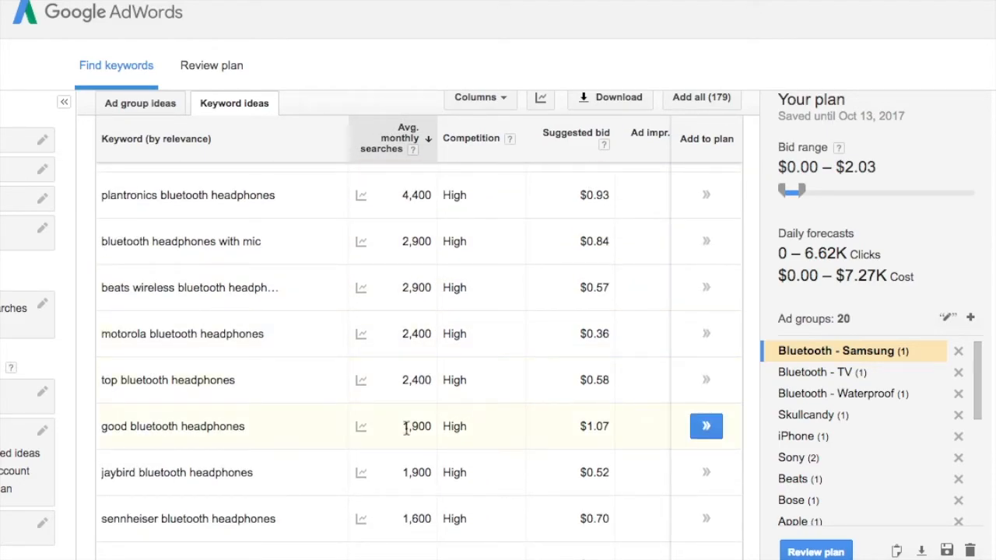
scroll(429, 456, "down", 1)
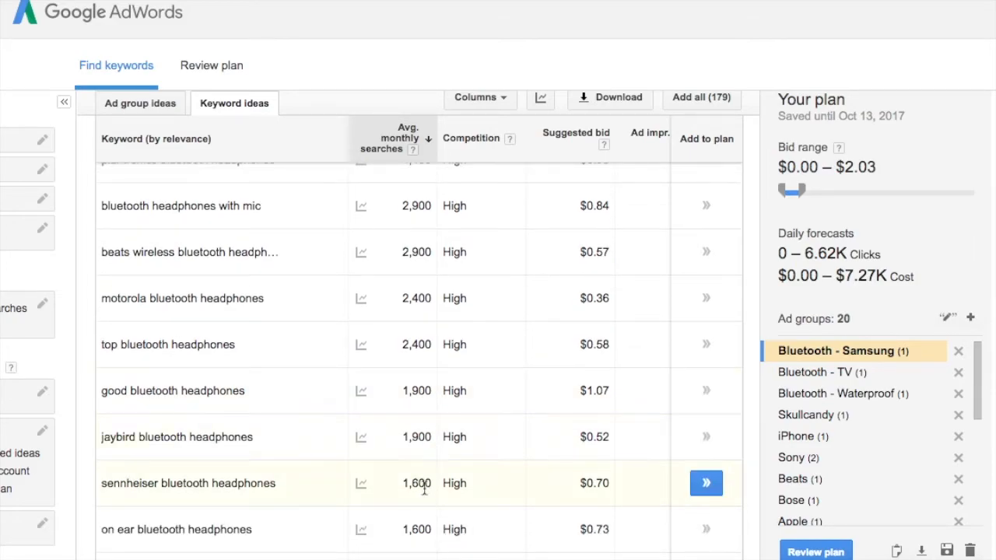
scroll(856, 393, "down", 3)
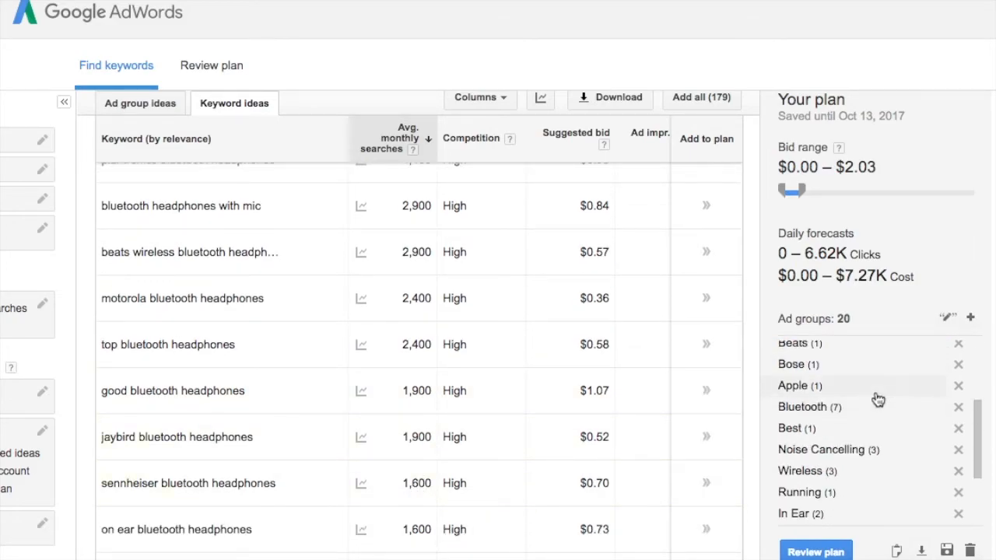
scroll(856, 420, "down", 1)
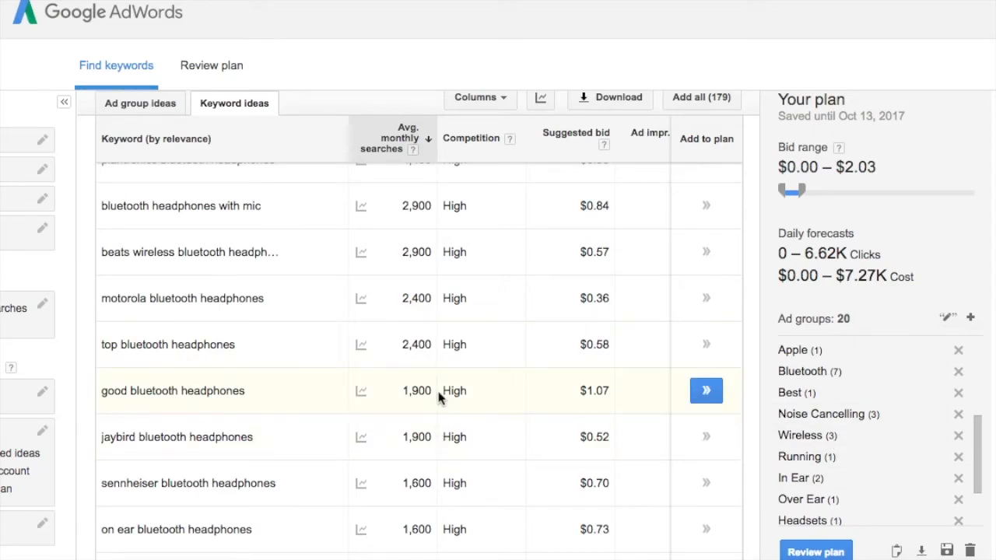
scroll(436, 452, "down", 2)
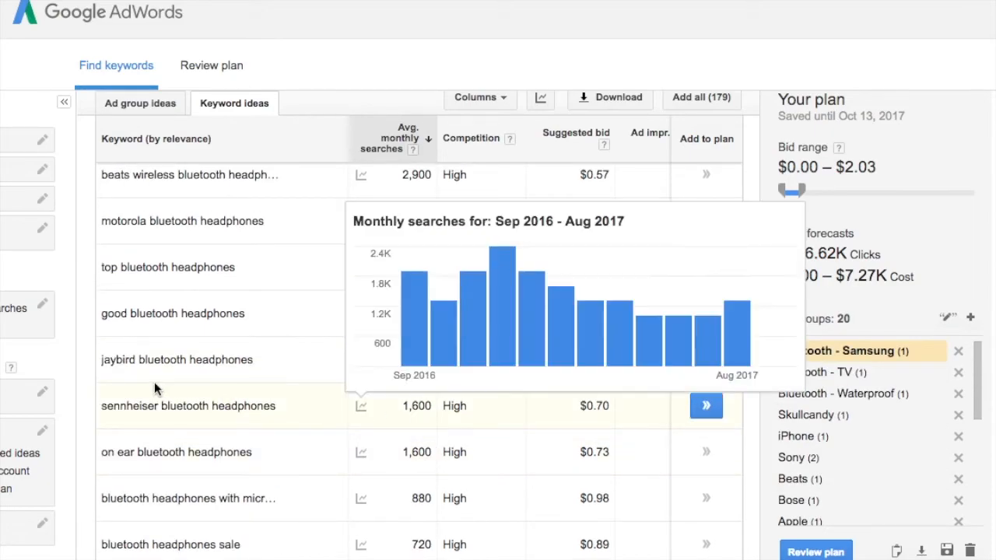
scroll(496, 420, "down", 4)
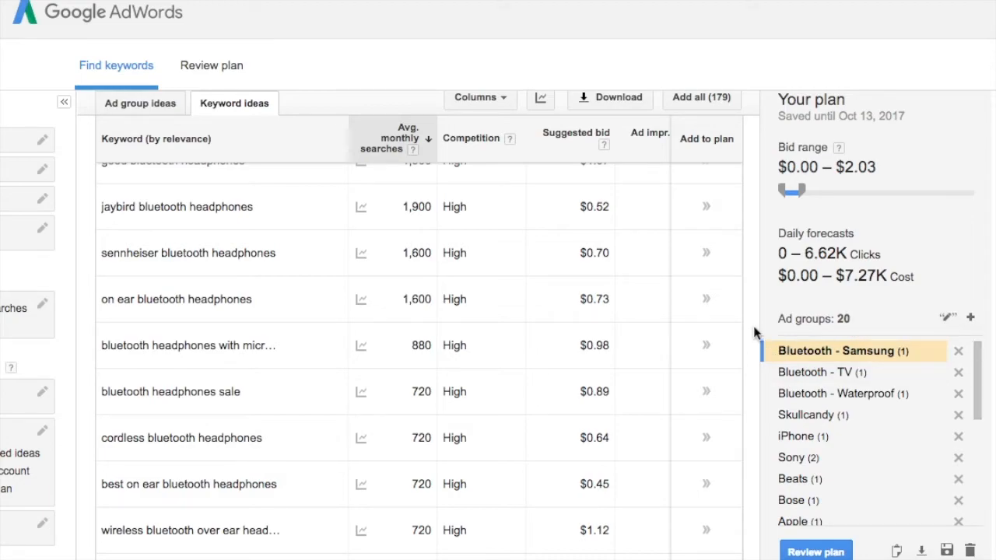
scroll(754, 333, "up", 10)
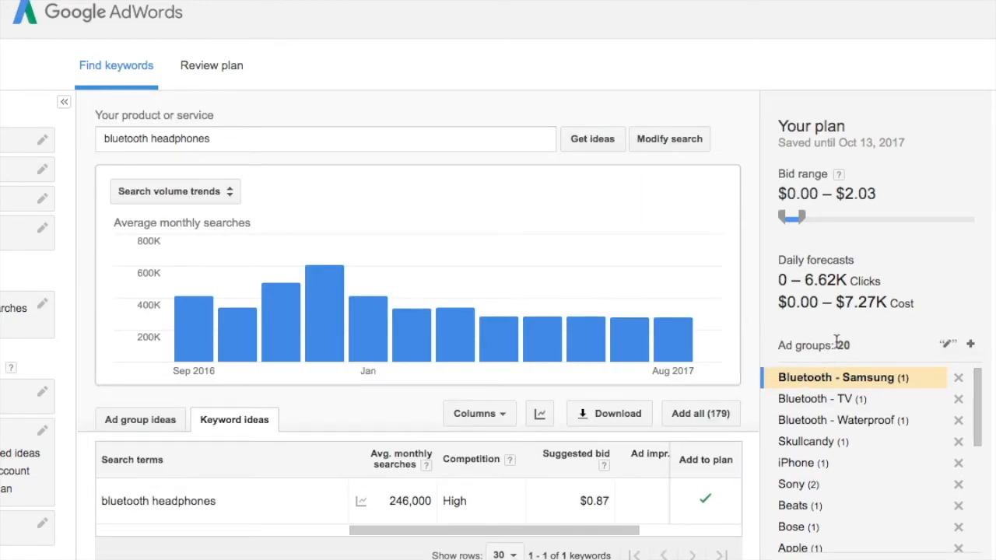
left_click_drag(851, 345, 780, 345)
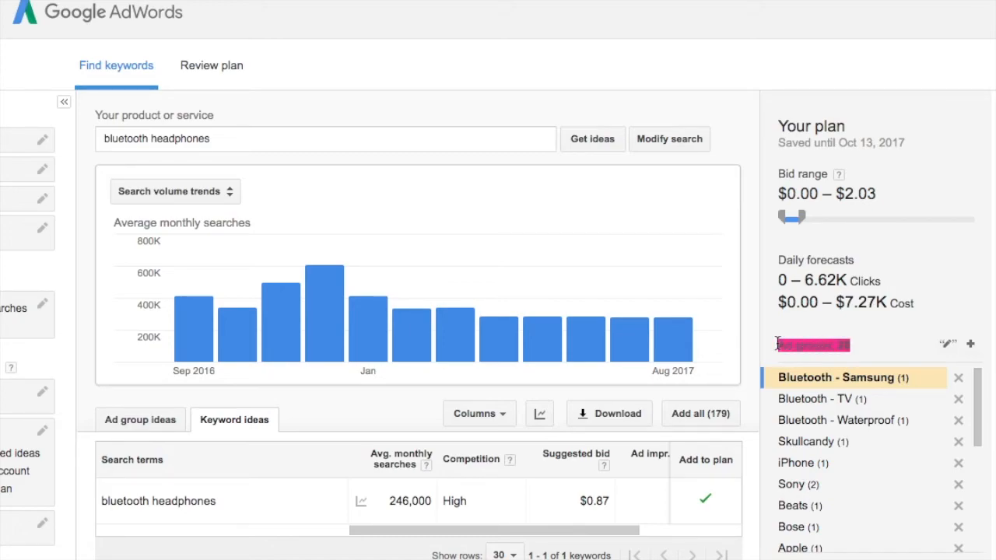
left_click(808, 340)
left_click_drag(781, 347, 857, 347)
left_click(879, 350)
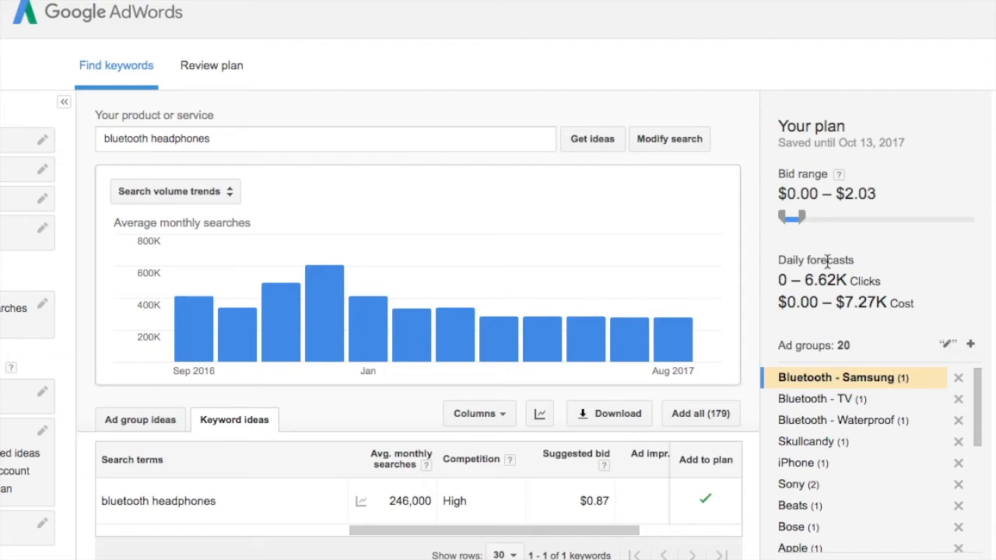
Review the keywords of the Bluetooth and Bluetooth - Waterproof ad groups in the plan, and close the keyword list
scroll(851, 434, "down", 2)
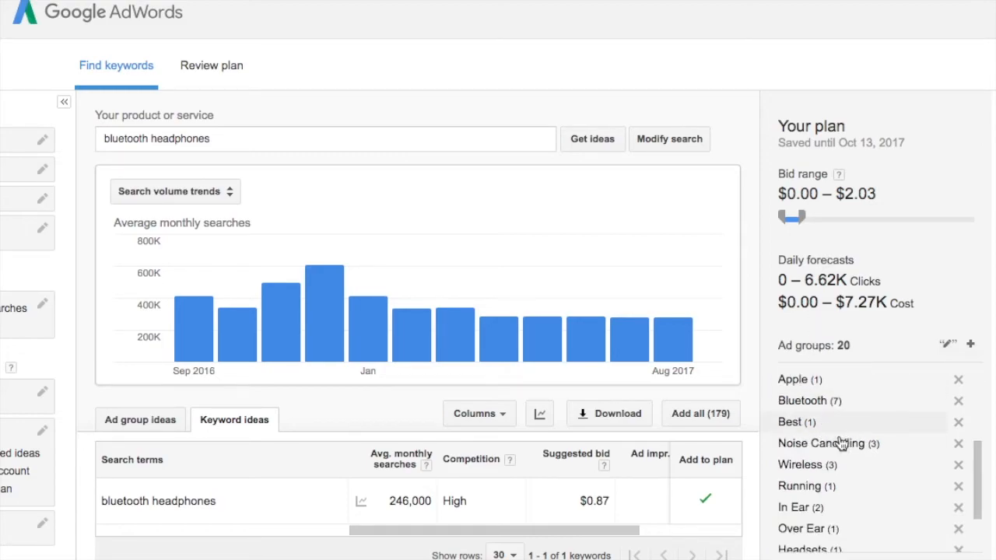
left_click(837, 405)
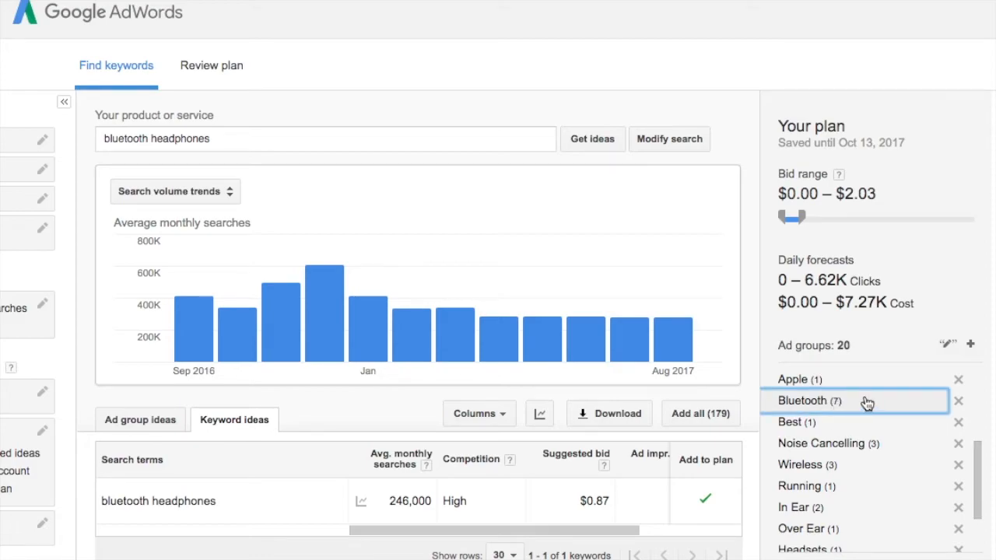
scroll(832, 448, "down", 3)
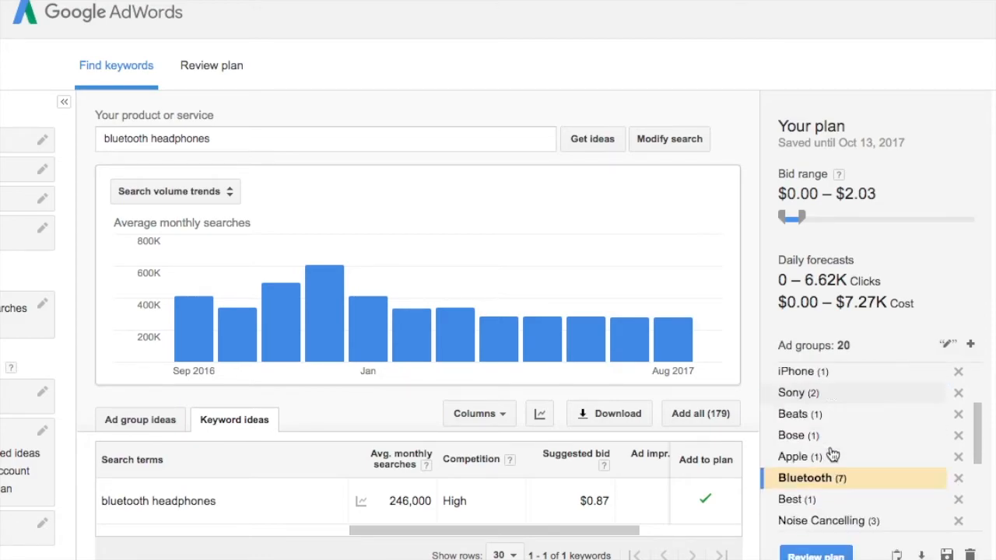
scroll(825, 435, "up", 3)
left_click(805, 416)
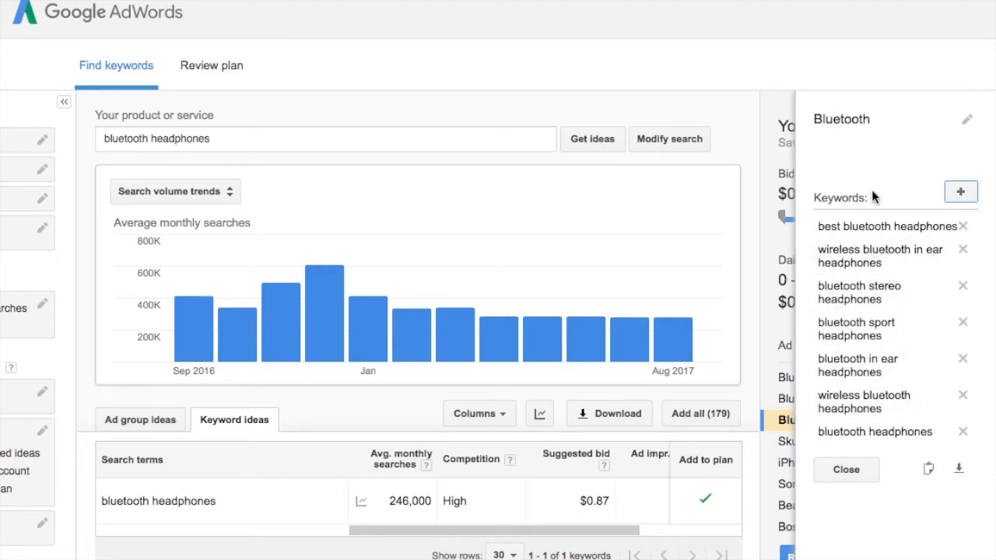
left_click(862, 470)
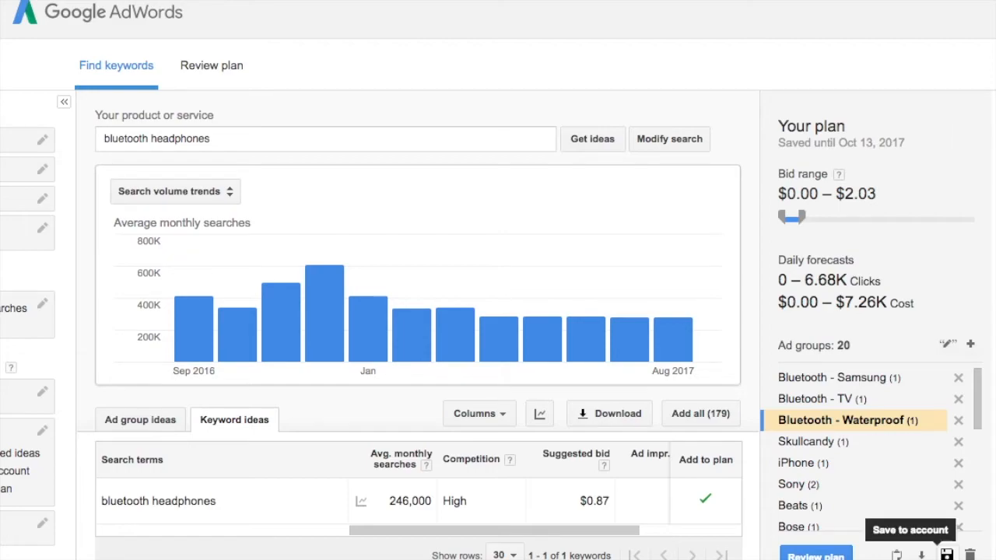
Start saving the plan to the account as a new campaign named Headphone Sales
left_click(947, 554)
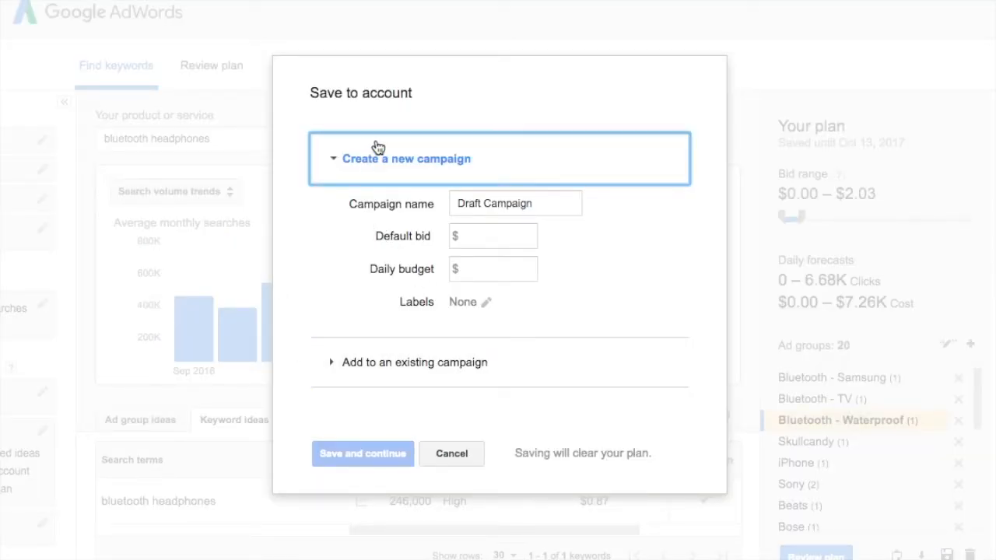
left_click(516, 203)
left_click_drag(566, 203, 434, 197)
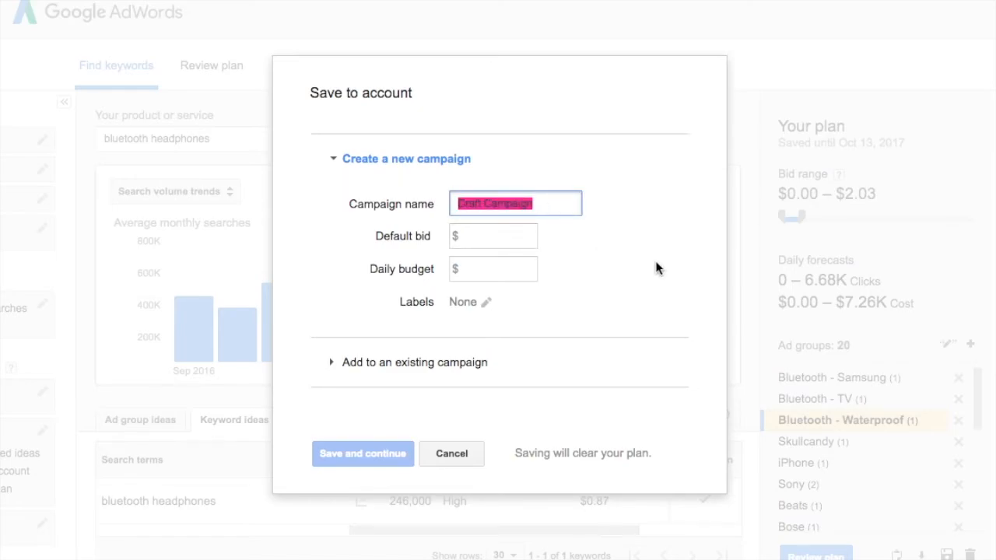
type("H")
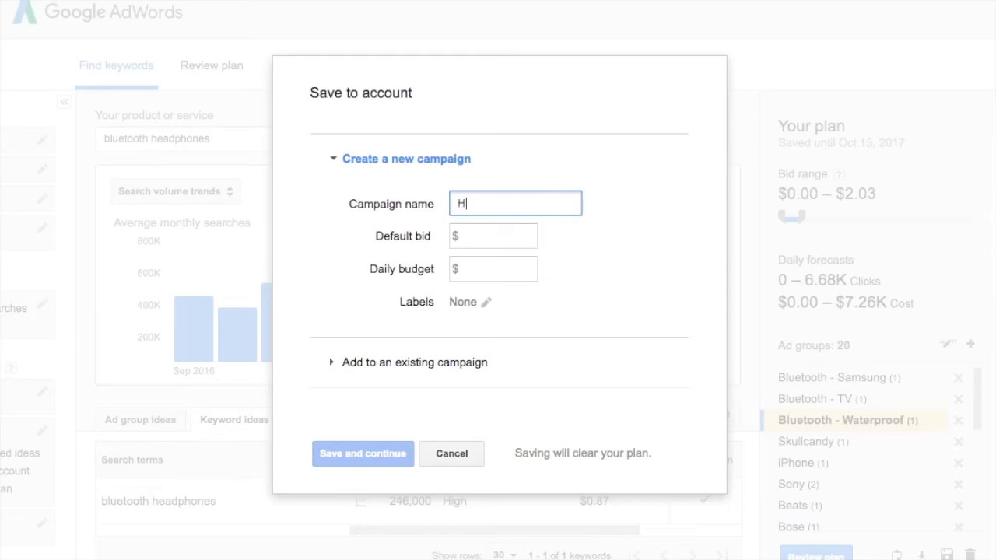
type("eadphone Sales")
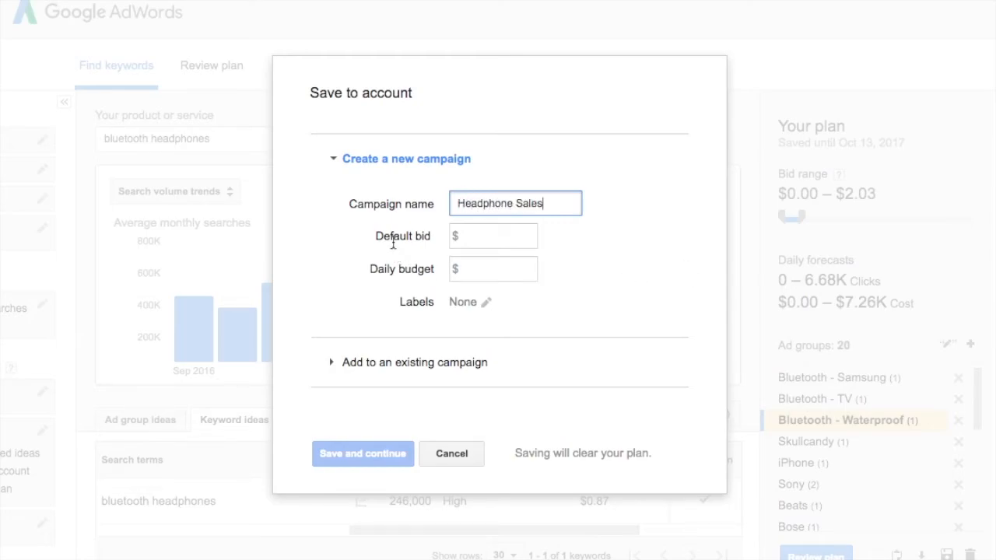
Set the new campaign's default bid to $0.45 and its daily budget to $10.00
left_click(489, 233)
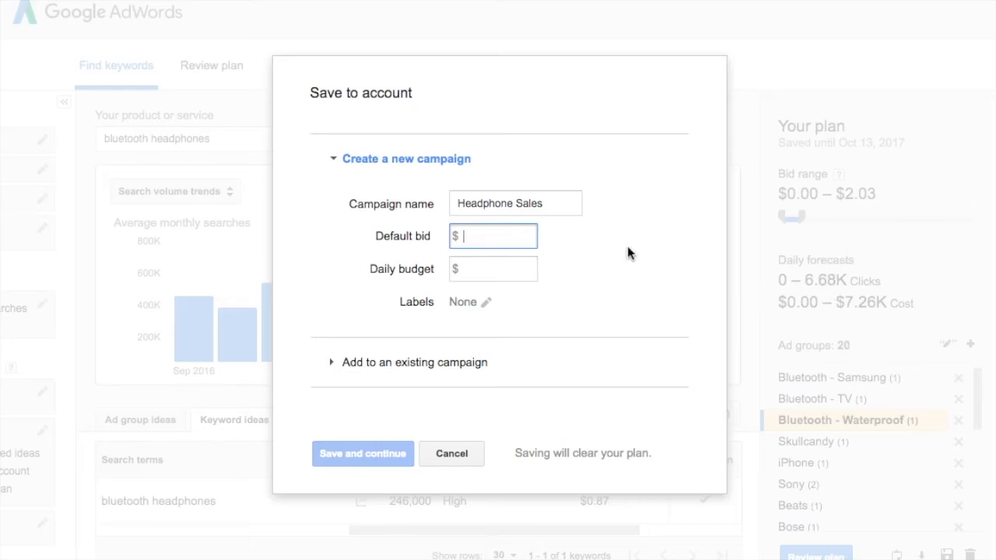
type("0.45")
left_click(506, 274)
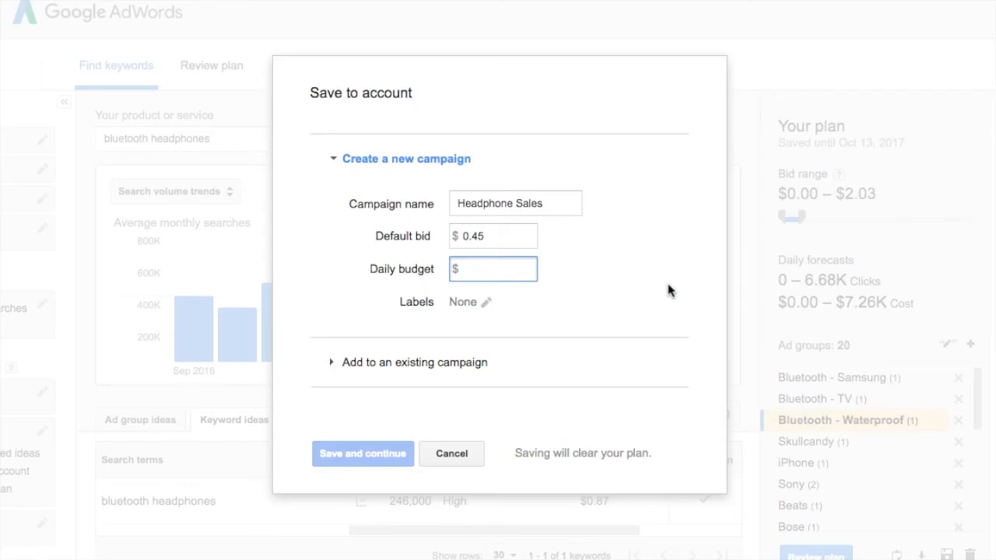
type("10")
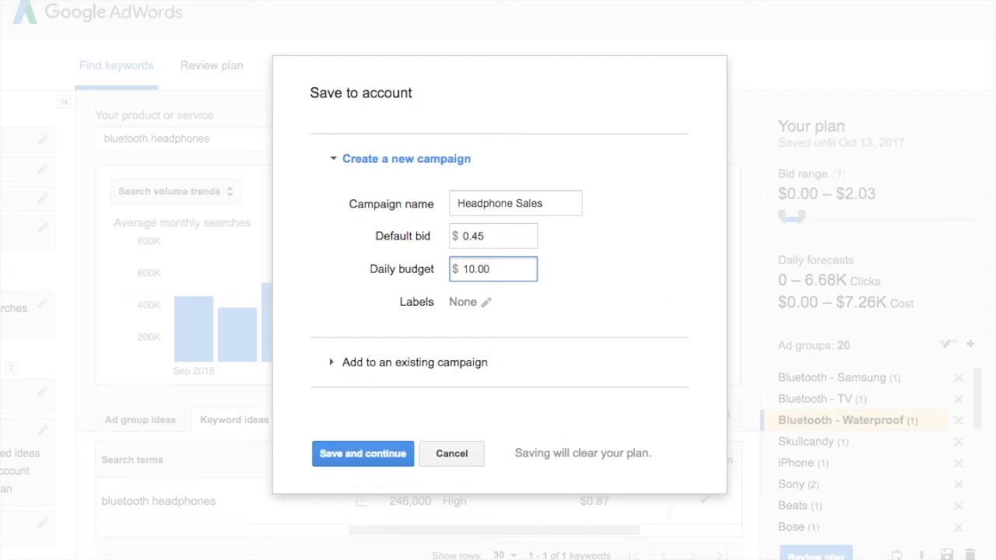
left_click(672, 281)
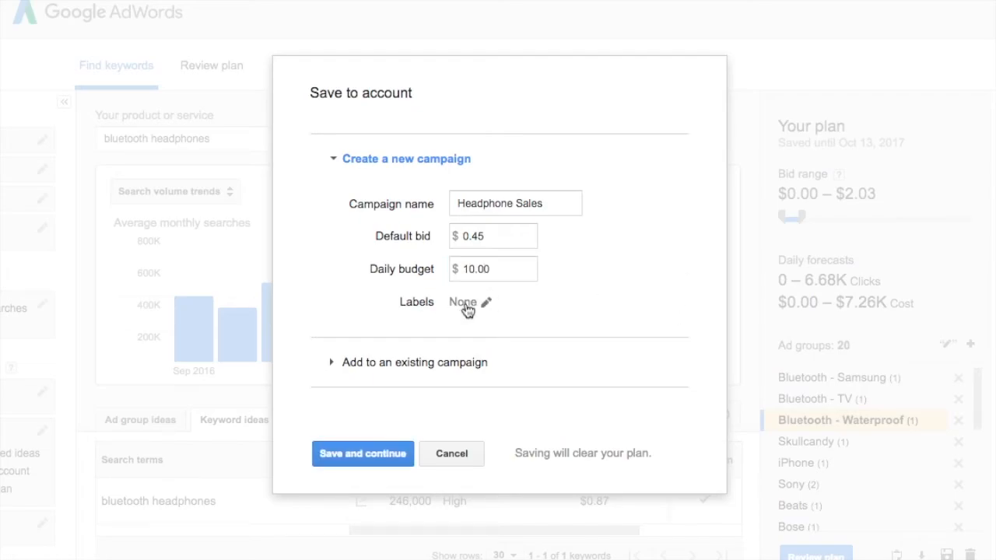
Save the Headphone Sales campaign to the account and go on to creating ads for it
left_click(371, 457)
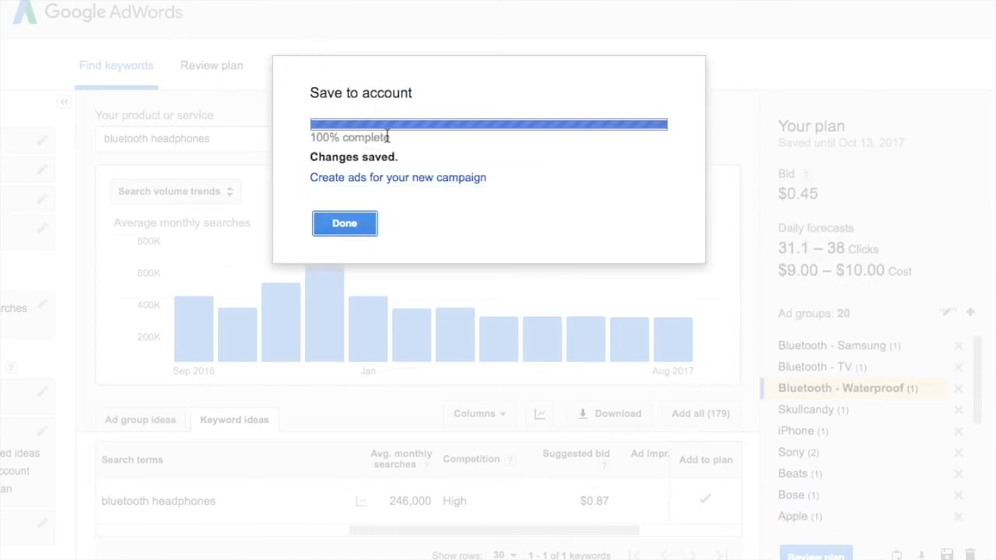
left_click(356, 178)
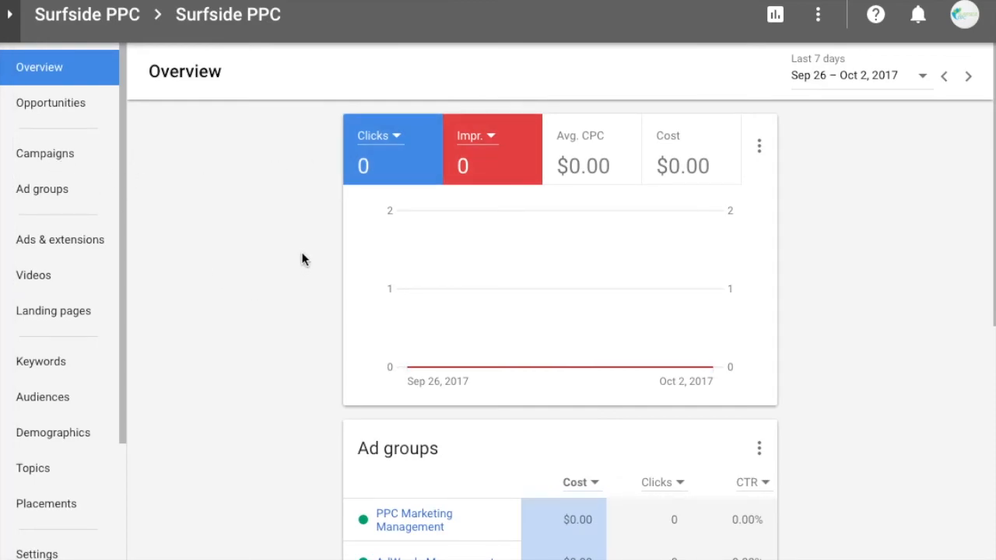
Open the Headphone Sales campaign from the account's campaign list and look through its ad groups
left_click(65, 159)
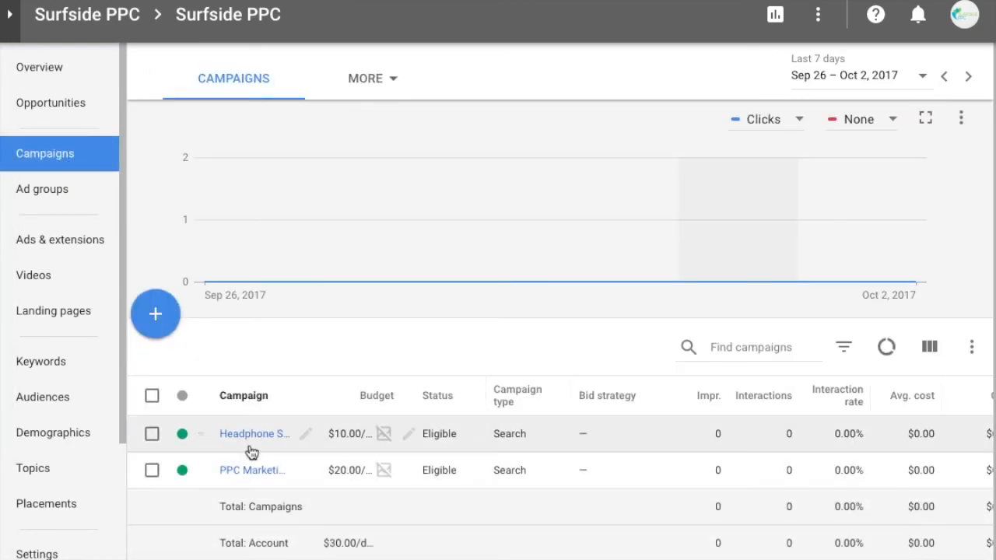
left_click(256, 441)
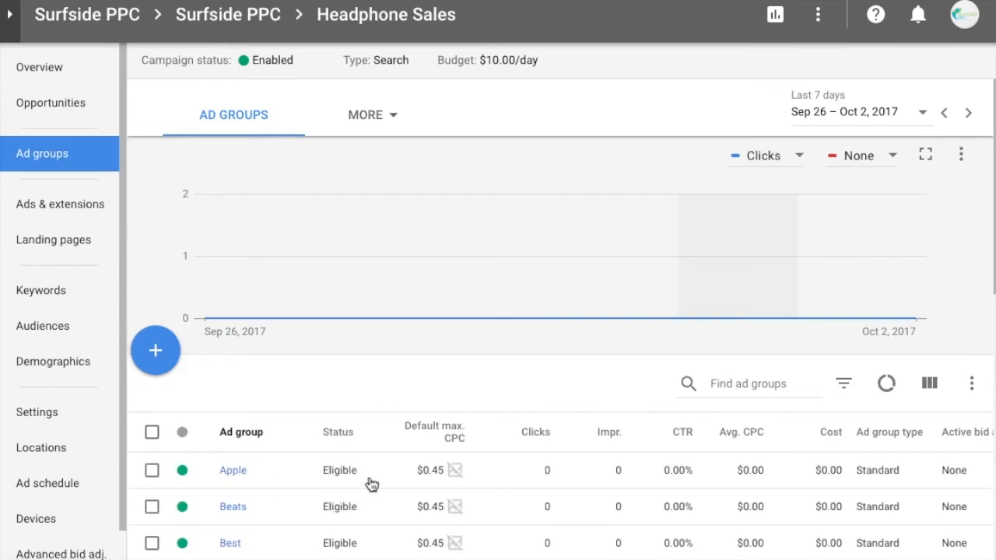
scroll(428, 405, "down", 2)
scroll(445, 410, "down", 5)
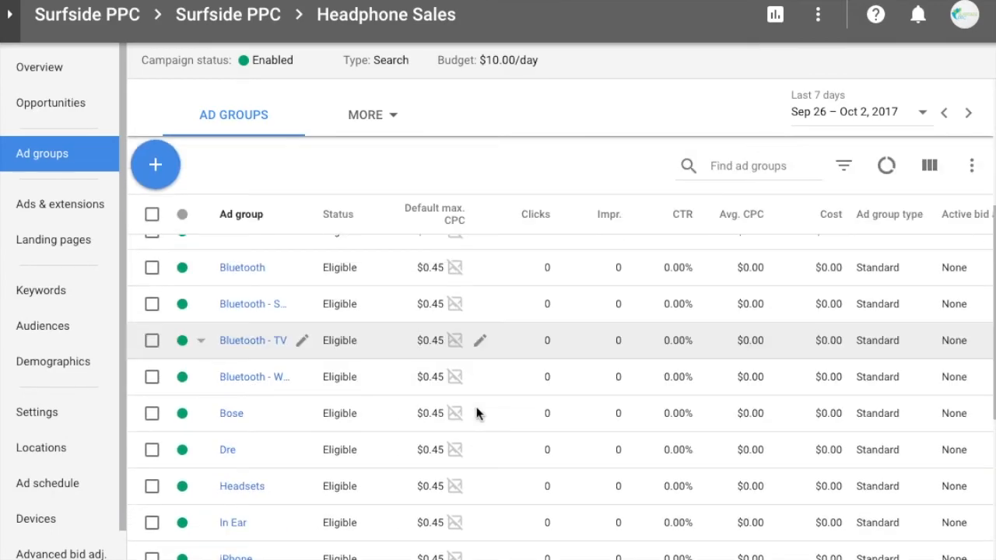
scroll(259, 498, "down", 3)
scroll(251, 491, "up", 6)
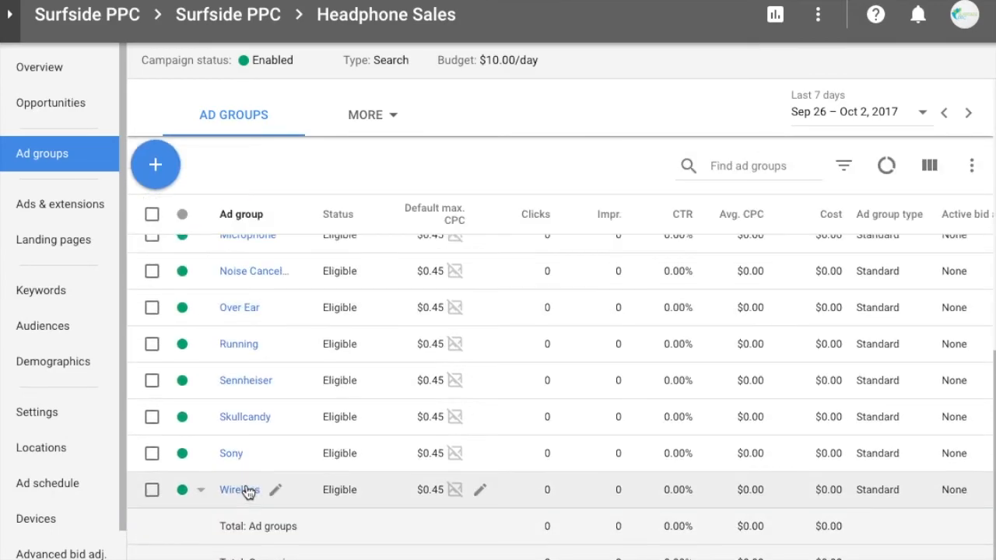
Open the Bluetooth ad group and add the Match type attribute as a column in its keyword table
left_click(243, 342)
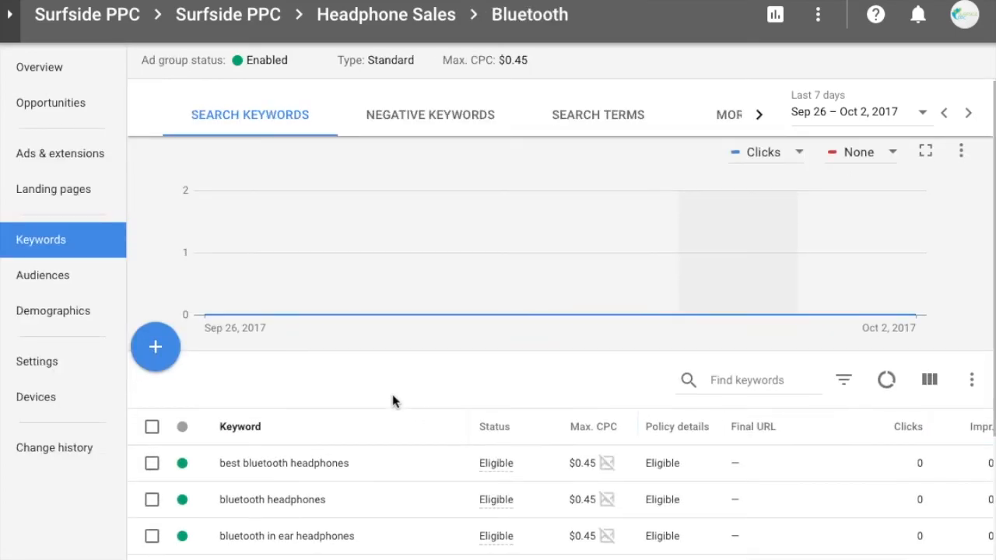
scroll(392, 394, "down", 3)
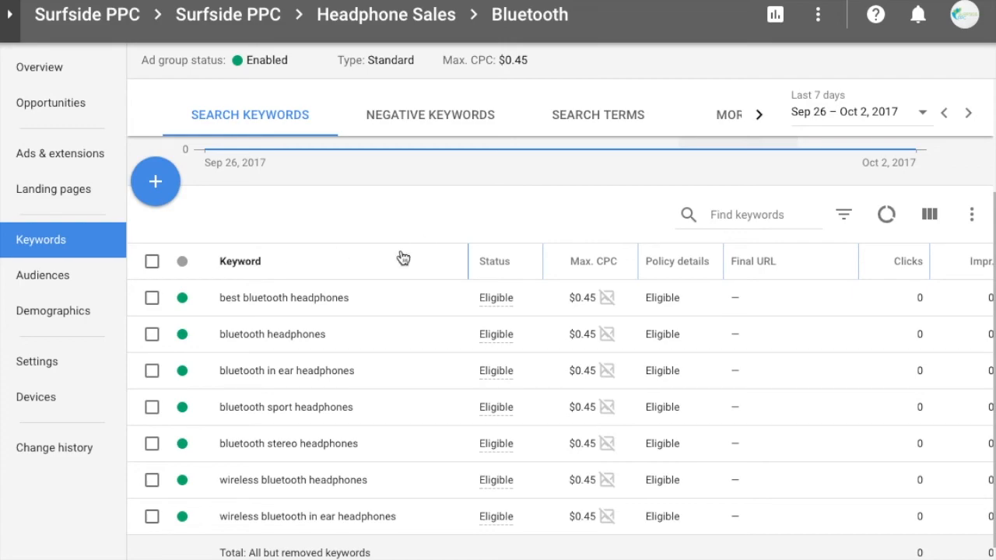
left_click(931, 218)
left_click(929, 268)
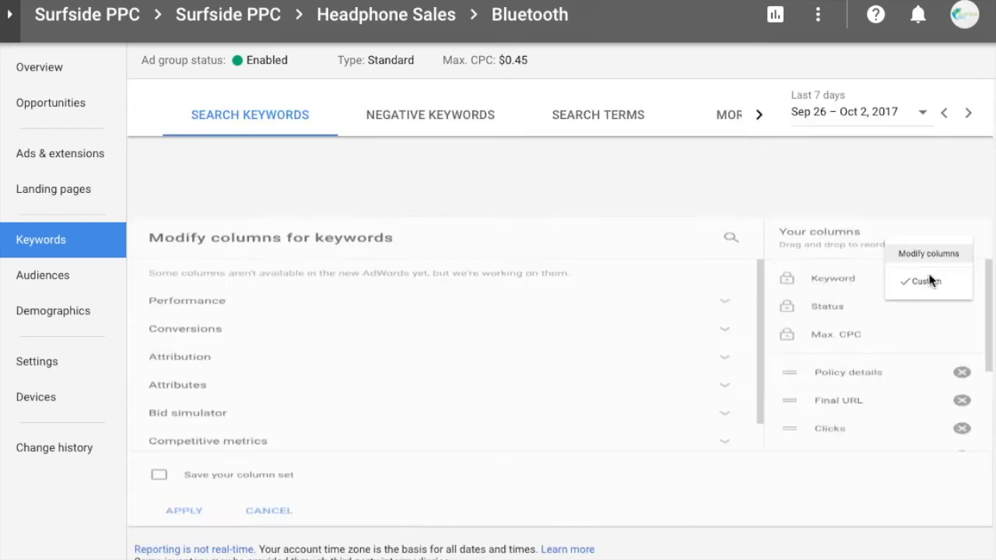
left_click(211, 381)
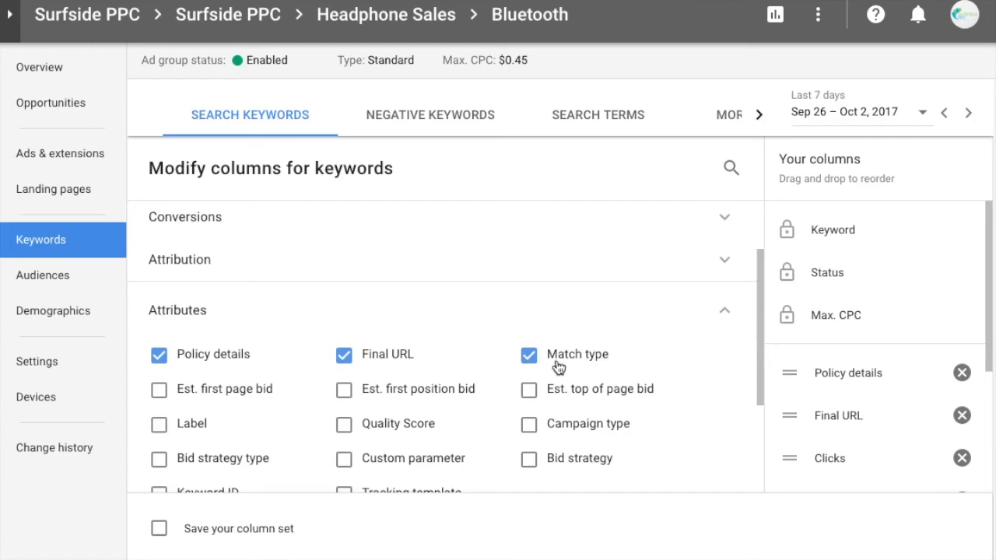
left_click(173, 559)
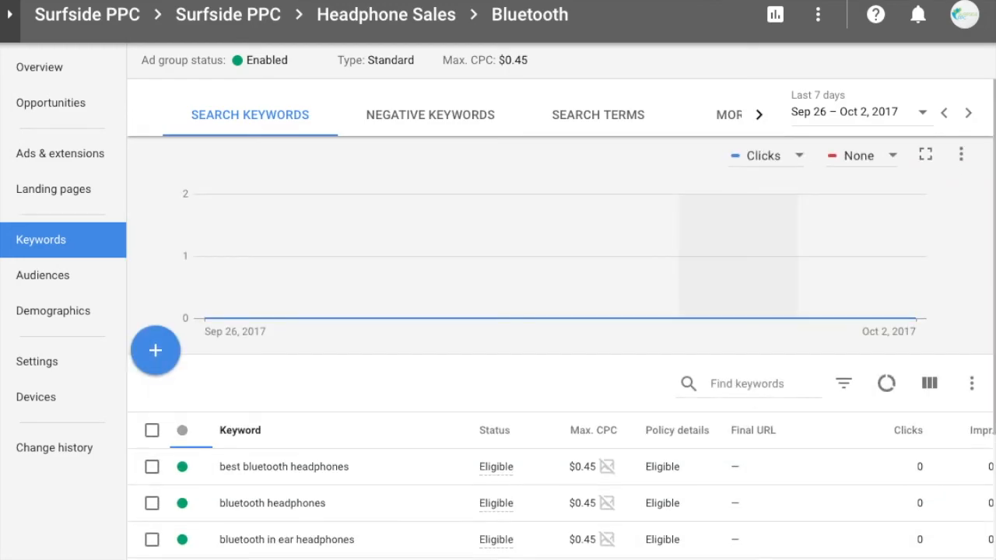
scroll(623, 503, "right", 1)
scroll(623, 502, "right", 3)
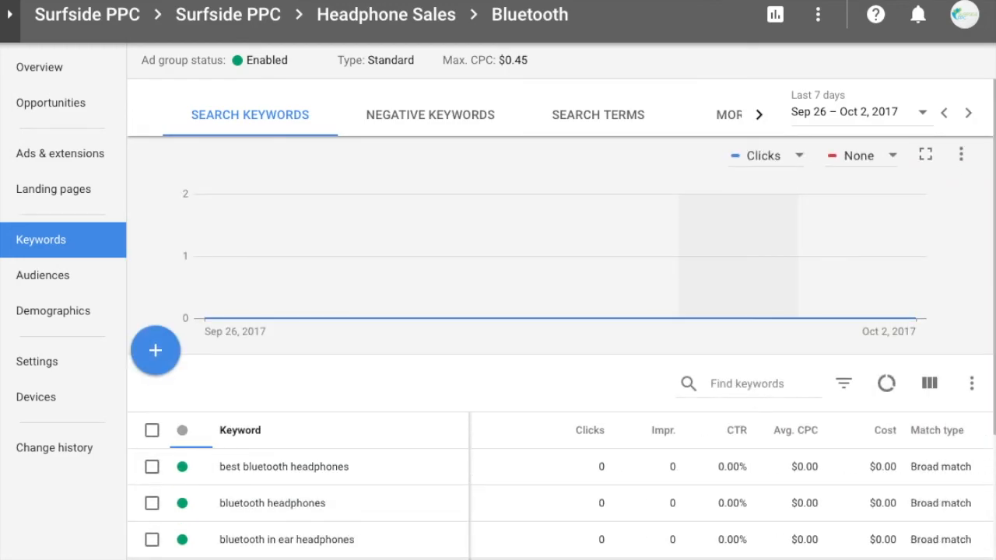
Set the first four Bluetooth keywords, from best bluetooth headphones to bluetooth sport headphones, individually to Exact match
scroll(529, 364, "down", 1)
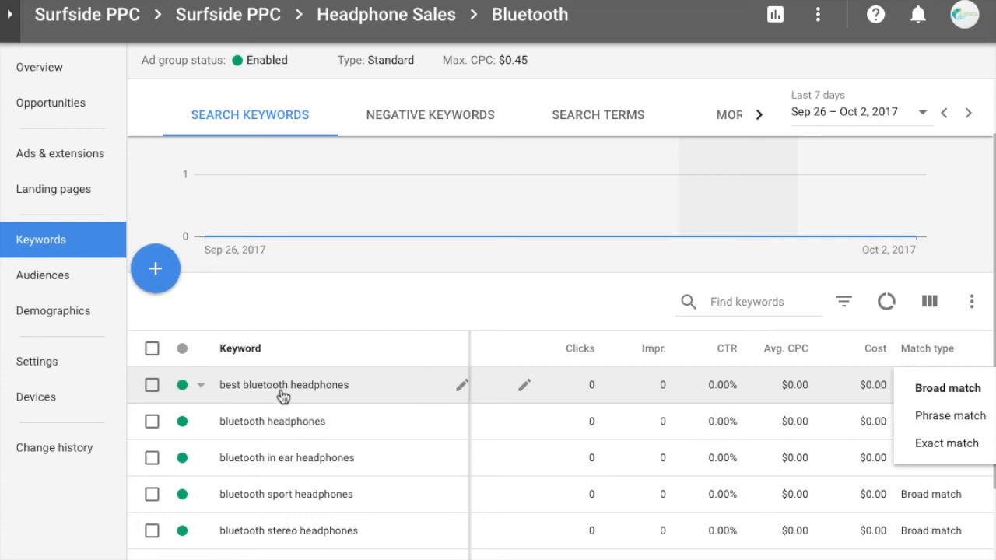
left_click(926, 453)
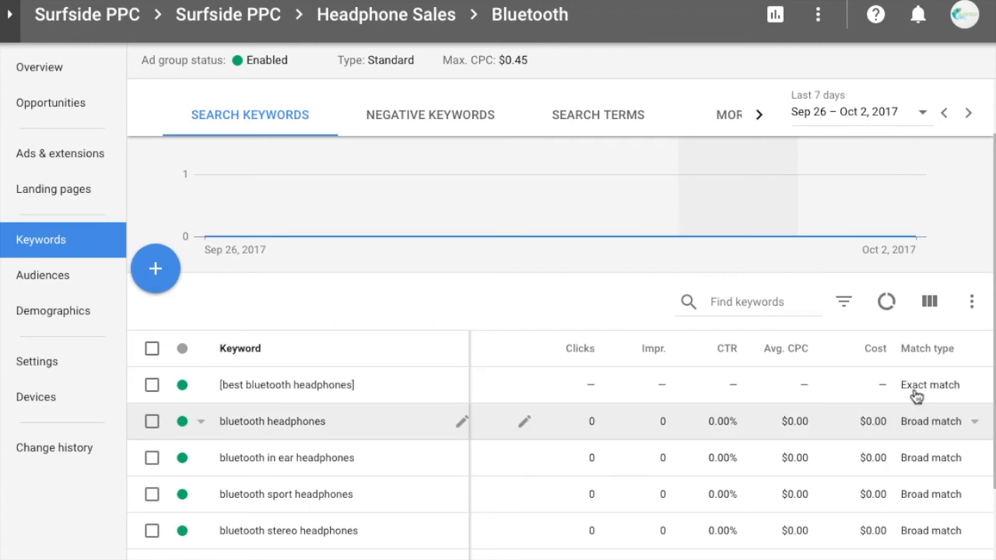
scroll(921, 403, "up", 1)
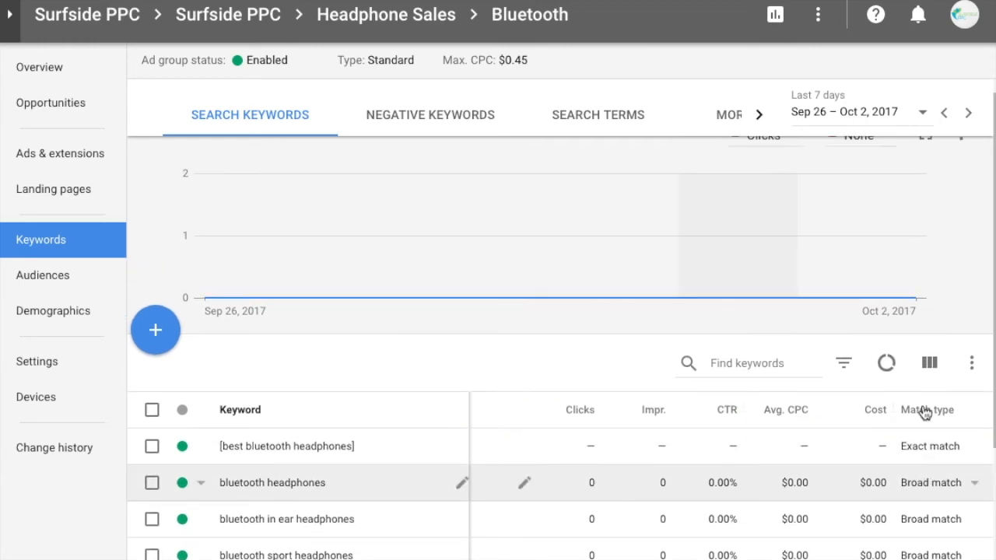
scroll(925, 414, "down", 2)
left_click(928, 378)
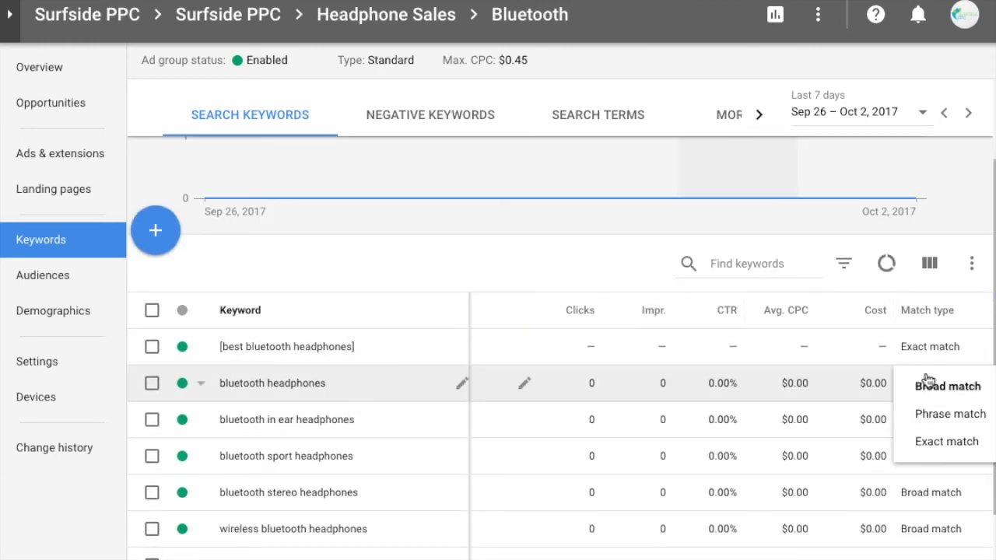
left_click(936, 440)
left_click(918, 421)
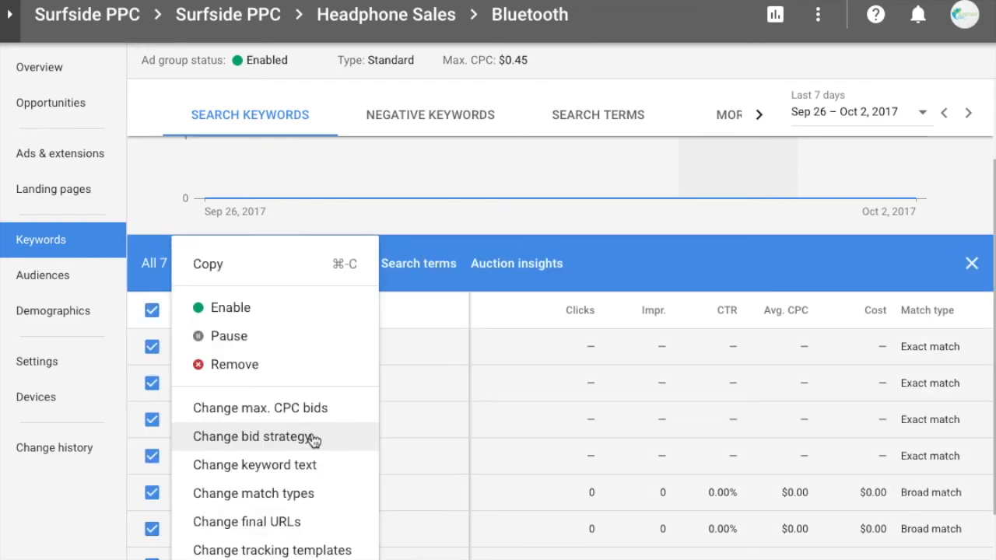
Bulk-change the match type of all selected Bluetooth ad group keywords from Broad match to Exact match, without duplicating them
left_click(289, 493)
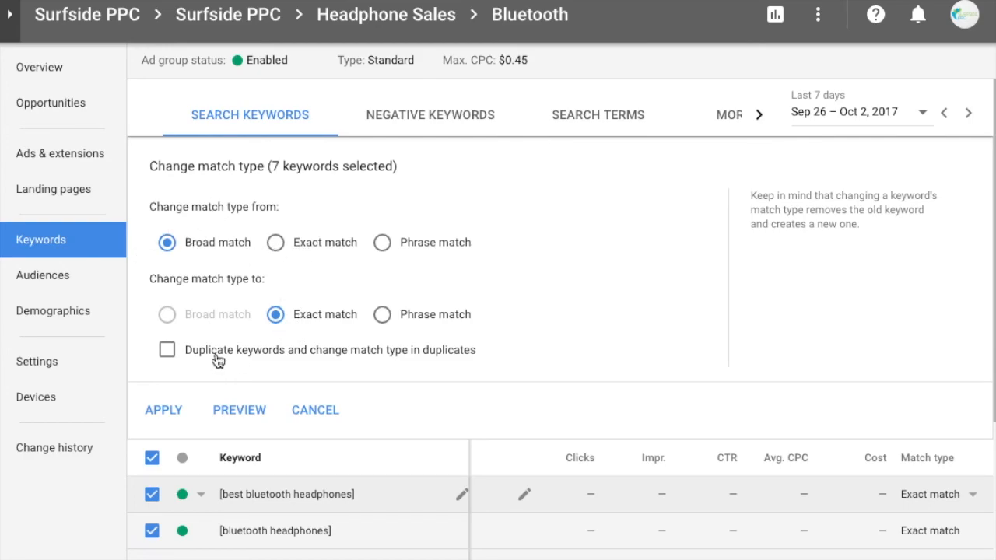
left_click(163, 410)
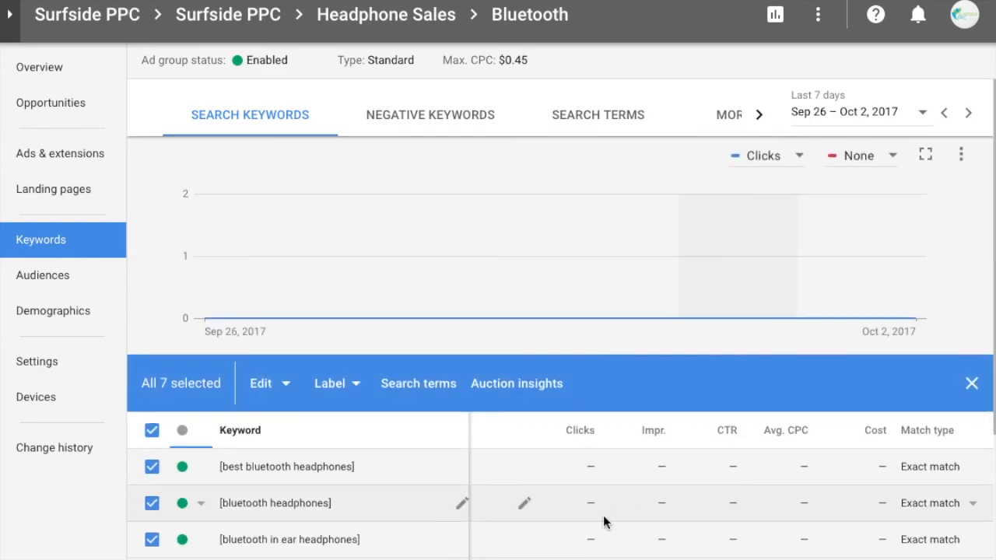
scroll(882, 478, "down", 5)
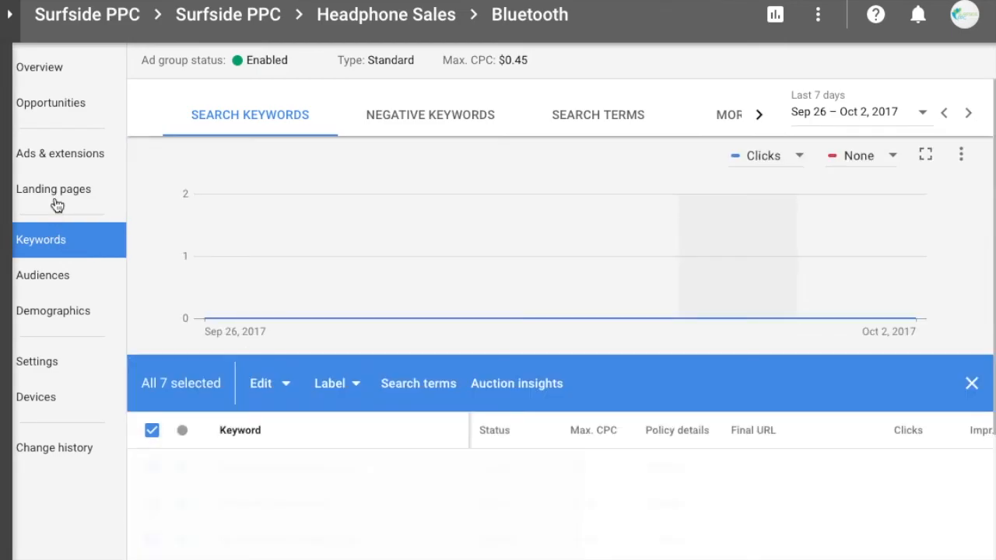
Change all Broad match keywords across the Headphone Sales campaign to Exact match in bulk, and check the keywords' match types
left_click(384, 17)
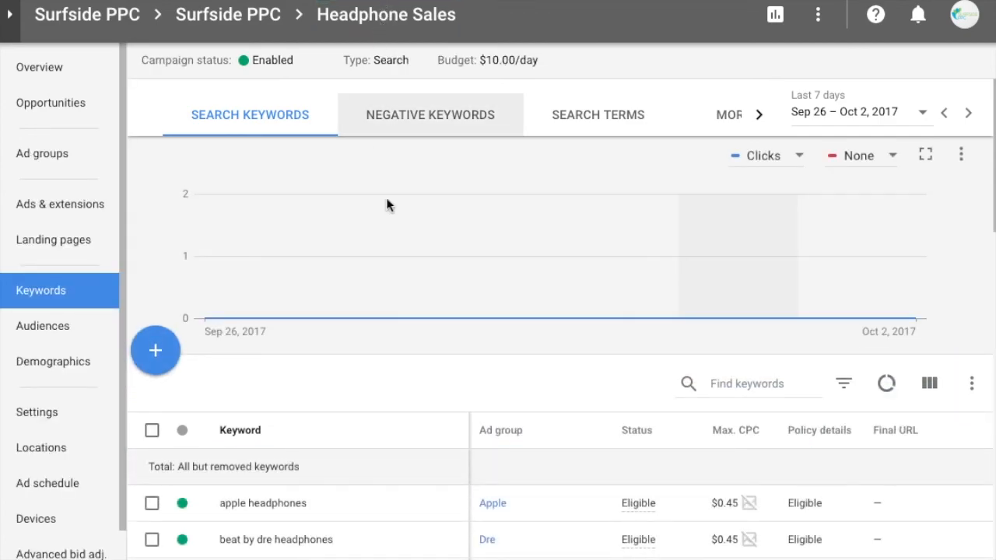
scroll(545, 473, "down", 4)
scroll(591, 526, "down", 10)
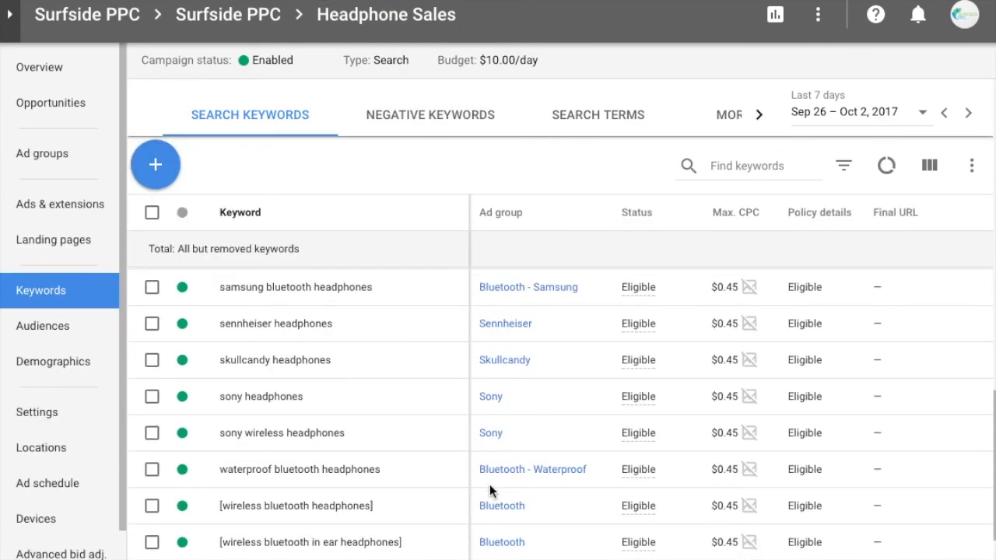
scroll(211, 344, "up", 15)
left_click(148, 431)
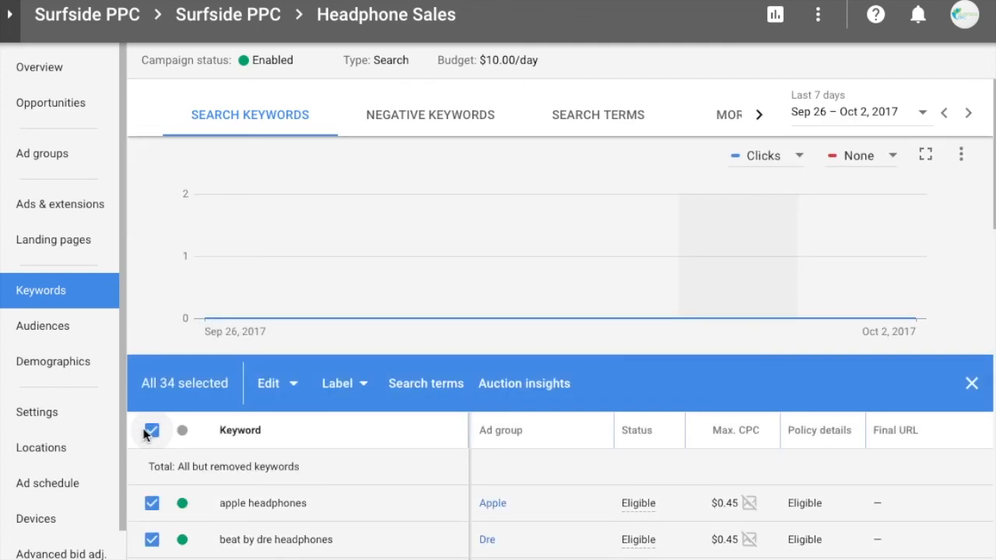
left_click(272, 389)
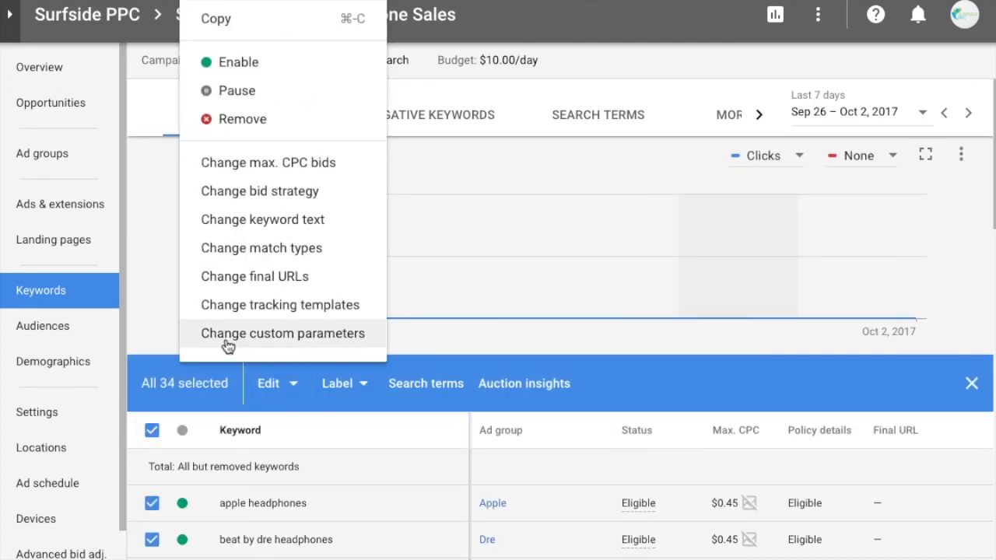
left_click(227, 252)
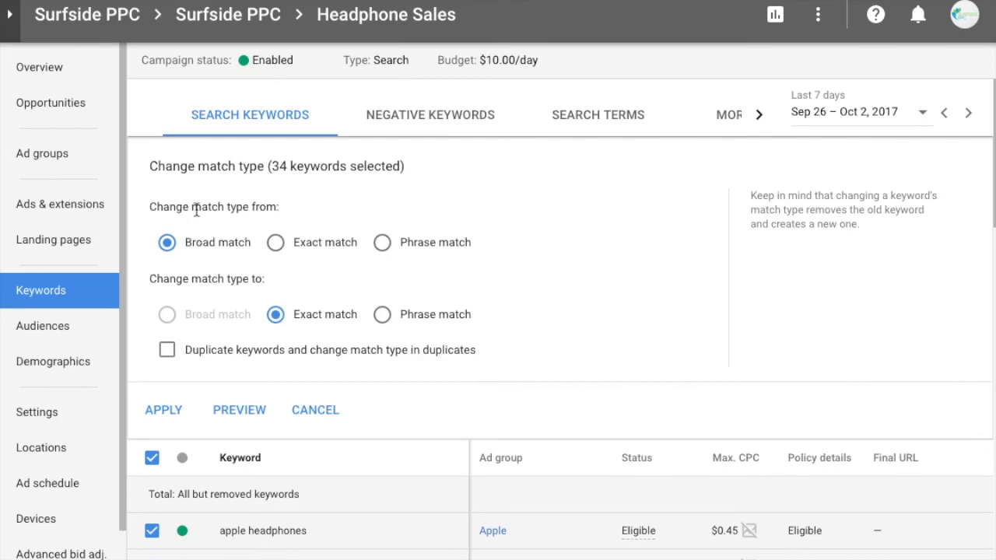
left_click(164, 410)
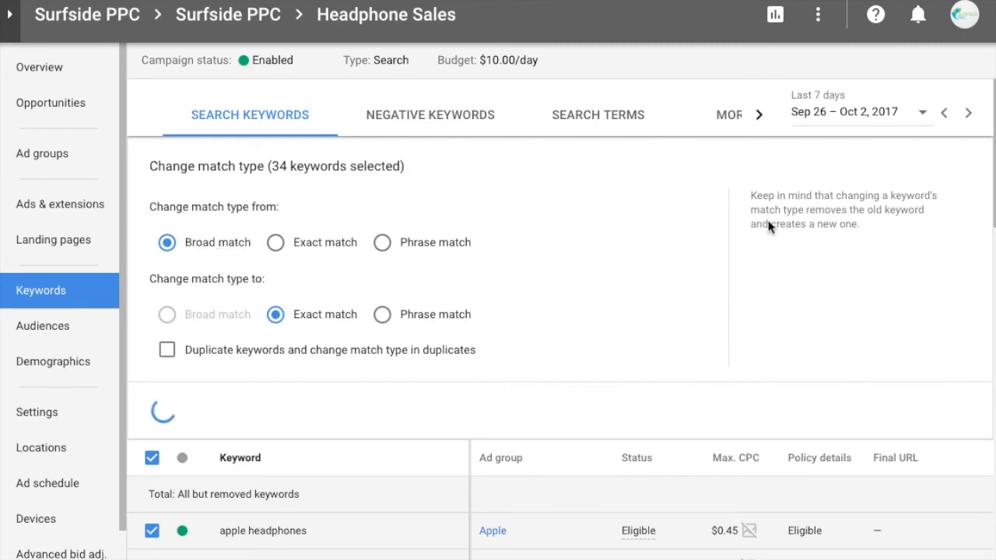
scroll(444, 392, "down", 15)
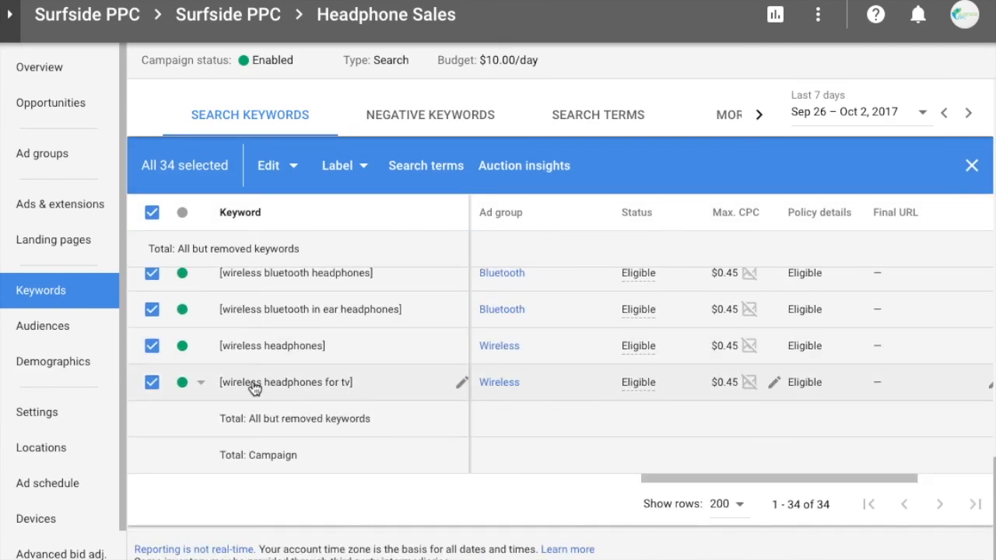
left_click_drag(664, 476, 801, 486)
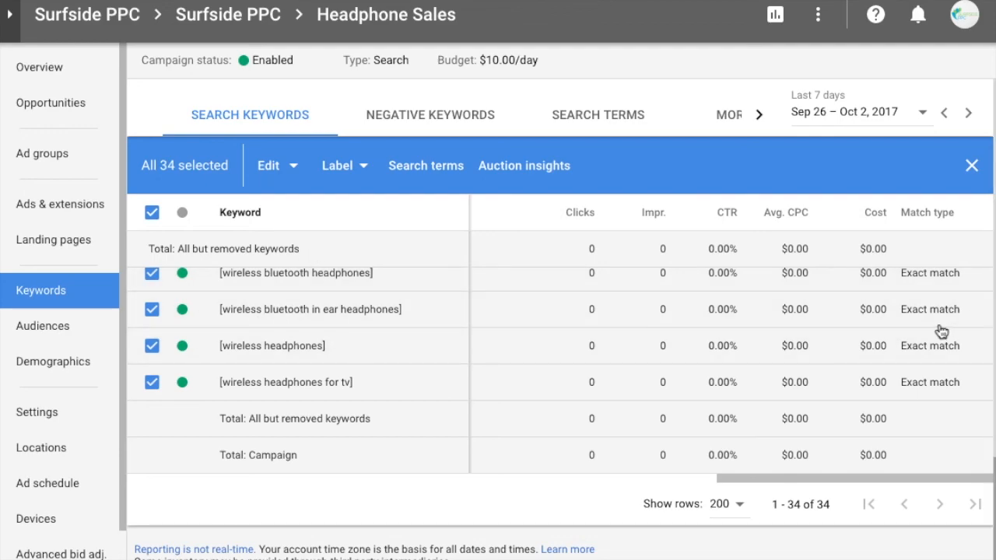
scroll(862, 378, "up", 15)
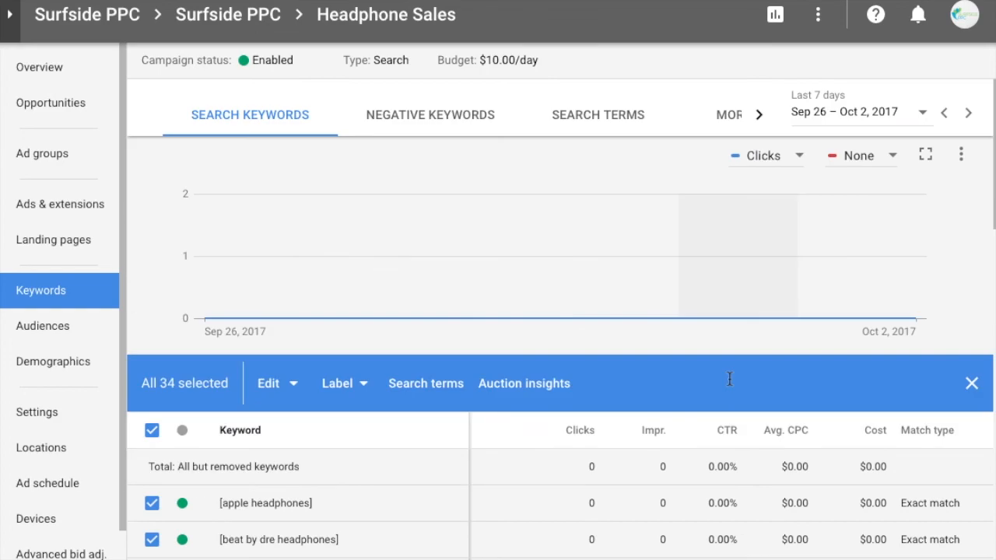